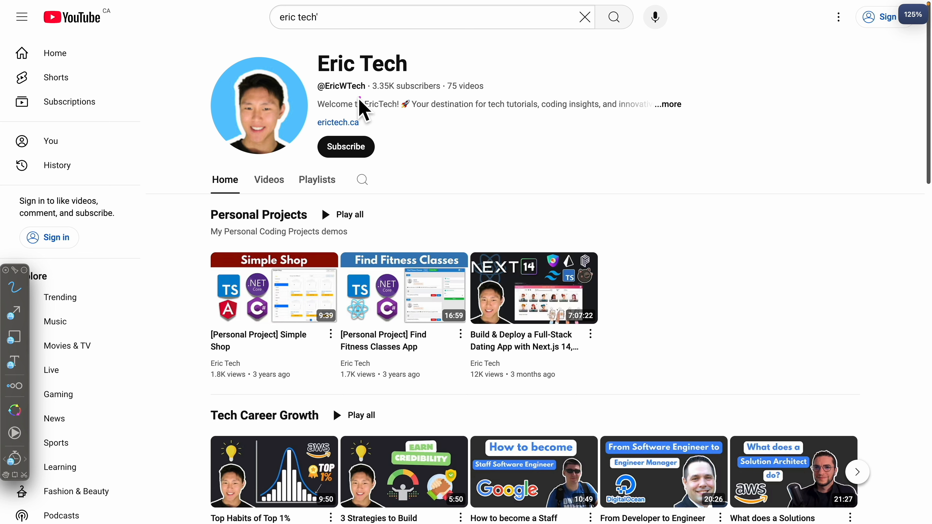
mouse_move(312, 125)
left_mouse_down()
mouse_move(364, 174)
mouse_move(325, 135)
left_mouse_up()
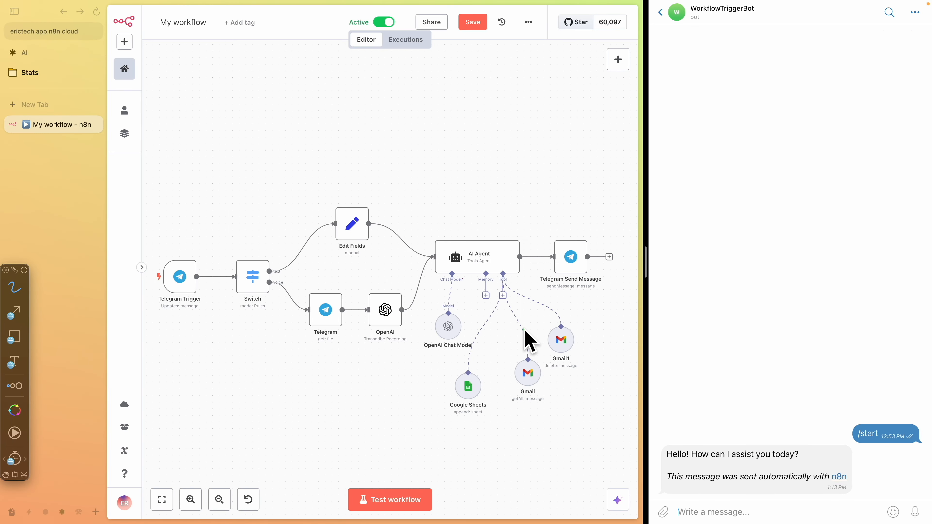
mouse_move(374, 133)
left_mouse_down()
mouse_move(188, 166)
mouse_move(610, 255)
mouse_move(290, 160)
left_mouse_up()
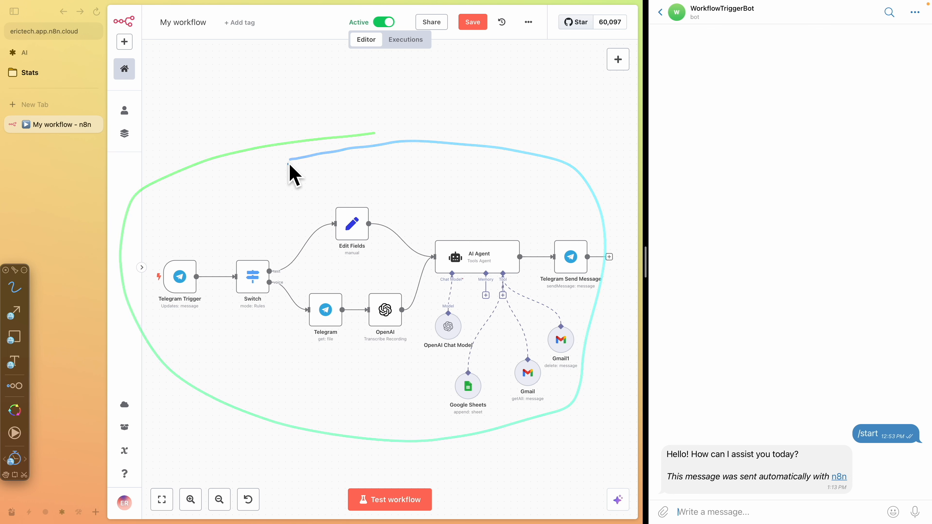
left_click_drag(154, 238, 156, 264)
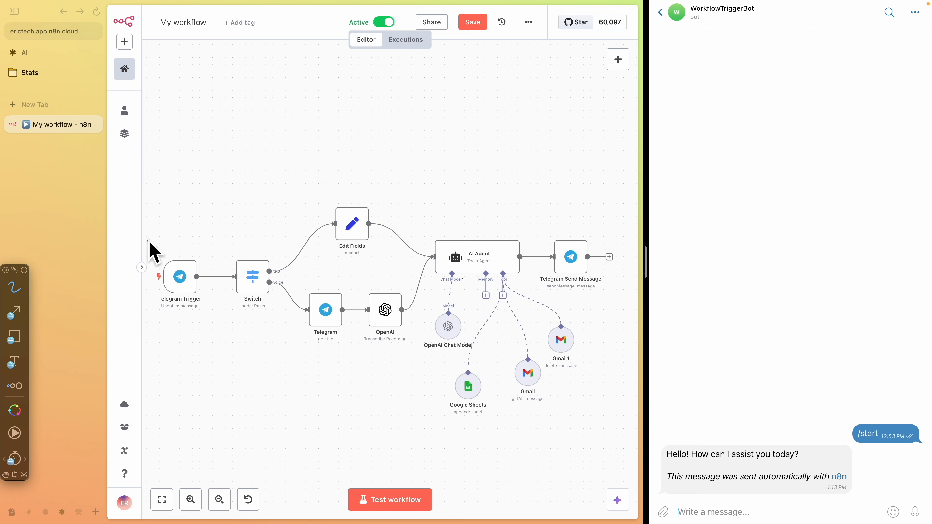
mouse_move(148, 314)
left_mouse_down()
mouse_move(208, 328)
mouse_move(159, 238)
left_mouse_up()
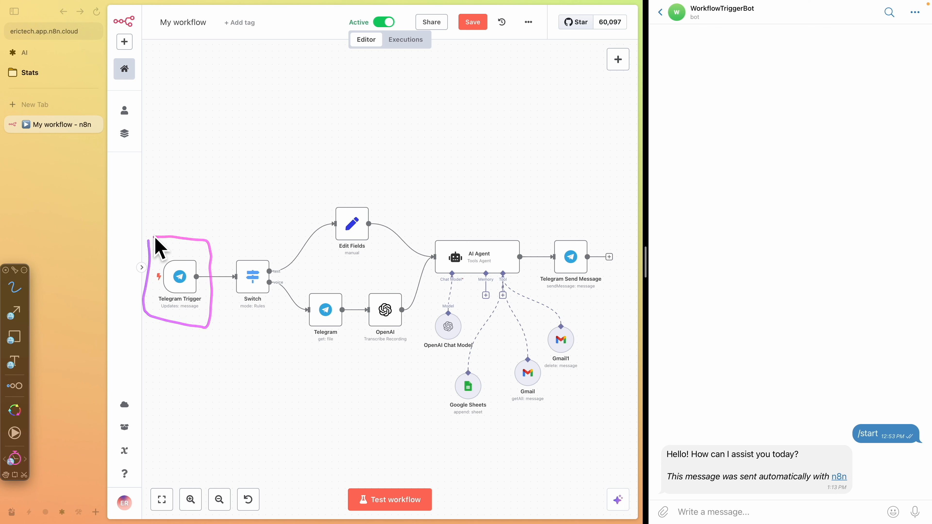
left_click_drag(738, 186, 746, 225)
mouse_move(147, 243)
left_mouse_down()
mouse_move(163, 333)
mouse_move(208, 246)
left_mouse_up()
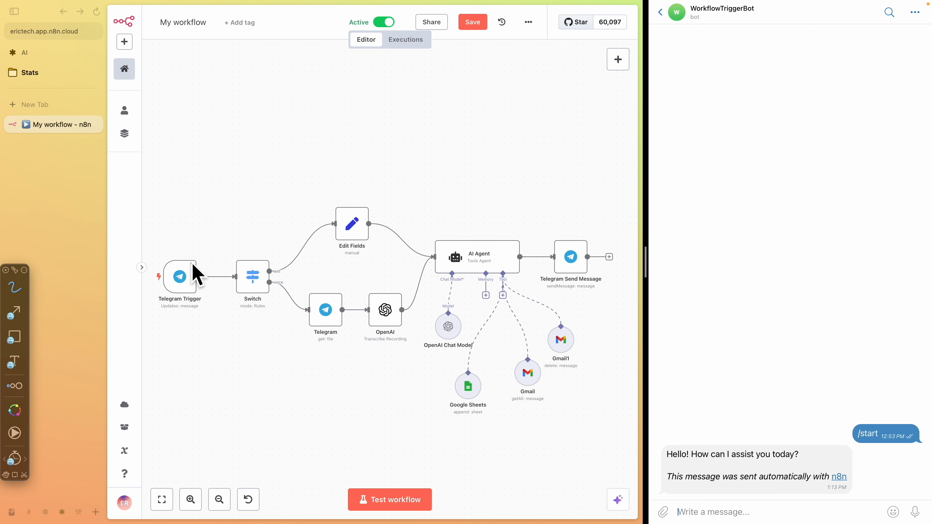
mouse_move(426, 230)
left_mouse_down()
mouse_move(521, 283)
mouse_move(394, 214)
left_mouse_up()
left_click_drag(269, 286, 285, 290)
mouse_move(357, 283)
left_mouse_down()
mouse_move(353, 344)
mouse_move(418, 296)
mouse_move(364, 288)
left_mouse_up()
mouse_move(428, 224)
left_mouse_down()
mouse_move(436, 279)
mouse_move(525, 234)
mouse_move(410, 228)
left_mouse_up()
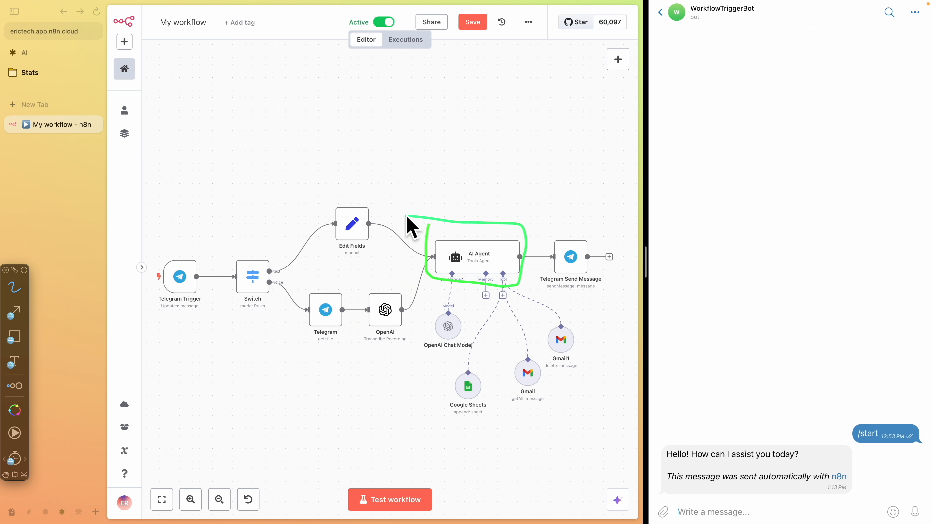
mouse_move(448, 294)
left_mouse_down()
mouse_move(426, 351)
mouse_move(437, 308)
mouse_move(466, 329)
mouse_move(427, 357)
left_mouse_up()
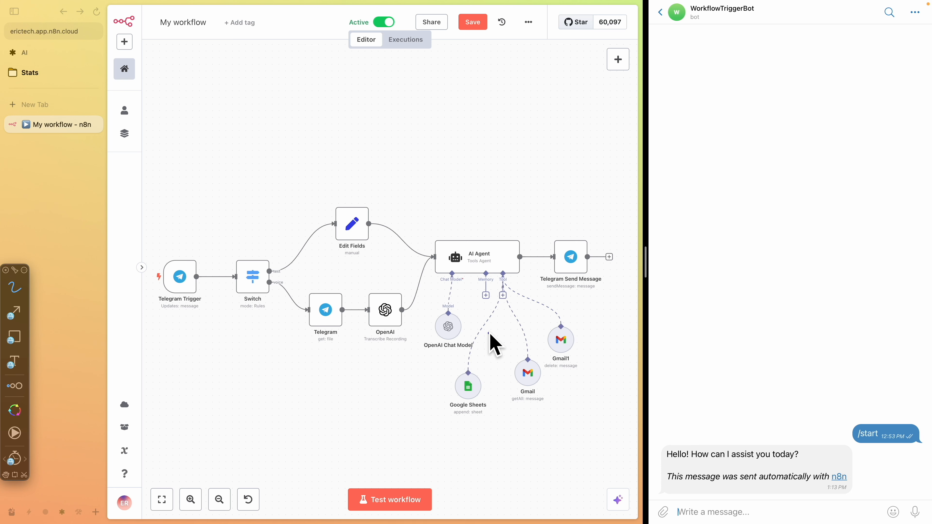
mouse_move(491, 336)
left_mouse_down()
mouse_move(539, 426)
mouse_move(538, 321)
mouse_move(484, 336)
left_mouse_up()
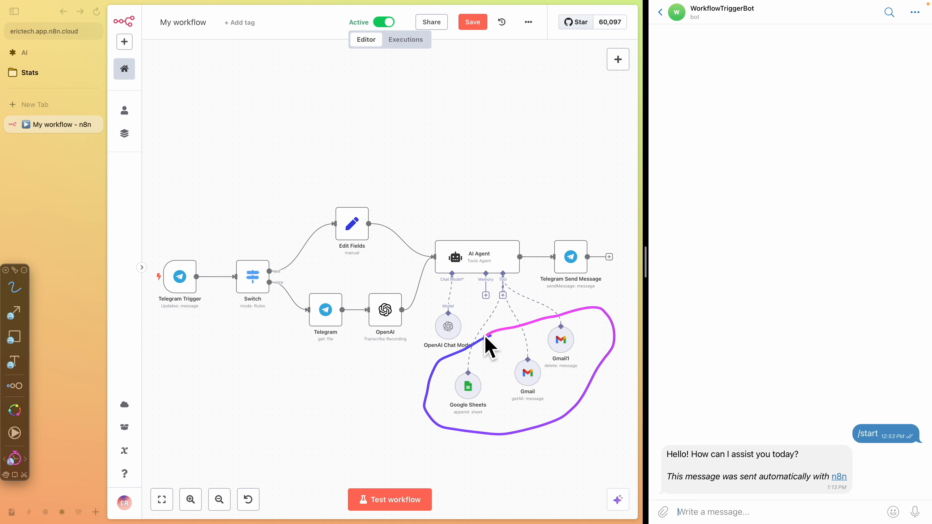
left_click_drag(515, 407, 550, 410)
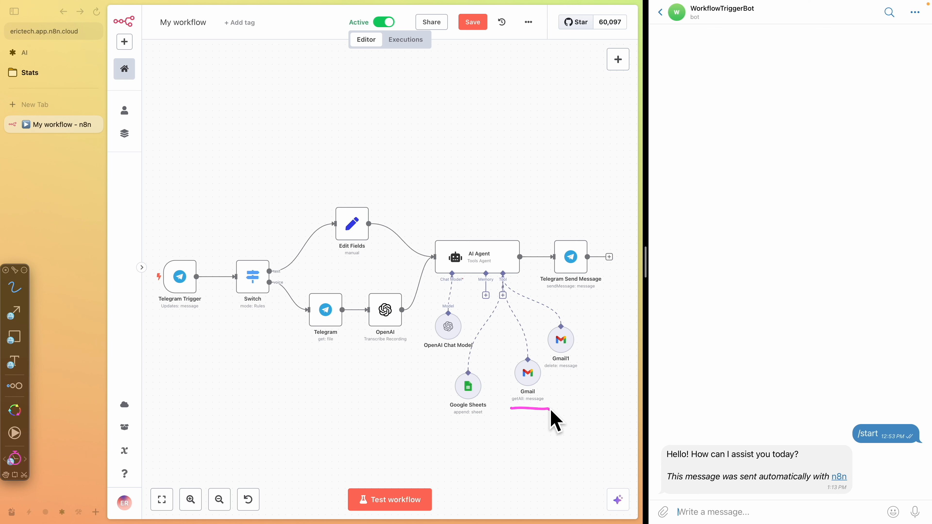
left_click_drag(546, 375, 592, 376)
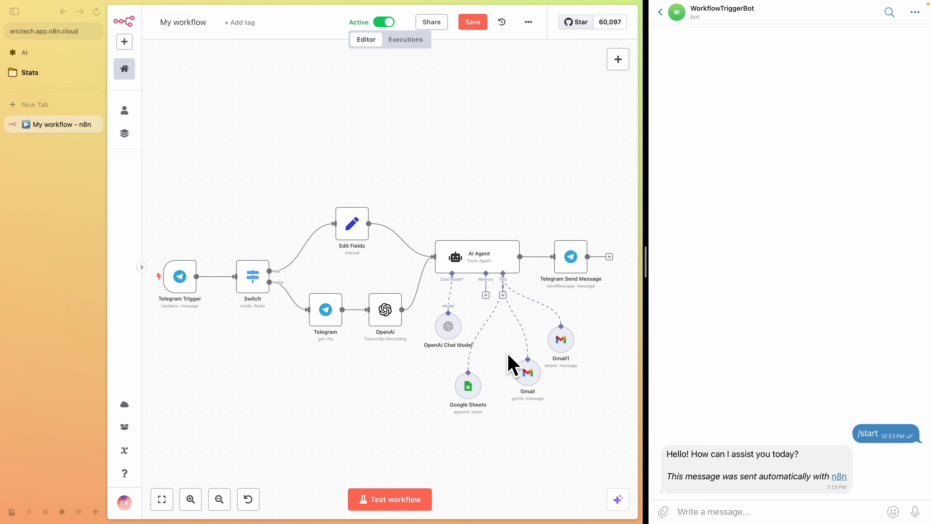
Browse the list of tools available for the AI Agent's Tool connector without adding one
left_click(502, 295)
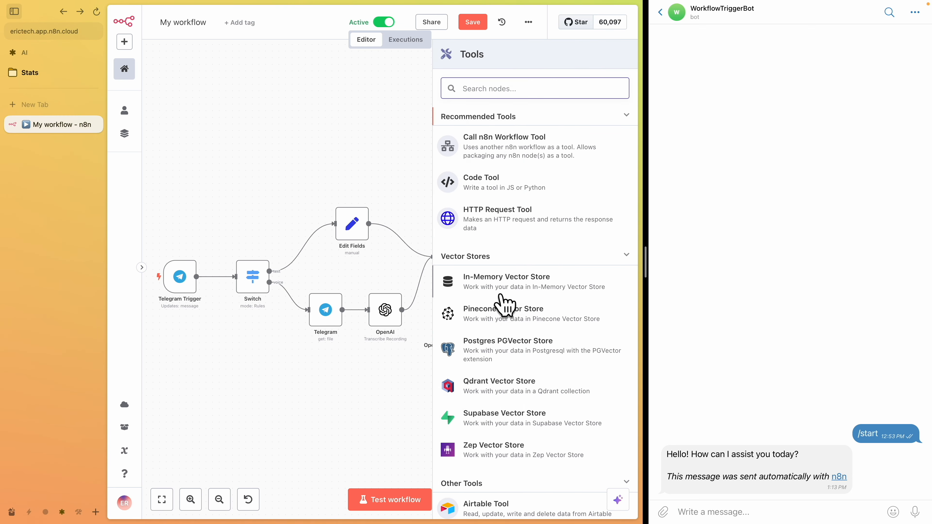
scroll(512, 308, "down", 2)
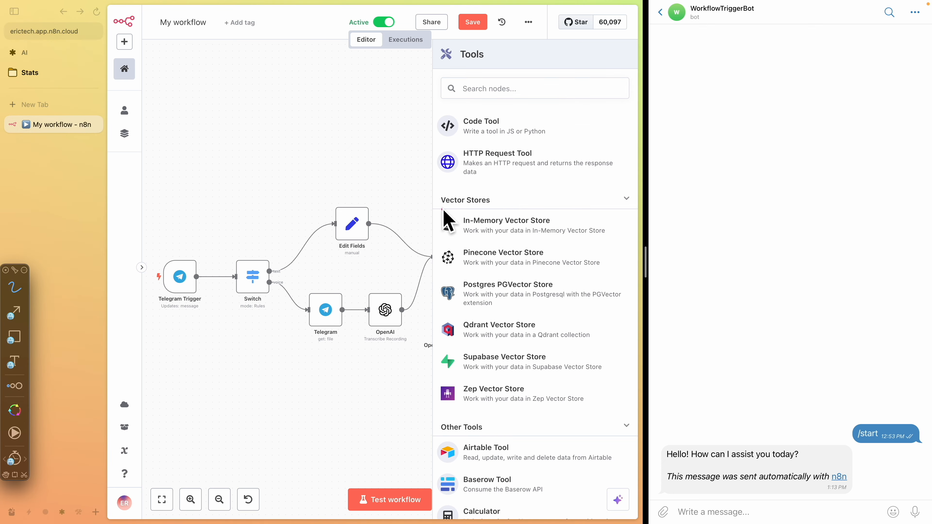
scroll(535, 261, "down", 5)
key("alt+Tab")
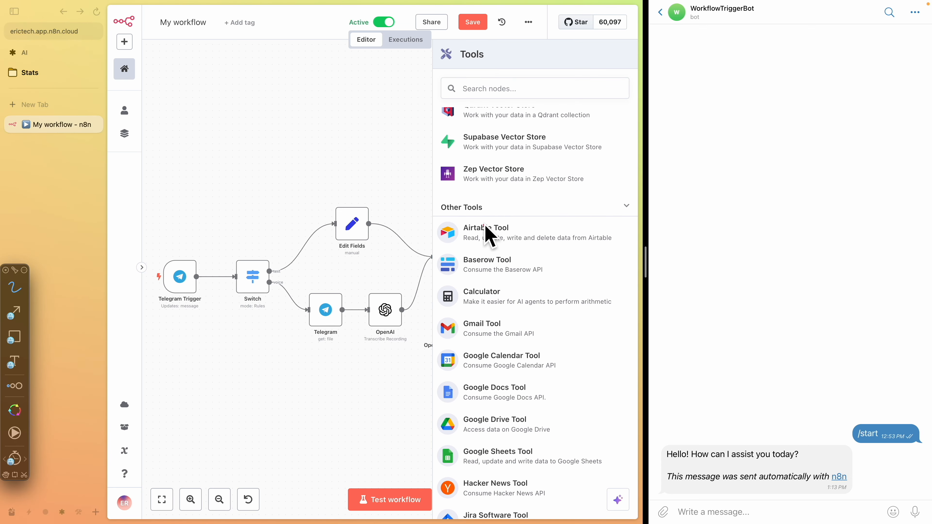
left_click_drag(463, 231, 567, 239)
left_click_drag(458, 336, 542, 332)
left_click_drag(464, 369, 575, 353)
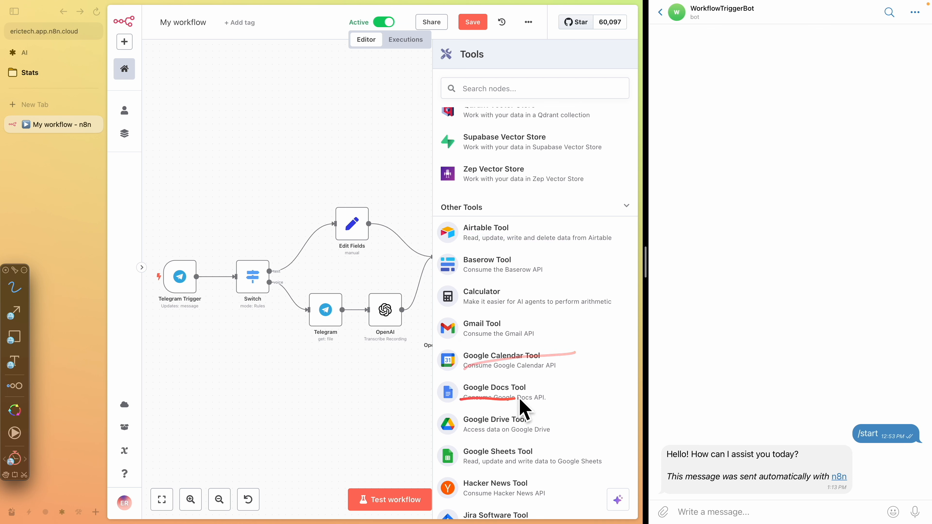
scroll(532, 395, "down", 6)
scroll(545, 279, "down", 9)
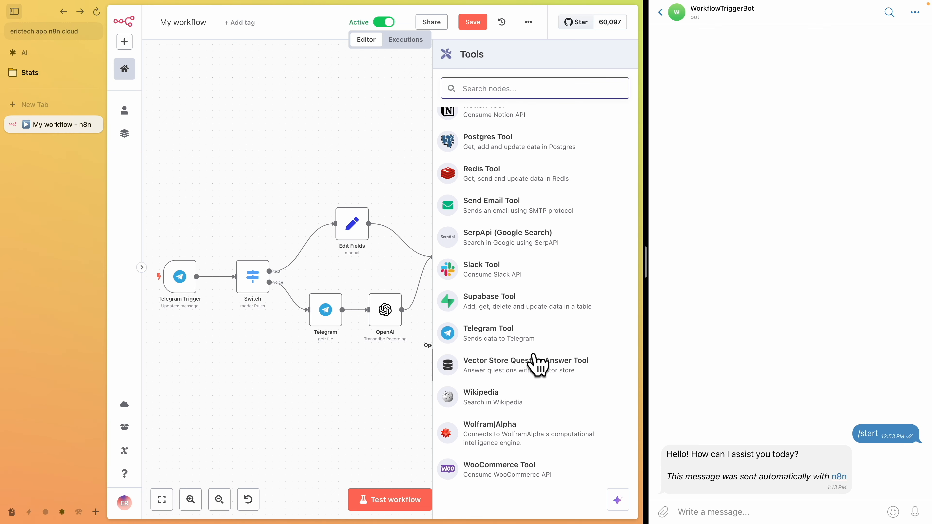
mouse_move(427, 219)
left_mouse_down()
mouse_move(528, 410)
mouse_move(548, 290)
mouse_move(438, 211)
mouse_move(549, 243)
mouse_move(538, 233)
mouse_move(537, 298)
mouse_move(612, 250)
mouse_move(539, 222)
left_mouse_up()
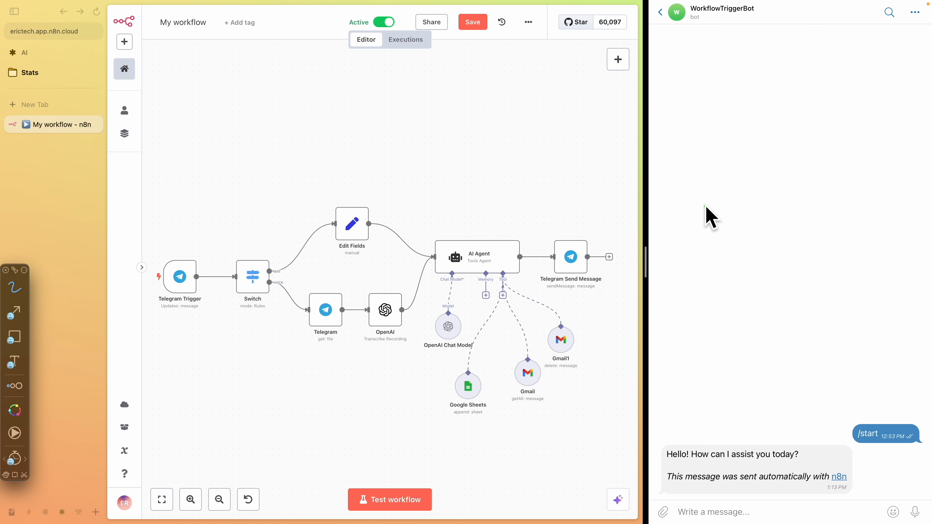
left_click_drag(679, 46, 655, 36)
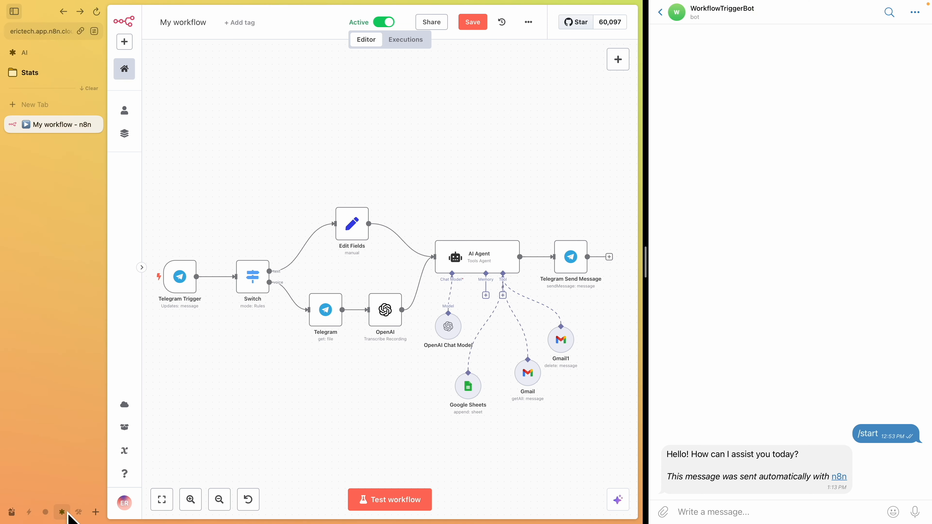
Examine the Delivery Status Notification (Delay) emails in the Gmail inbox, opening one of them
left_click(78, 512)
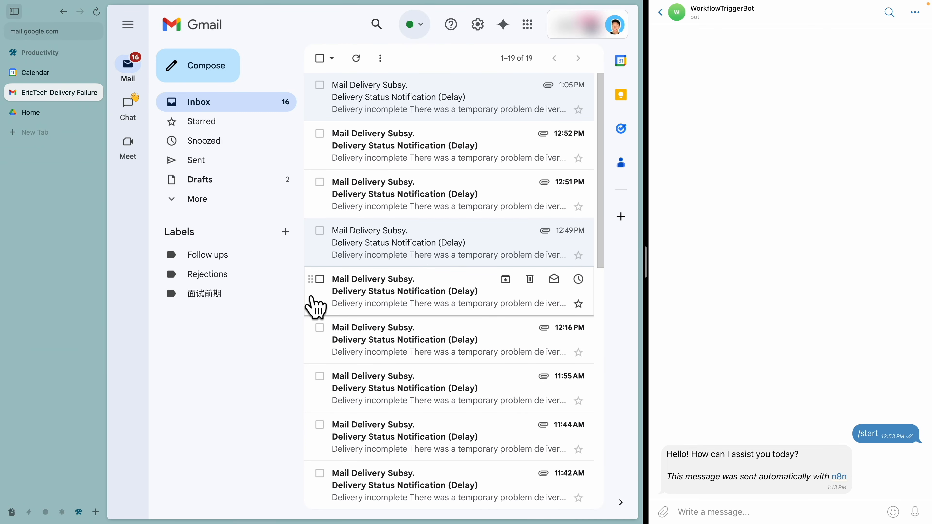
left_click(388, 257)
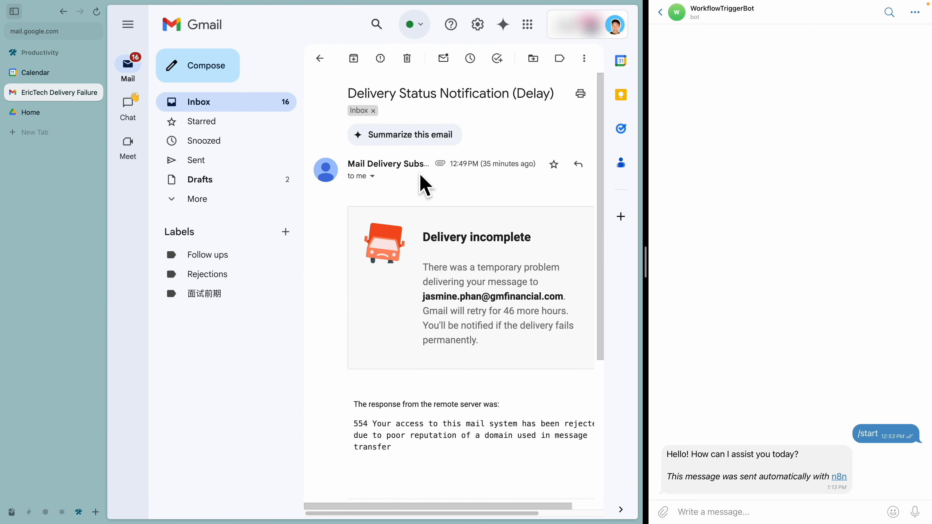
left_click(320, 59)
scroll(410, 208, "down", 10)
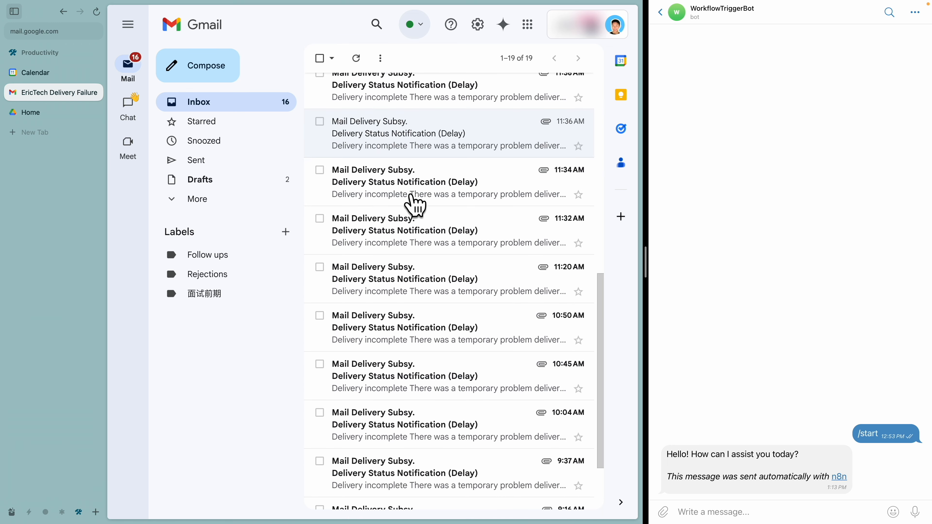
scroll(422, 220, "up", 10)
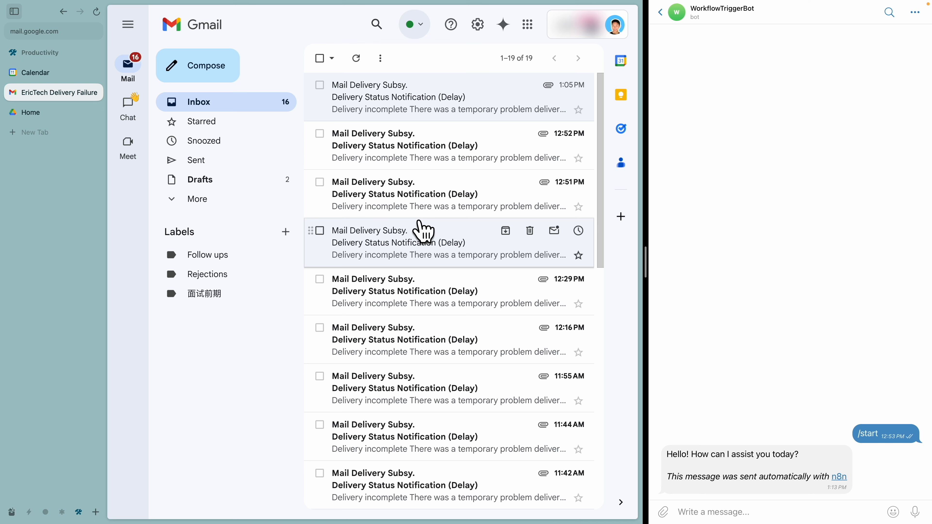
left_click(61, 512)
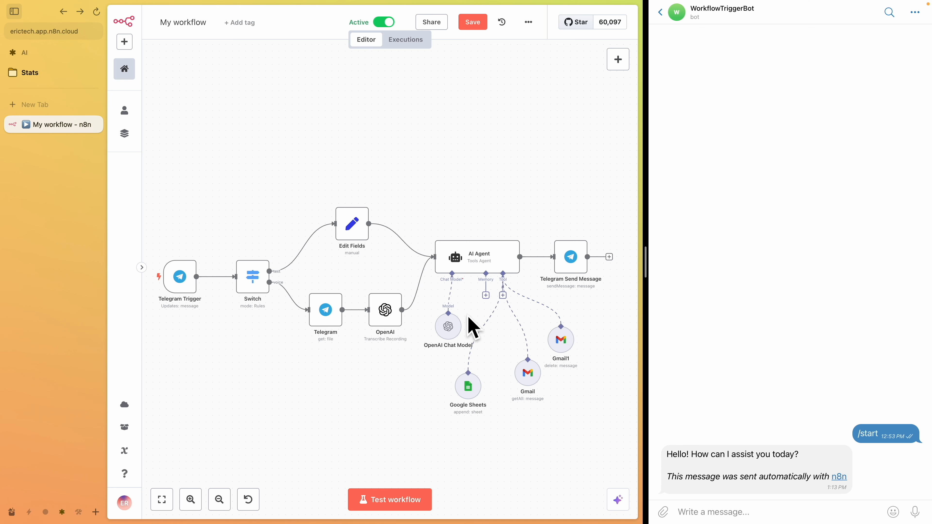
key("alt+Tab")
mouse_move(500, 350)
left_mouse_down()
mouse_move(505, 407)
mouse_move(549, 359)
mouse_move(501, 350)
left_mouse_up()
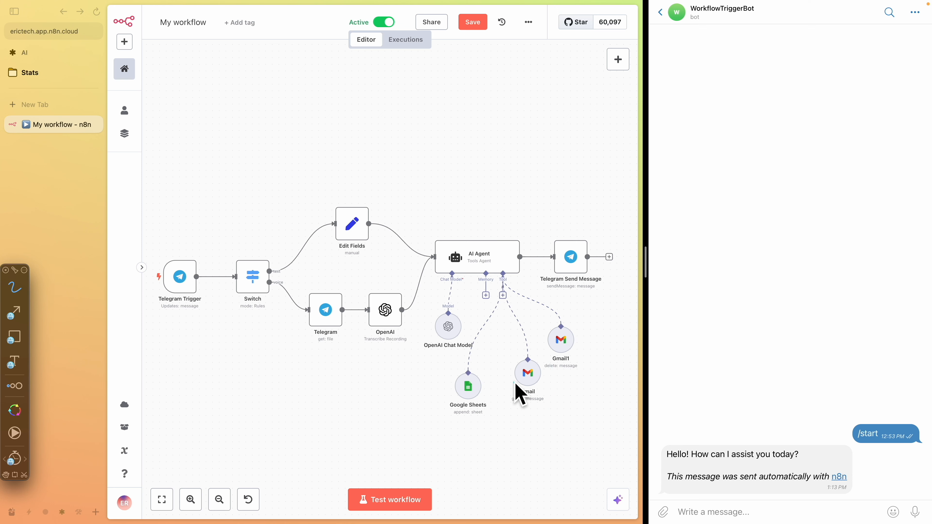
key("Escape")
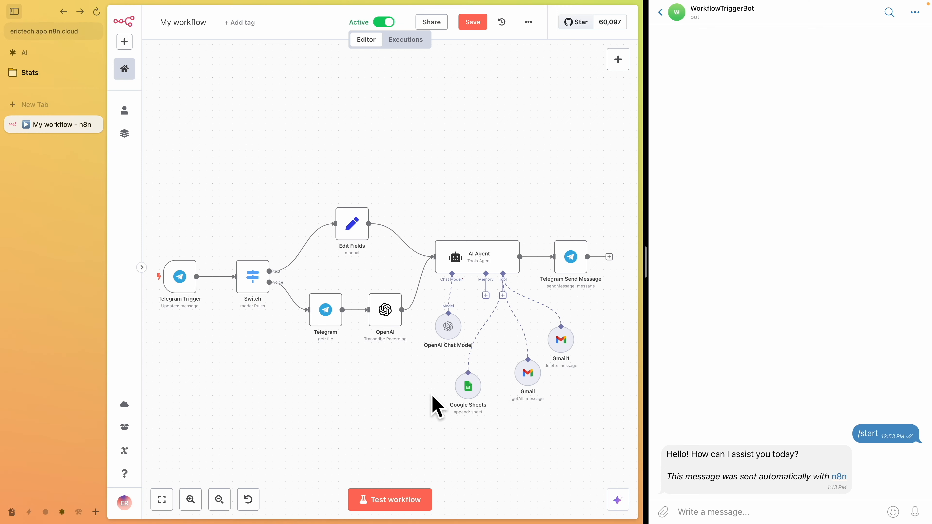
Open a delivery failure email and inspect the undeliverable recipient address it reports
left_click(79, 512)
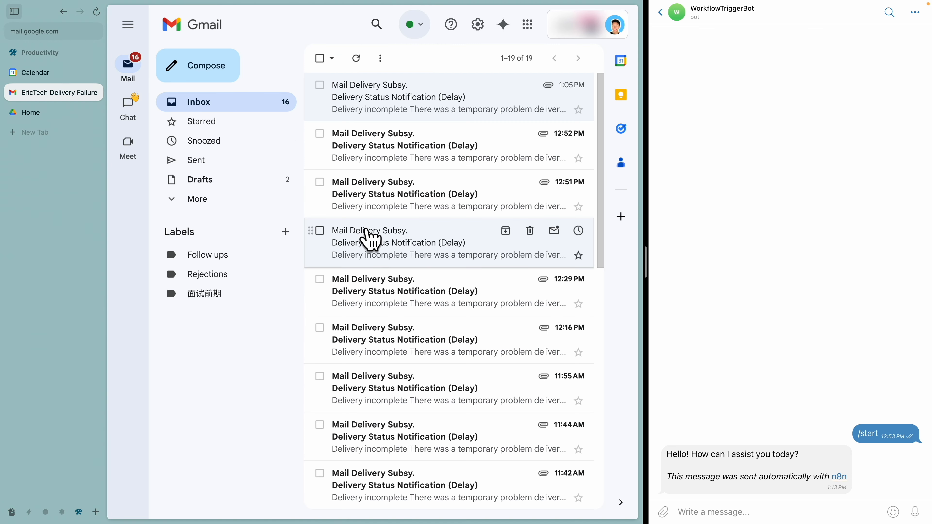
left_click(364, 235)
left_click_drag(417, 296, 572, 305)
left_click_drag(572, 305, 423, 298)
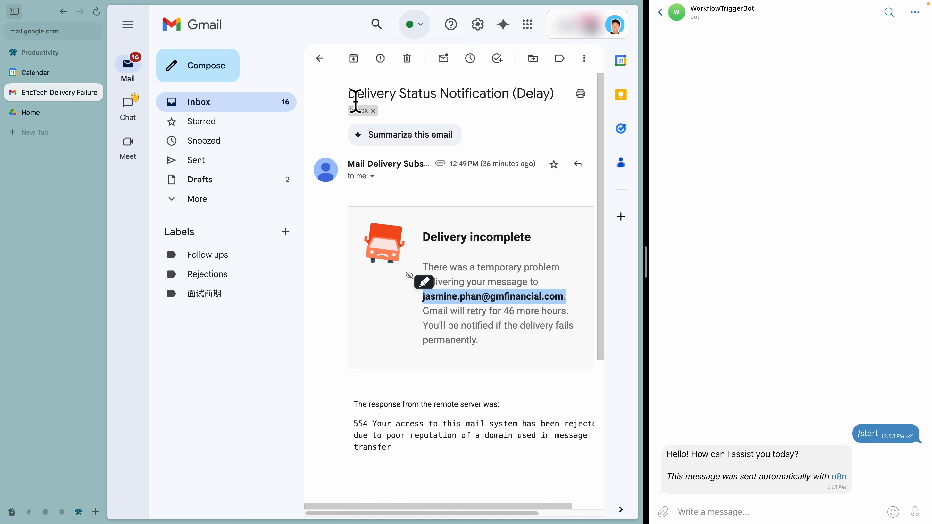
left_click(321, 60)
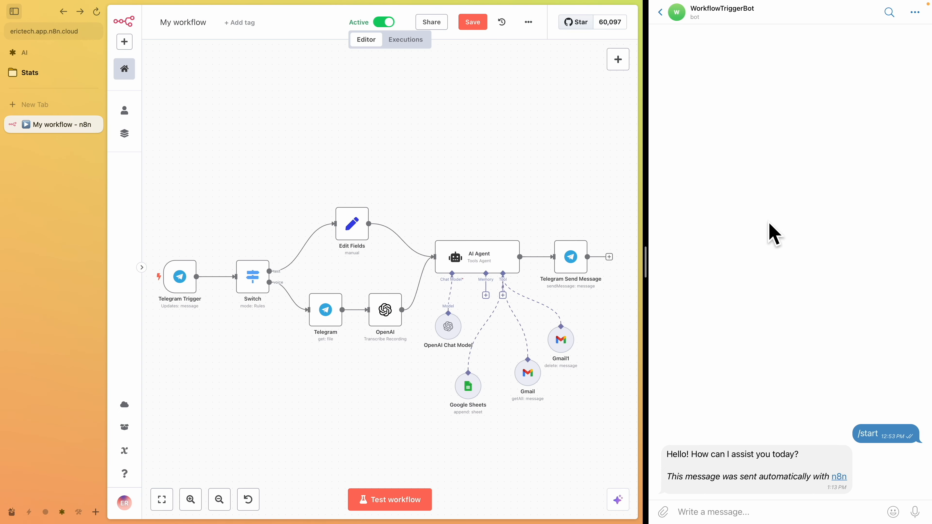
Send the bot a request to extract undeliverable addresses from all "Delivery Status Notification (Delay)" emails, append them to the Google sheet, and delete them
left_click(732, 513)
type("So for all the \"Delivery Status Notification (Delay)\" emails, can you  find and extract all the email addresses  that were blocked or undeliverable and  append them one by one to the google  sheet and also delete those emails in  gmail")
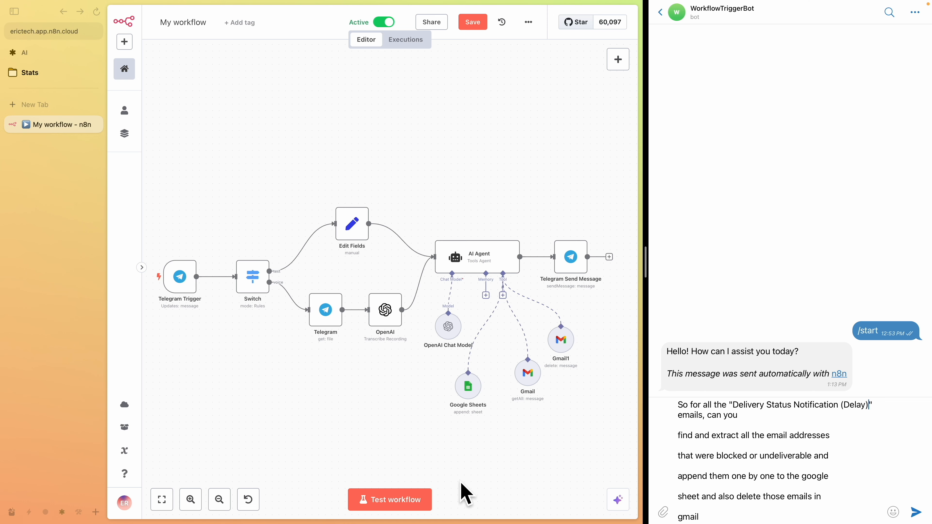
left_click(79, 512)
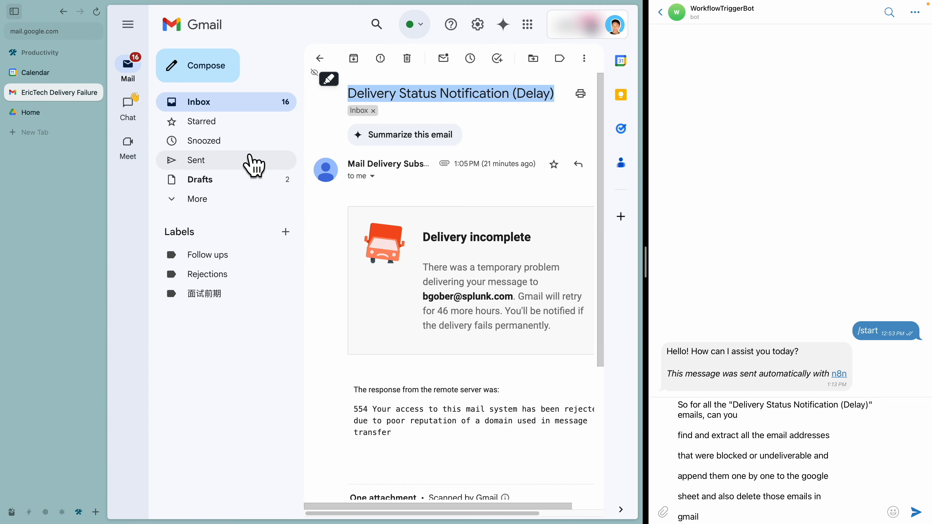
left_click(319, 58)
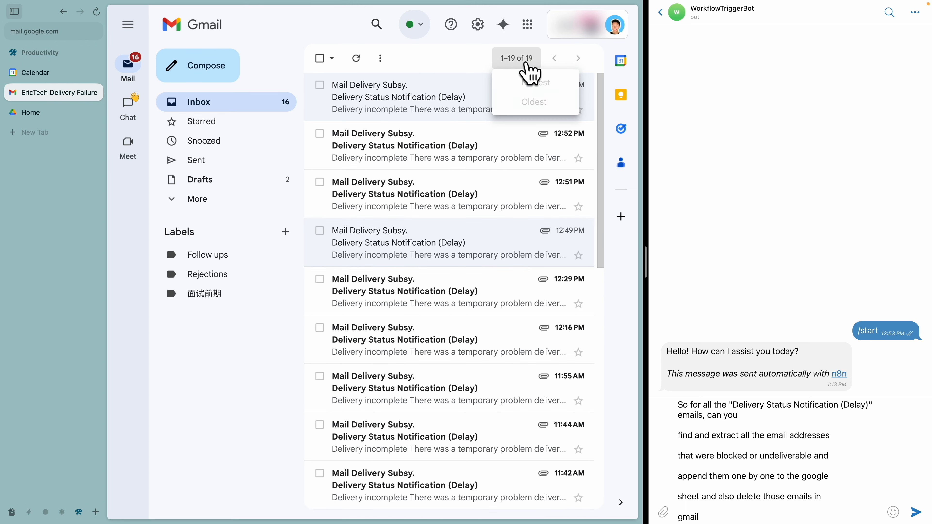
scroll(426, 221, "down", 10)
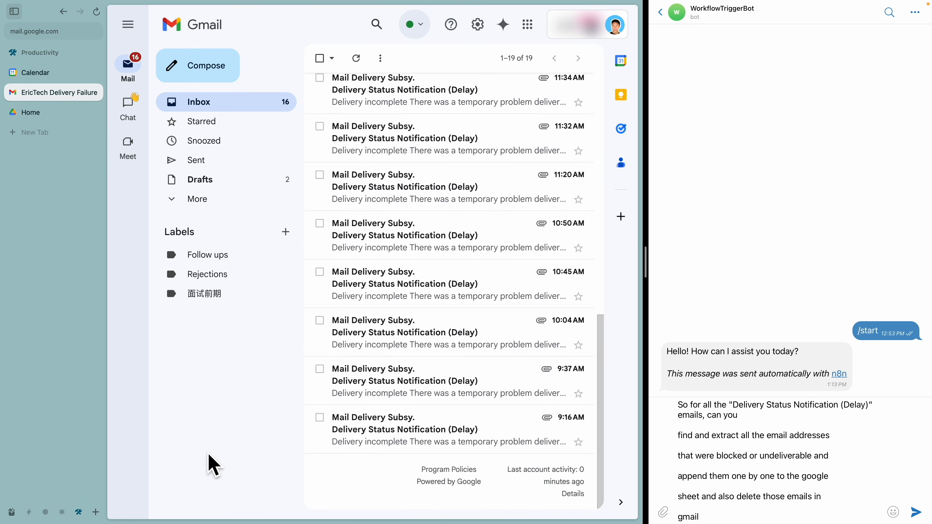
left_click(62, 512)
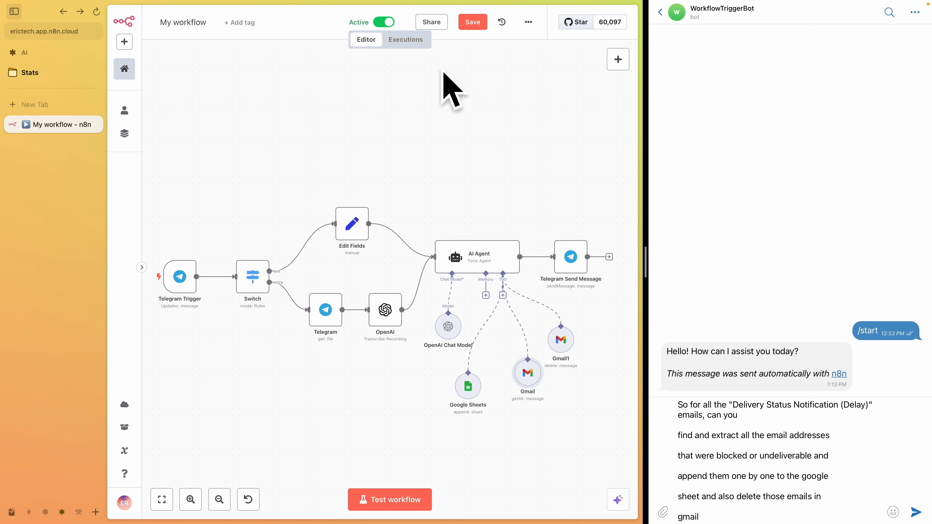
left_click(797, 492)
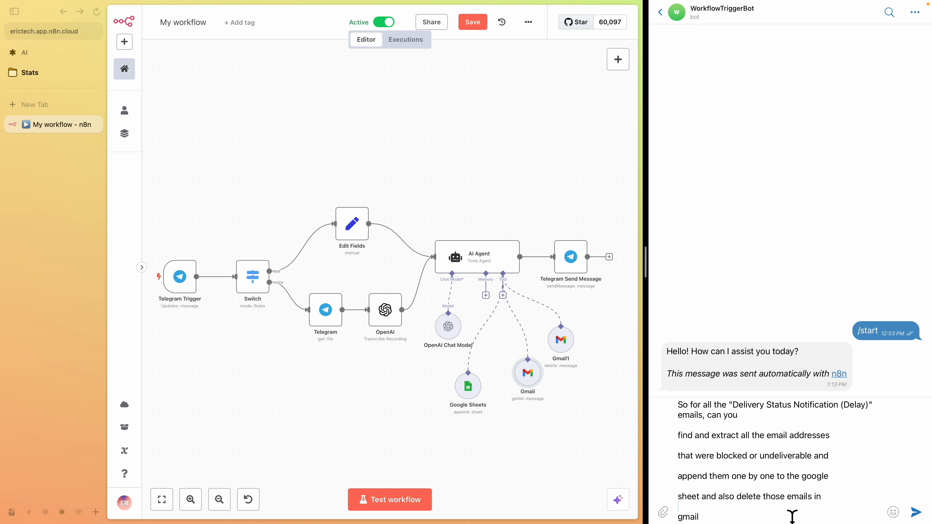
key("Return")
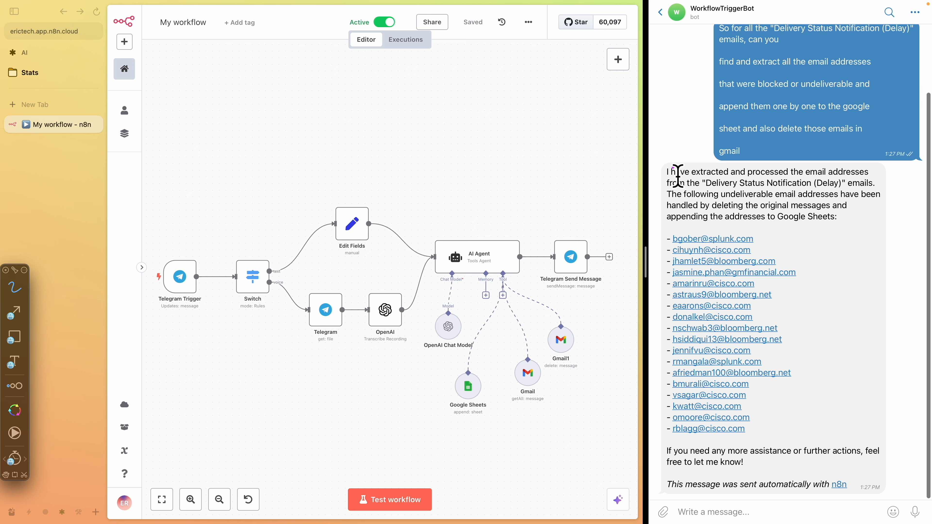
mouse_move(672, 158)
left_mouse_down()
mouse_move(708, 502)
mouse_move(863, 200)
mouse_move(677, 161)
left_mouse_up()
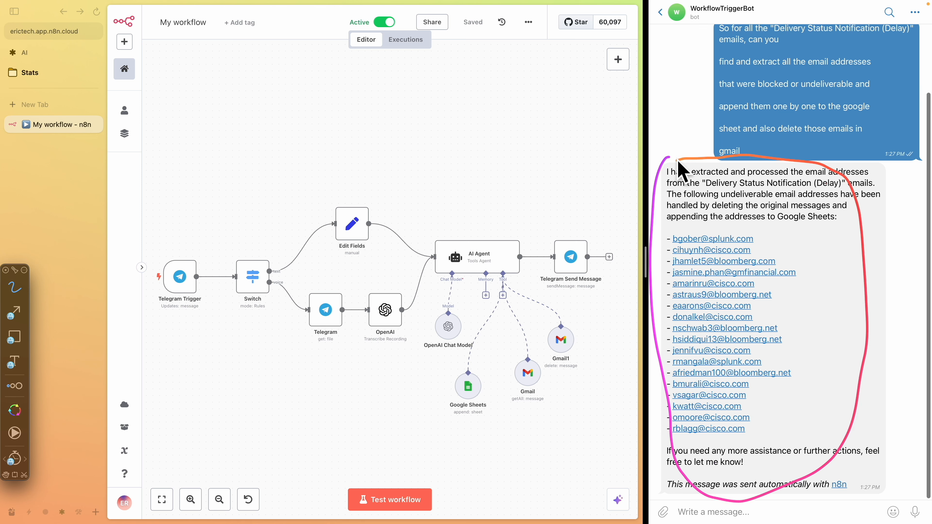
mouse_move(664, 229)
left_mouse_down()
mouse_move(657, 294)
mouse_move(669, 443)
mouse_move(772, 437)
mouse_move(806, 274)
left_mouse_up()
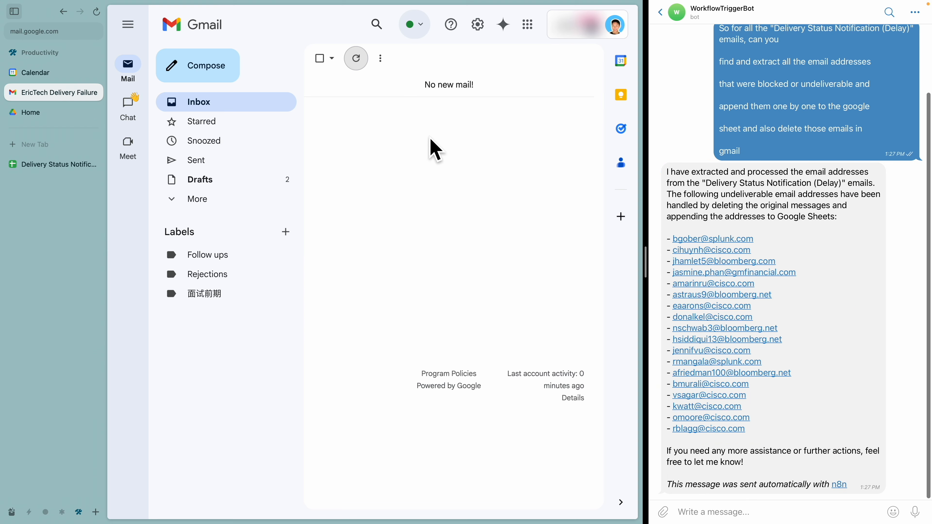
left_click_drag(414, 94, 524, 99)
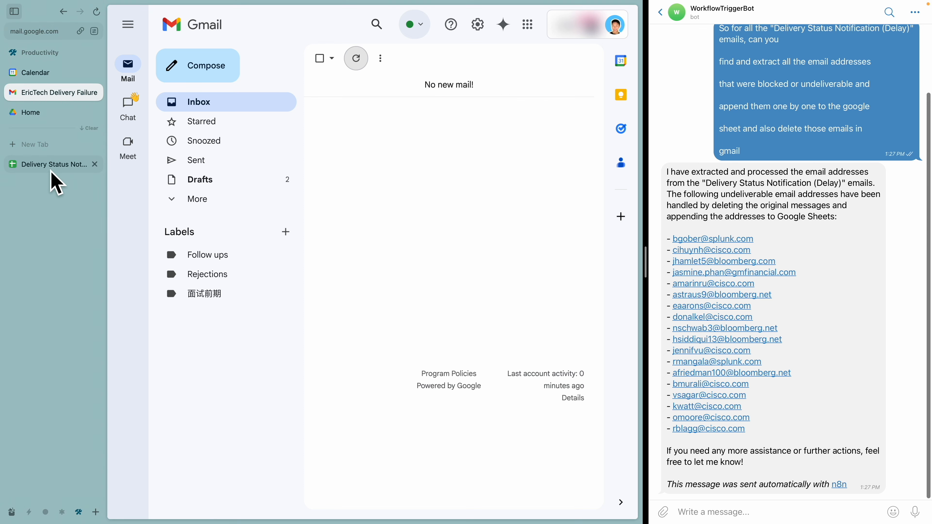
Review the Google sheet's Emails column for the appended undeliverable addresses
left_click(55, 168)
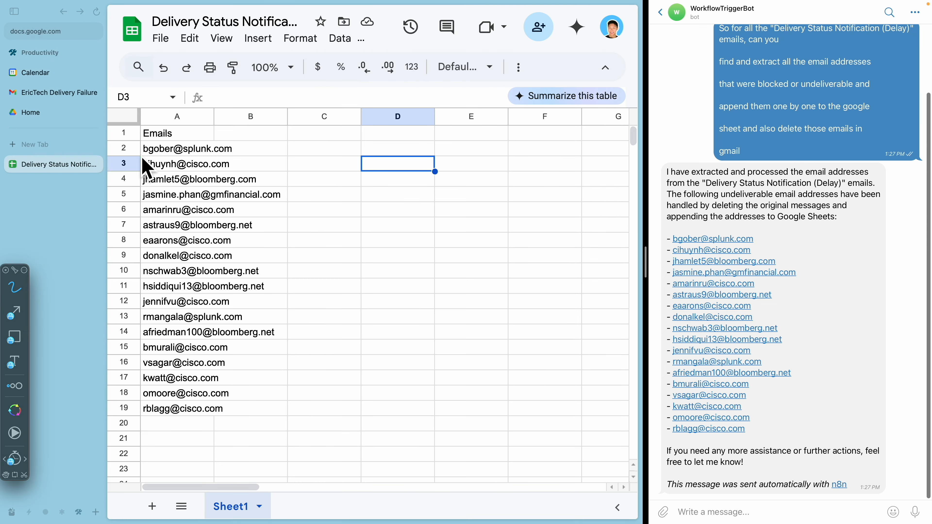
mouse_move(123, 140)
left_mouse_down()
mouse_move(104, 351)
mouse_move(141, 418)
mouse_move(276, 238)
mouse_move(176, 135)
mouse_move(128, 142)
left_mouse_up()
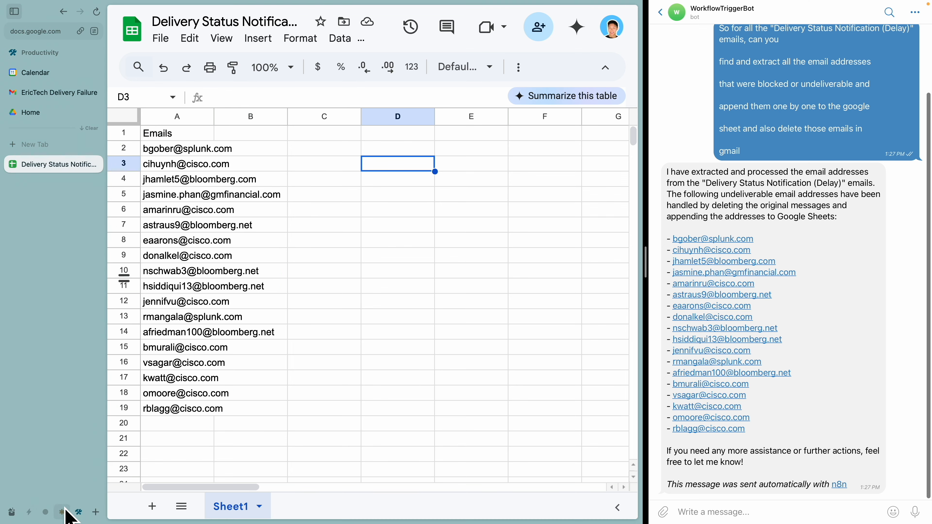
left_click(62, 512)
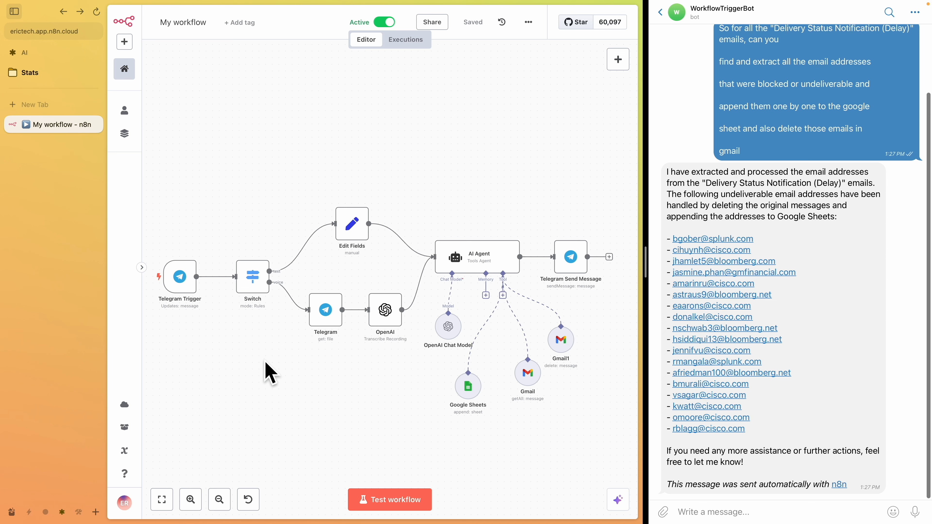
Open the n8n cloud workspace and start a new workflow from scratch
mouse_move(330, 325)
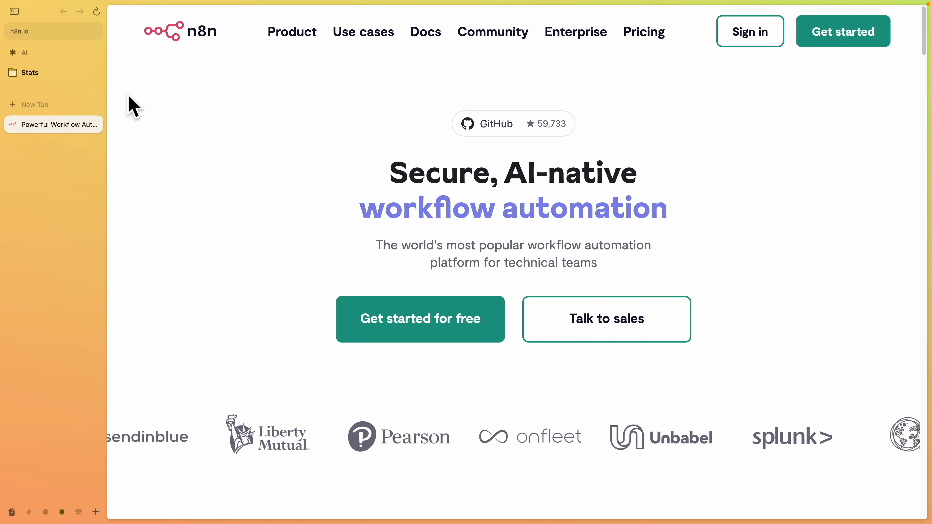
left_click_drag(12, 47, 61, 50)
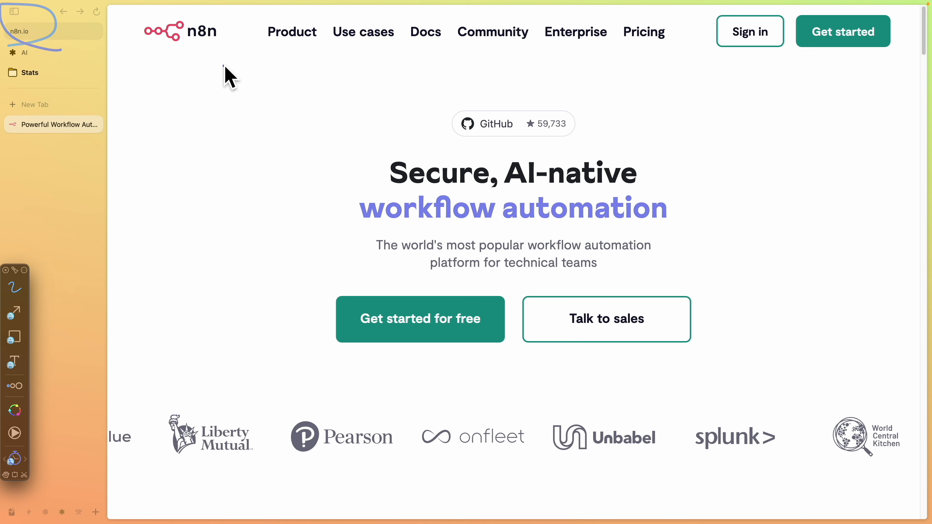
mouse_move(780, 63)
left_mouse_down()
mouse_move(863, 61)
mouse_move(838, 51)
mouse_move(811, 145)
left_mouse_up()
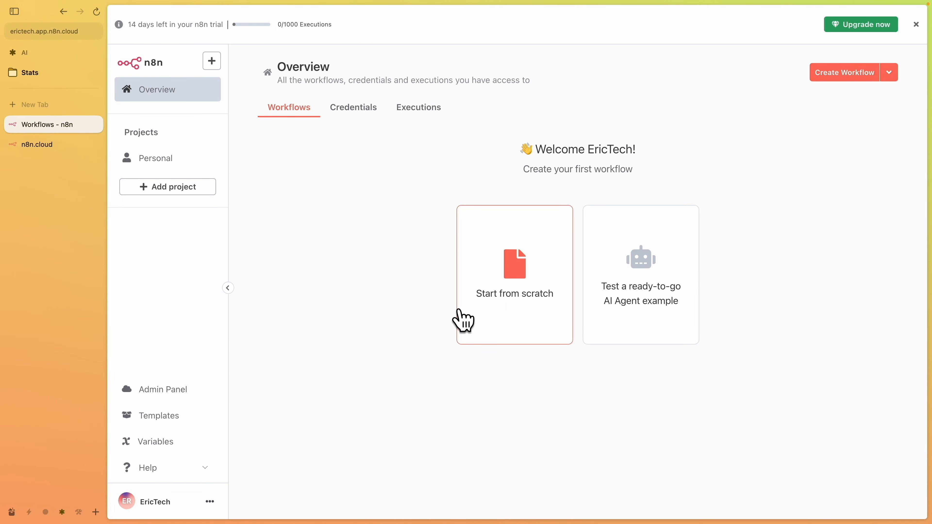
left_click(485, 315)
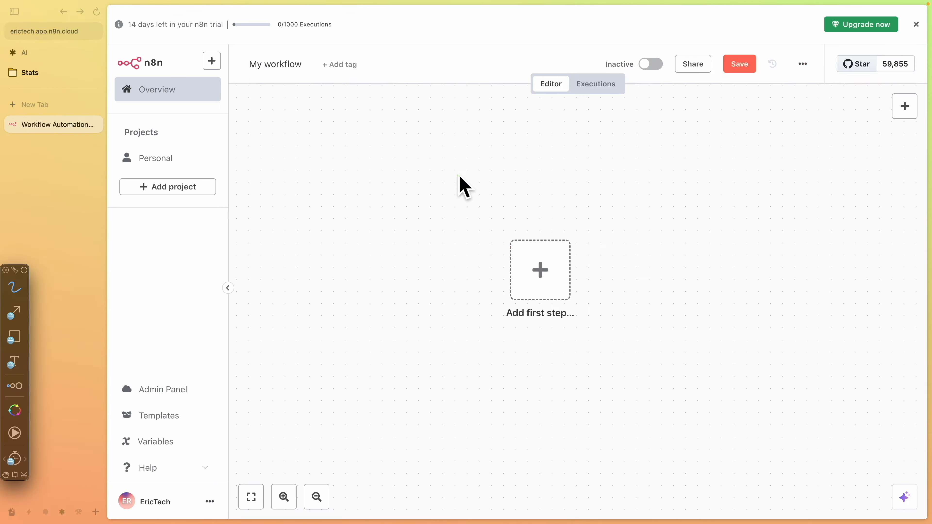
Add a Telegram Trigger node that fires On message as the workflow's first step
mouse_move(535, 105)
left_mouse_down()
mouse_move(658, 191)
mouse_move(371, 176)
left_mouse_up()
mouse_move(500, 220)
left_mouse_down()
mouse_move(603, 315)
mouse_move(472, 225)
left_mouse_up()
key("Escape")
left_click(540, 271)
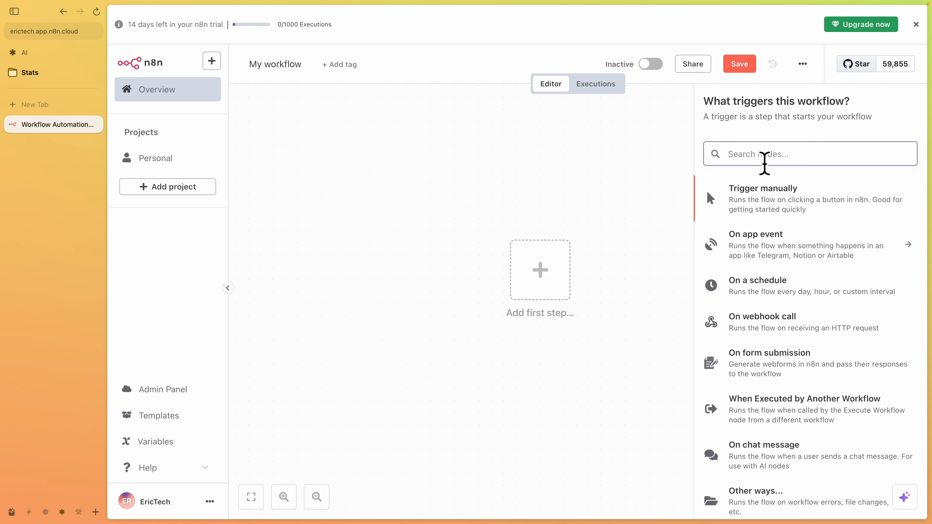
type("tel")
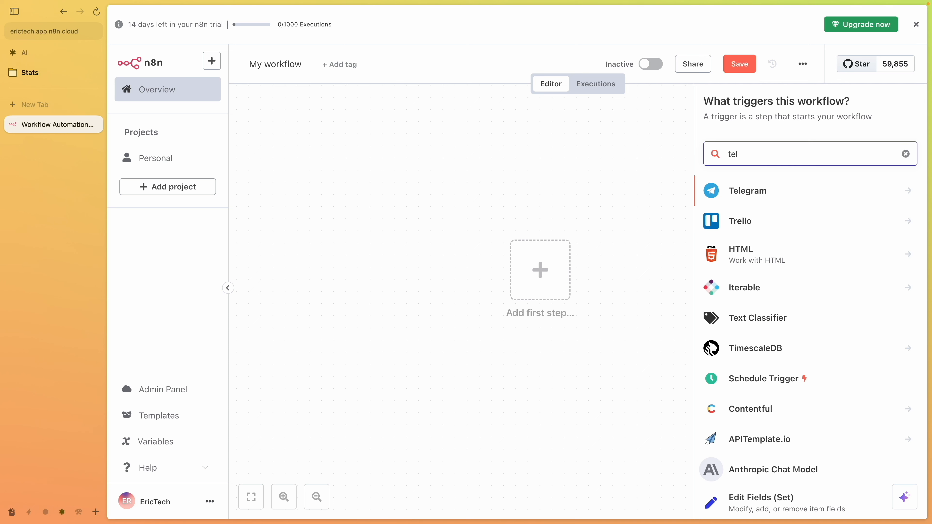
left_click(760, 192)
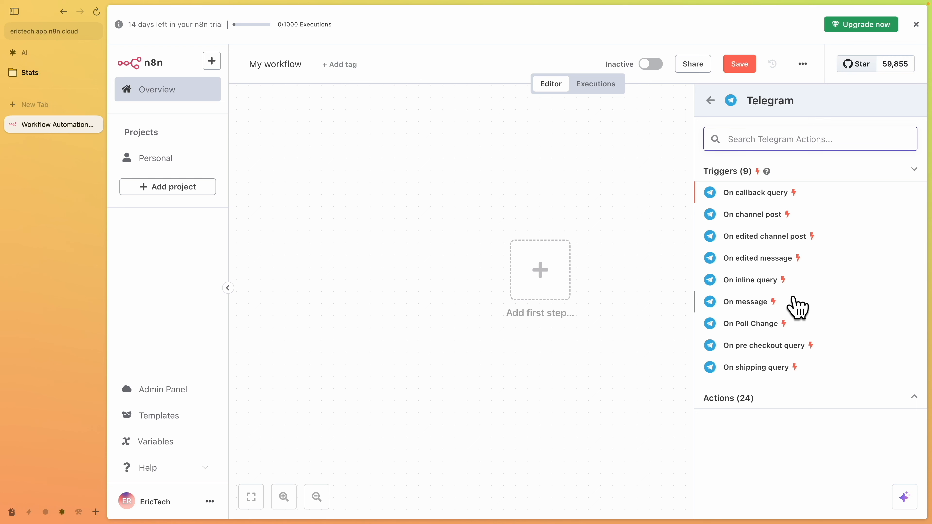
left_click(797, 307)
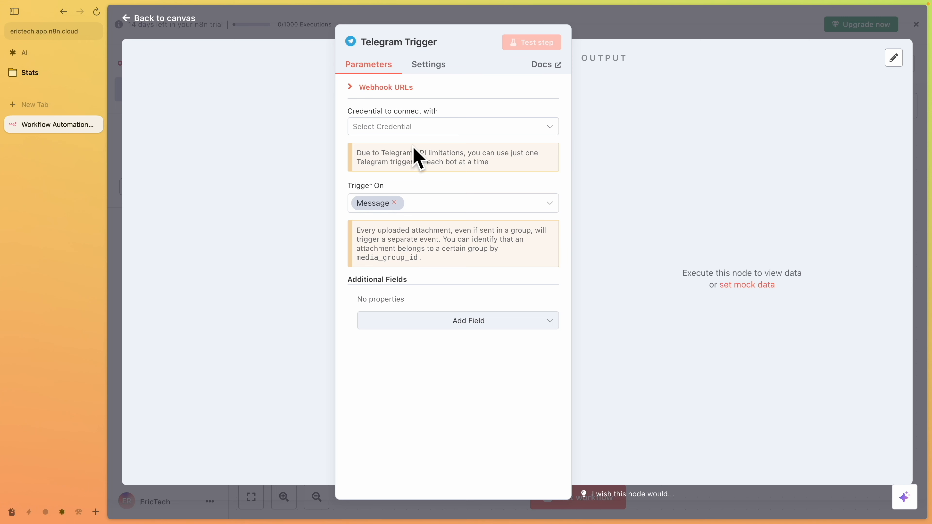
Start creating a new Telegram credential and read its documentation on obtaining a bot access token
left_click(393, 136)
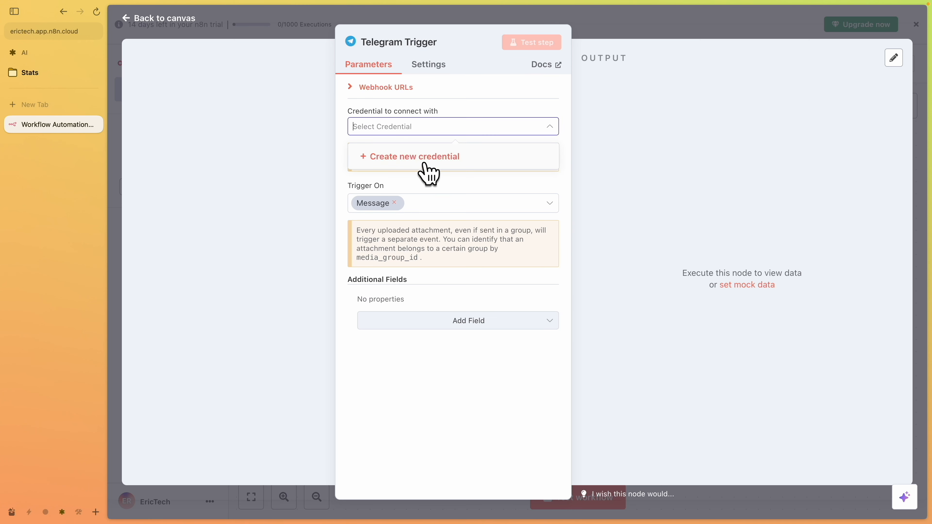
left_click(428, 173)
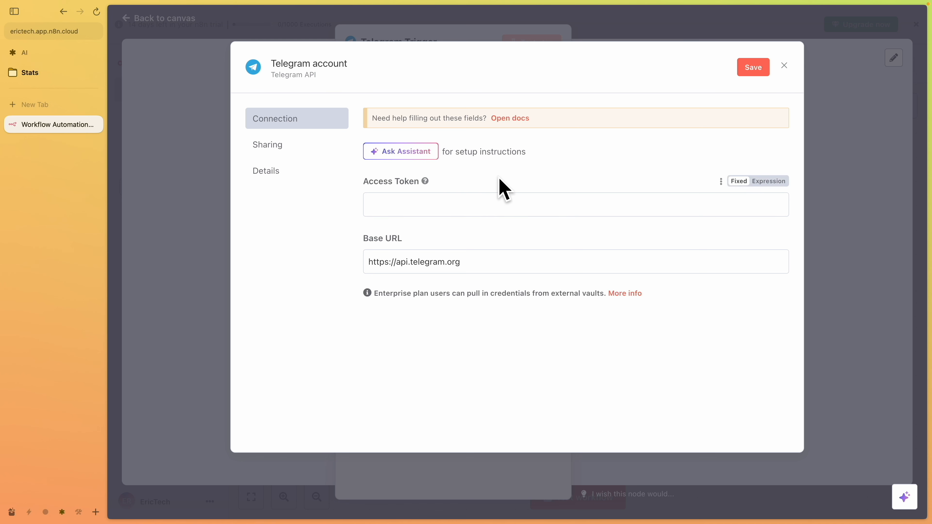
left_click(512, 119)
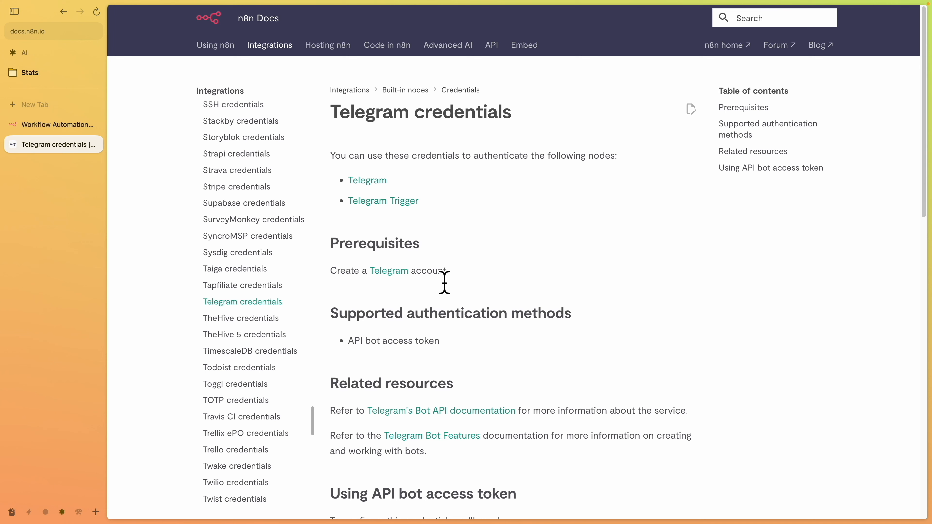
triple_click(473, 272)
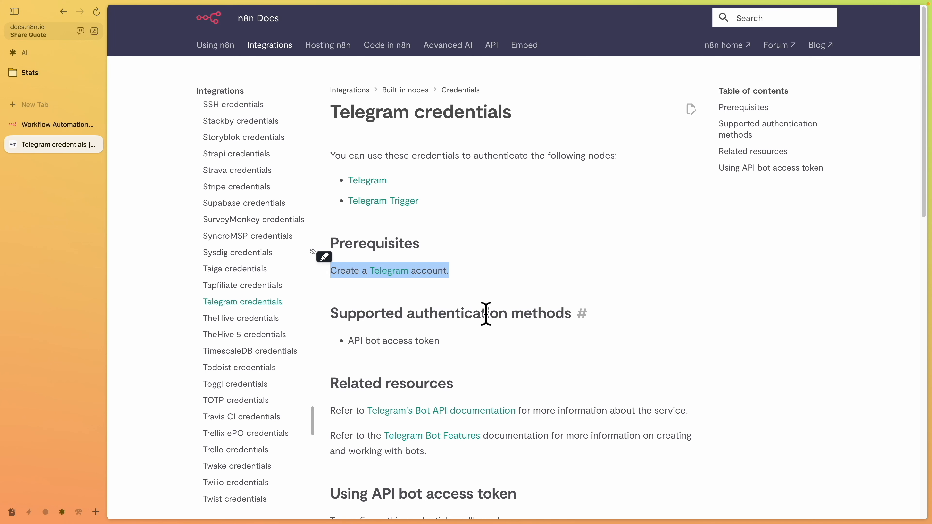
scroll(485, 314, "down", 5)
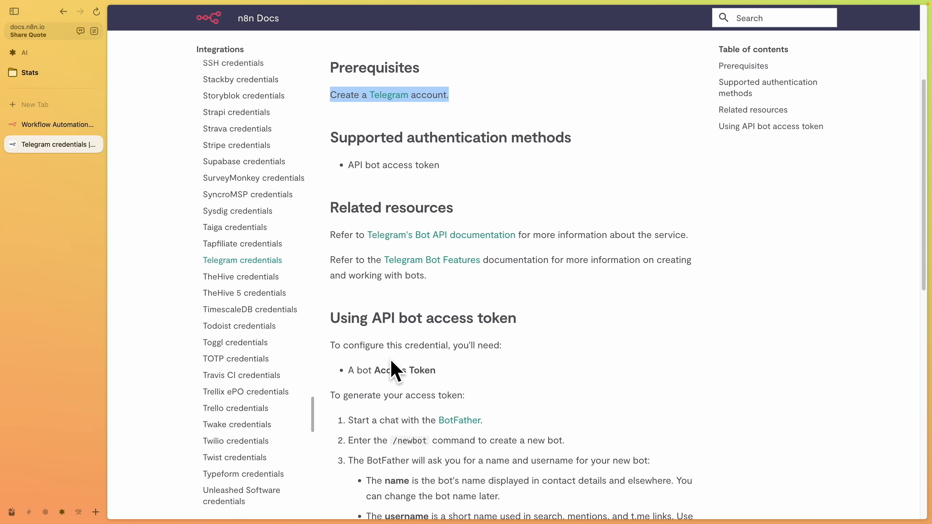
left_click_drag(446, 368, 334, 376)
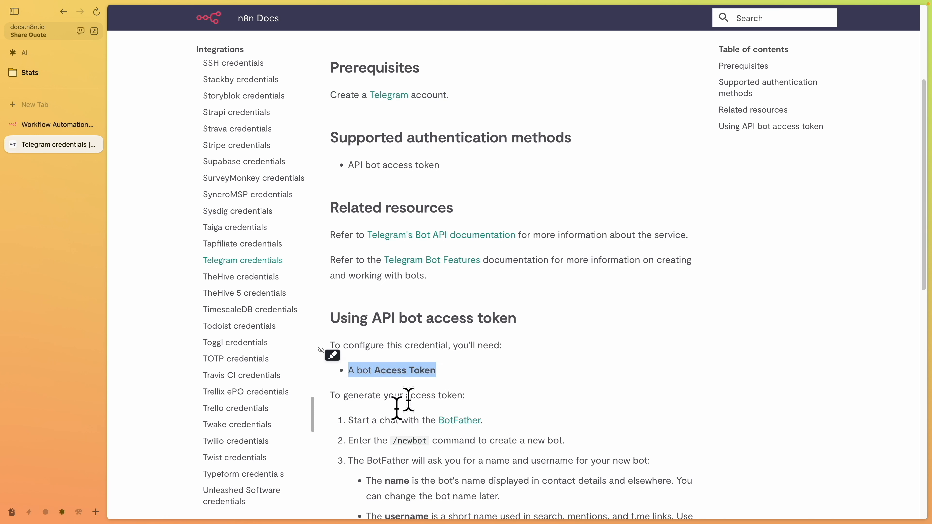
Open a chat with BotFather from the documentation link and start the bot
left_click(463, 423)
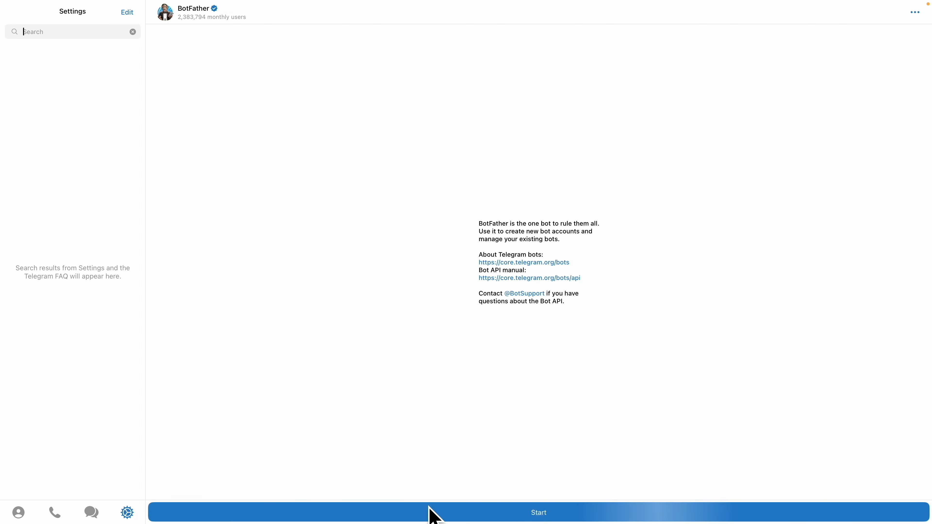
left_click(434, 512)
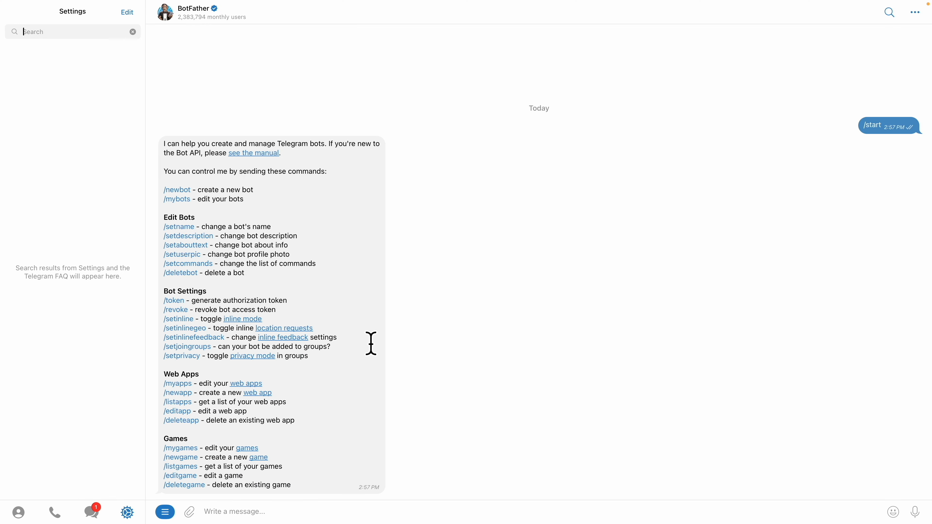
Send BotFather the /newbot command copied from the docs and name the new bot WorkflowTriggerBot
key("super+Tab")
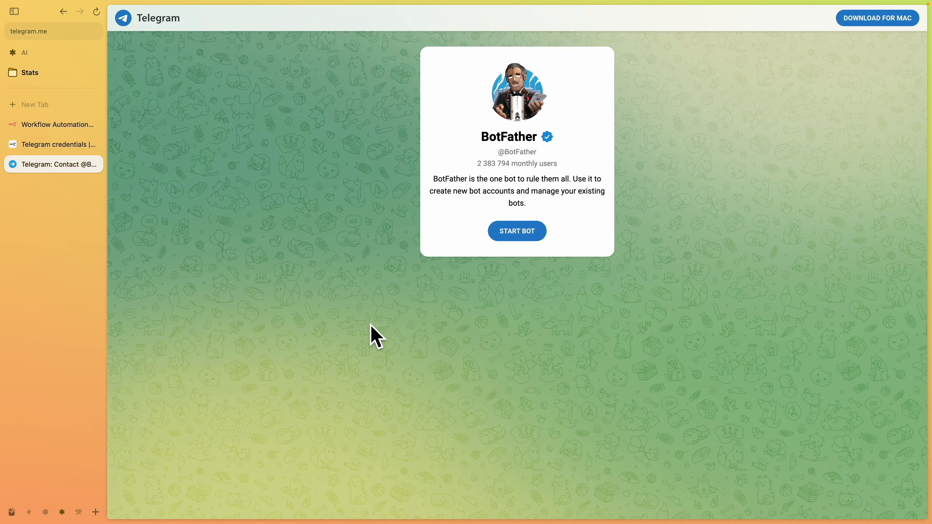
left_click(41, 138)
scroll(489, 268, "down", 5)
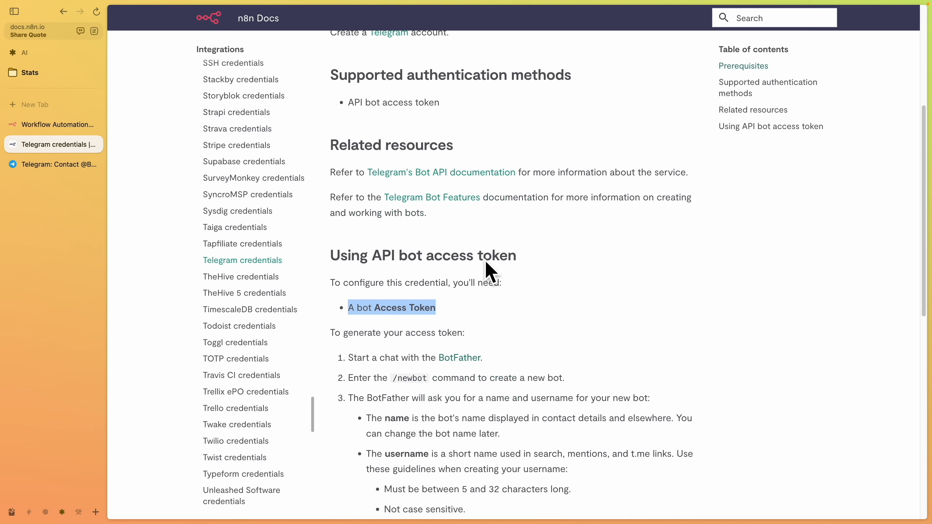
left_click_drag(393, 278, 402, 285)
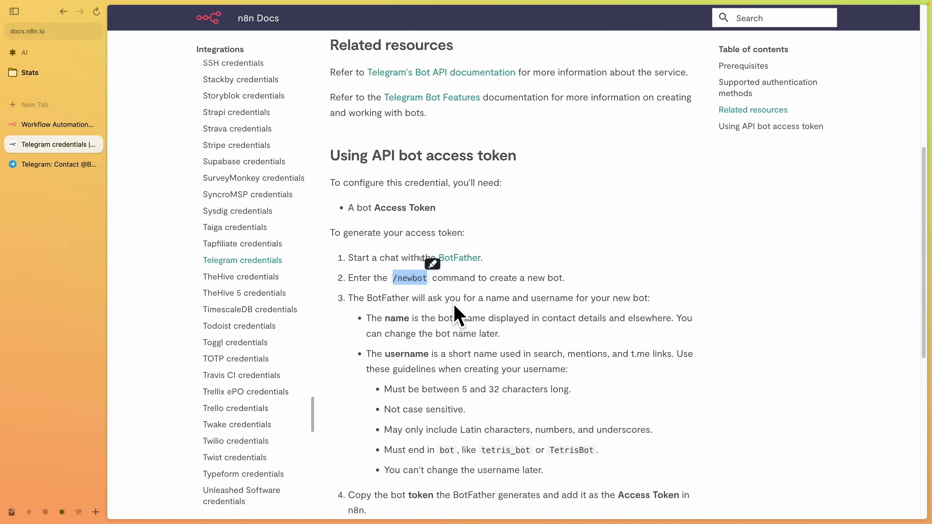
key("ctrl+Right")
left_click(309, 508)
type("/newbot")
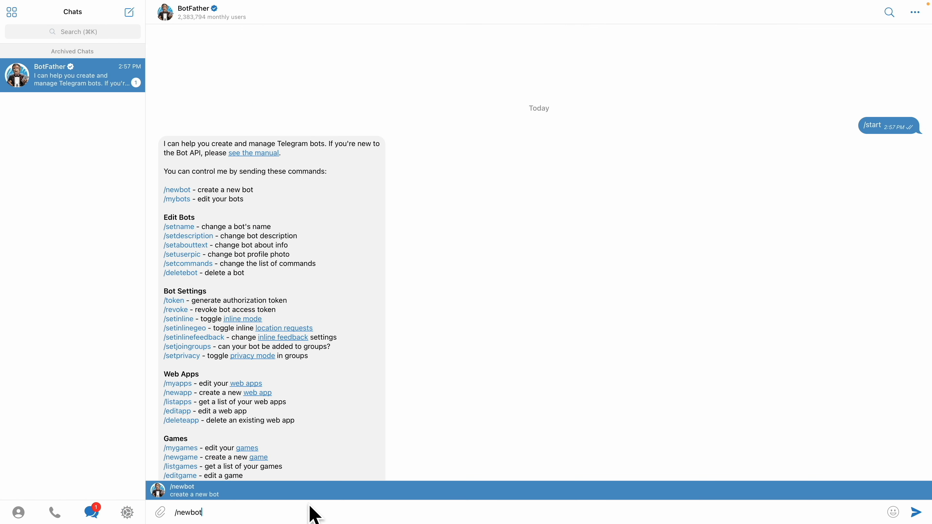
key("Return")
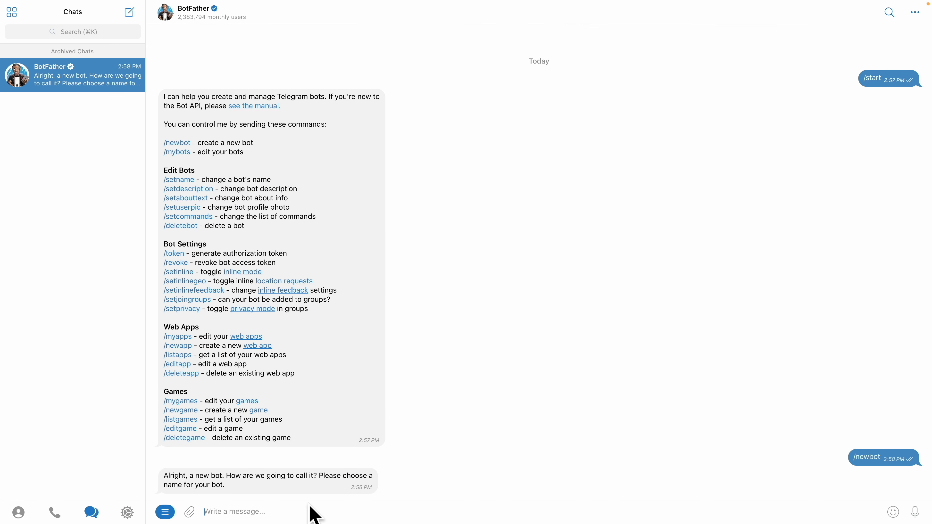
type("WorkflowTriggerBot")
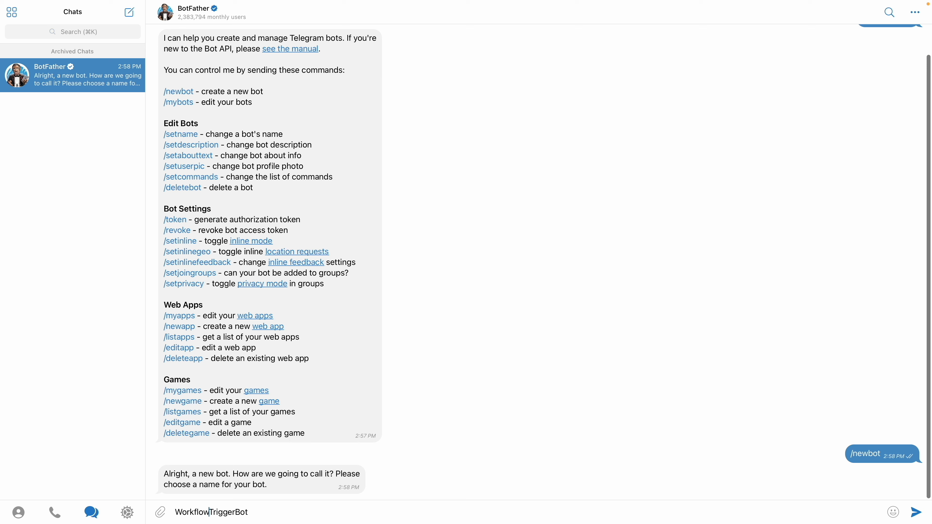
key("Return")
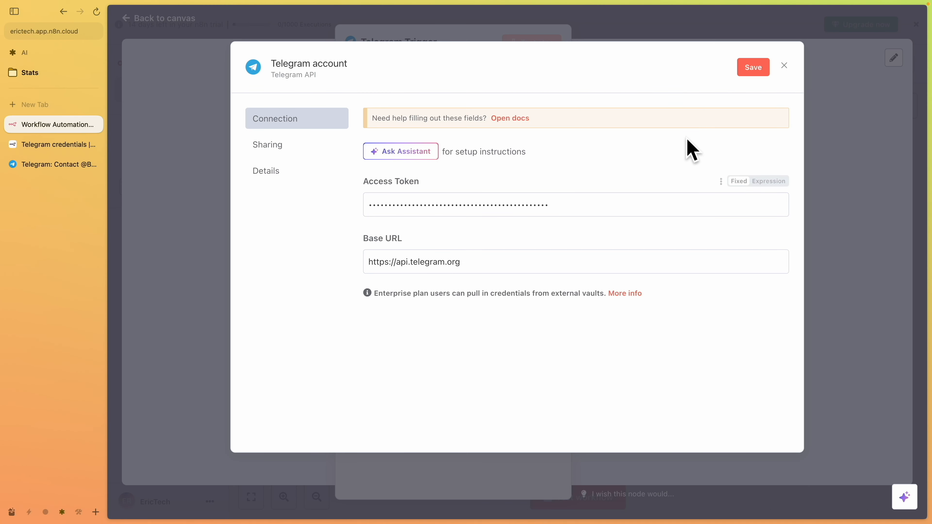
Save the Telegram credential, then test the trigger step by sending the bot "Hi there"
left_click(755, 70)
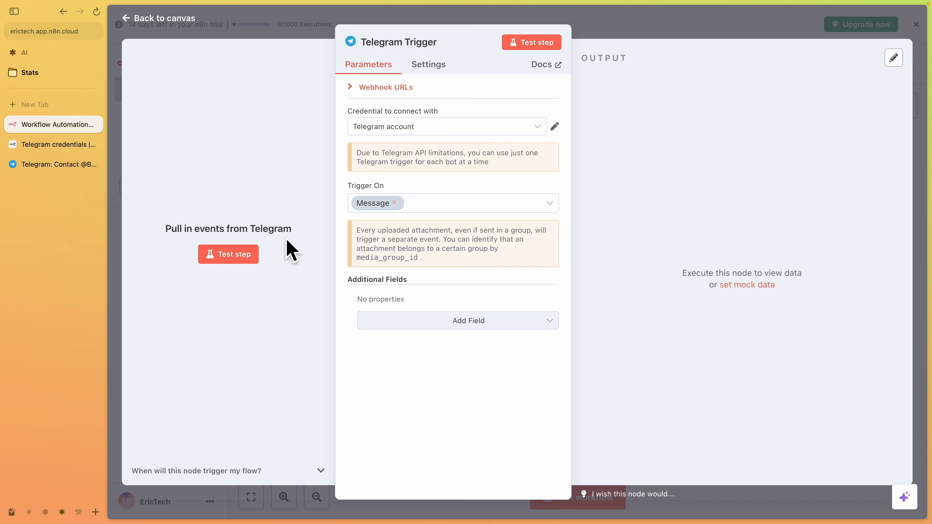
left_click(229, 257)
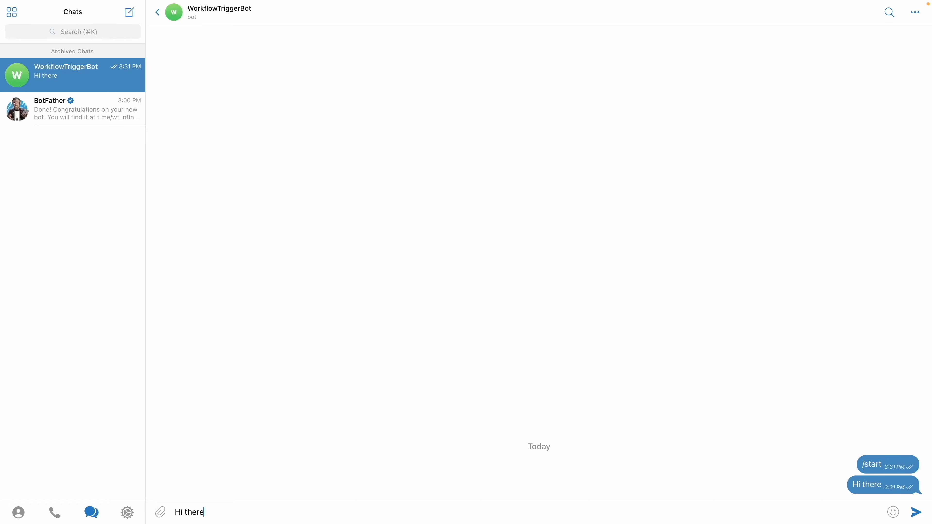
key("Return")
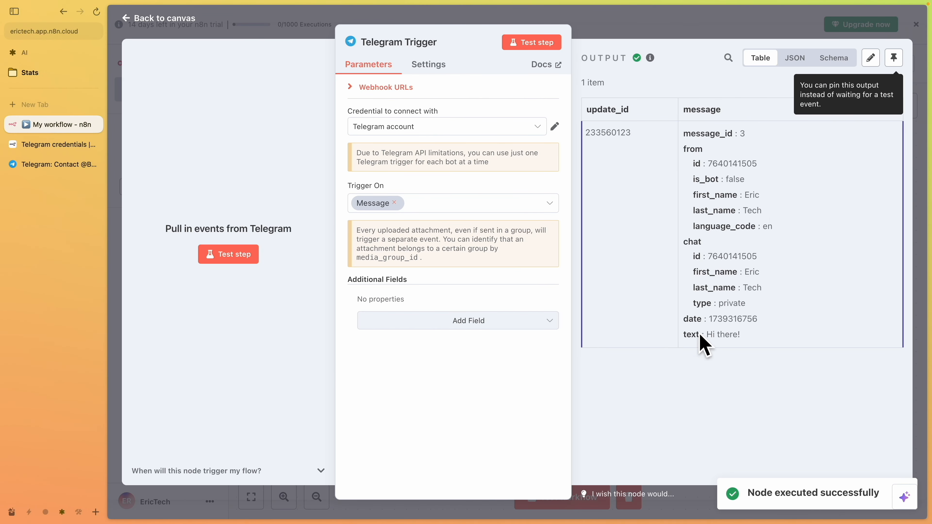
left_click_drag(683, 336, 763, 350)
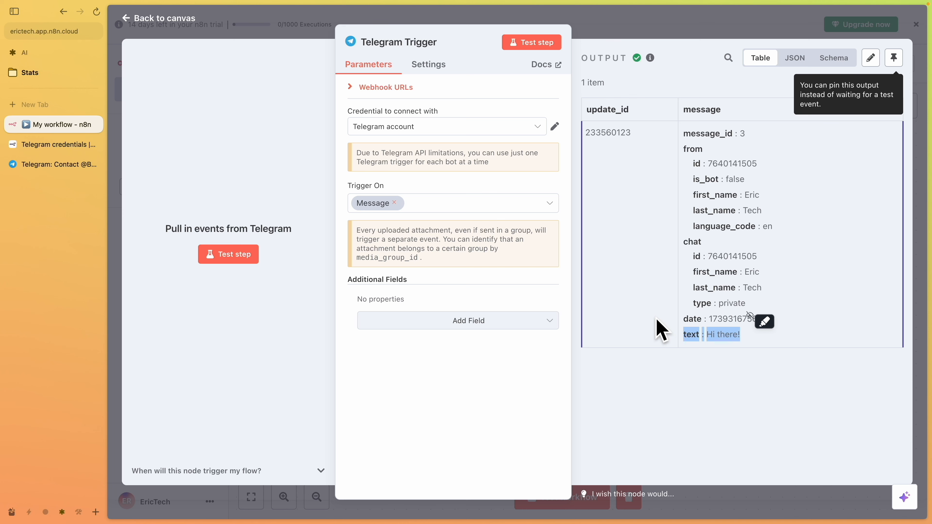
key("Escape")
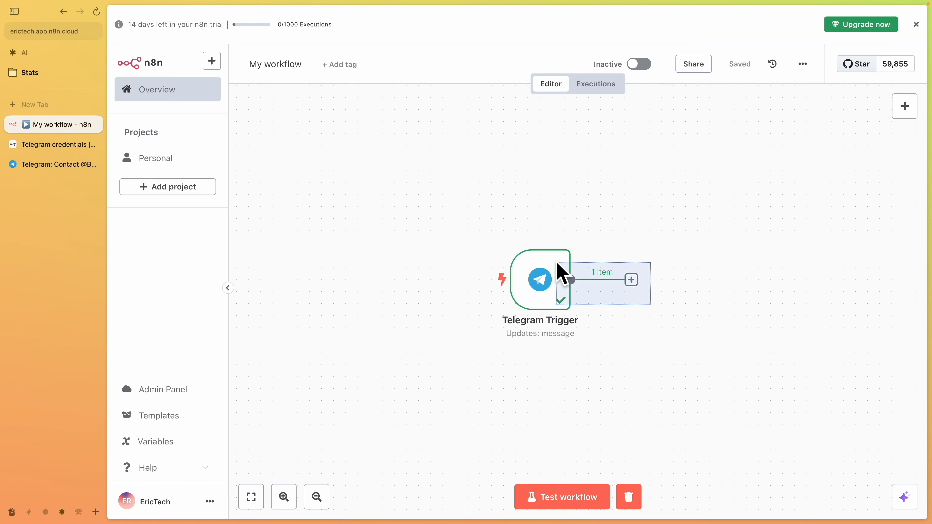
left_click_drag(721, 290, 599, 225)
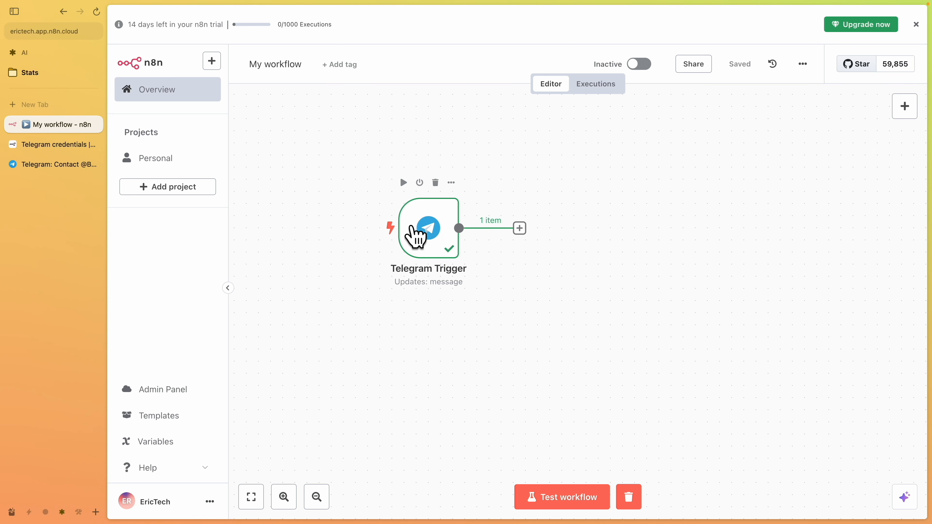
left_click(519, 228)
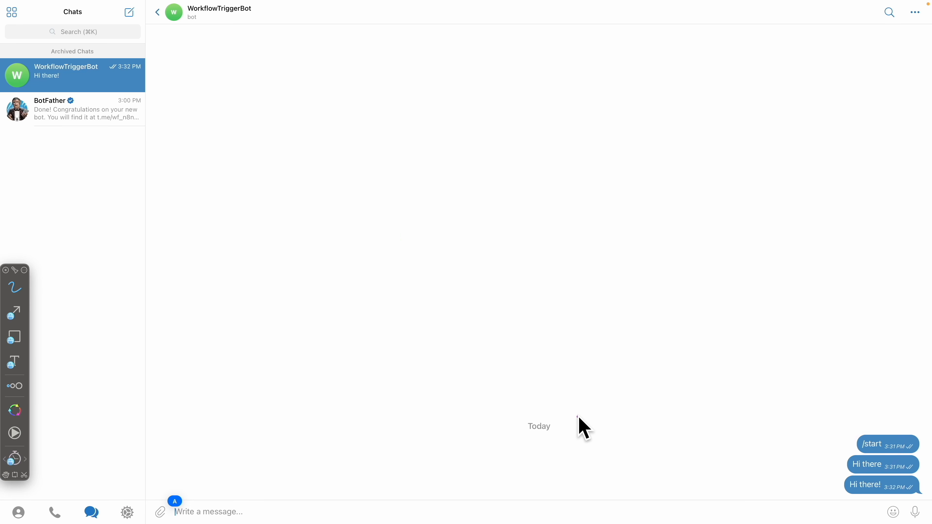
left_click_drag(915, 437, 859, 418)
mouse_move(893, 483)
left_mouse_down()
mouse_move(907, 514)
mouse_move(918, 507)
left_mouse_up()
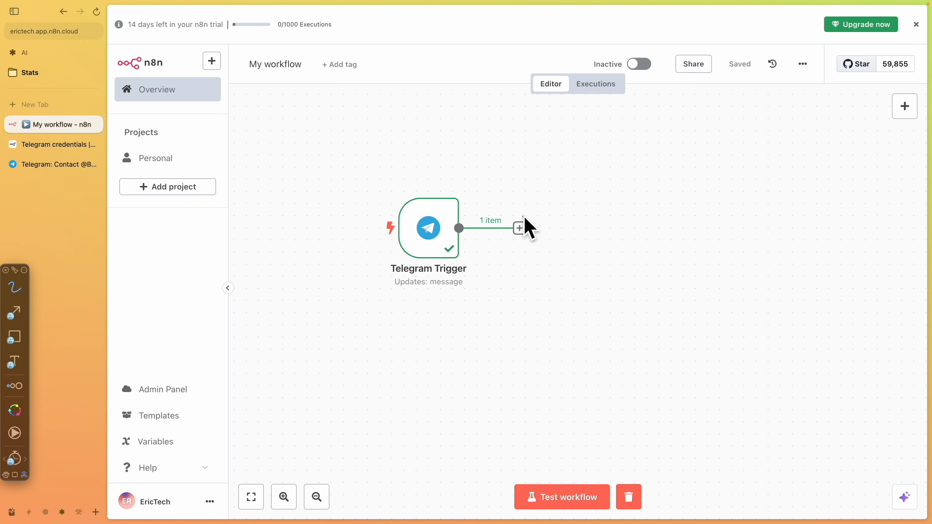
mouse_move(515, 205)
left_mouse_down()
mouse_move(538, 221)
mouse_move(514, 217)
mouse_move(545, 218)
left_mouse_up()
mouse_move(525, 229)
left_mouse_down()
mouse_move(635, 236)
mouse_move(638, 221)
left_mouse_up()
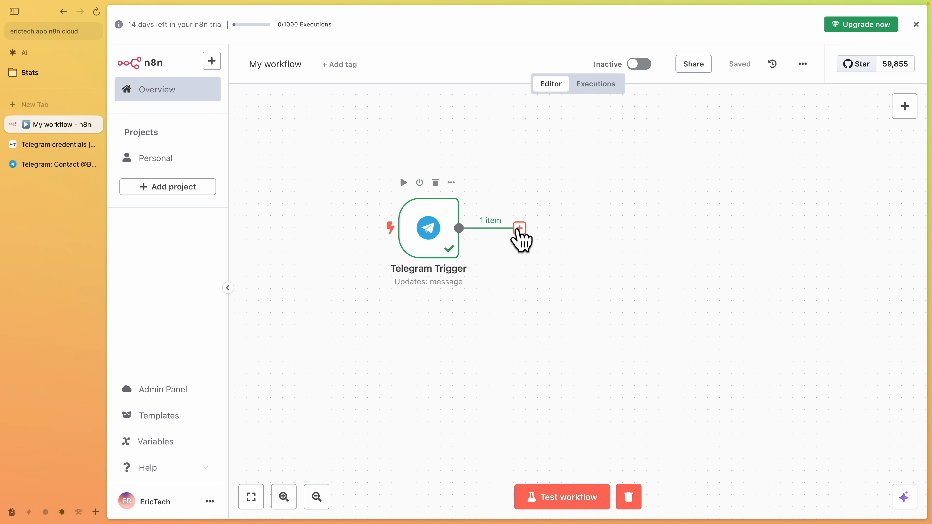
Add a Switch node after the Telegram Trigger node
left_click(519, 228)
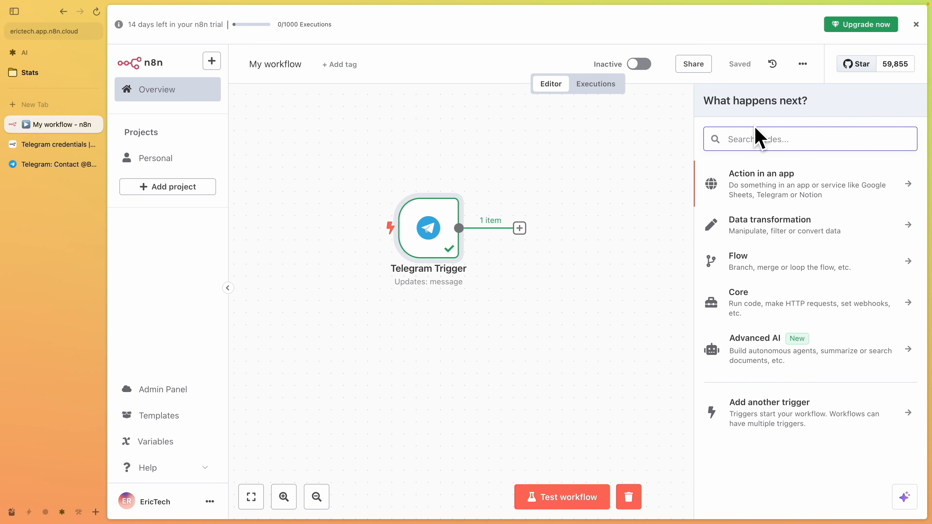
type("swi")
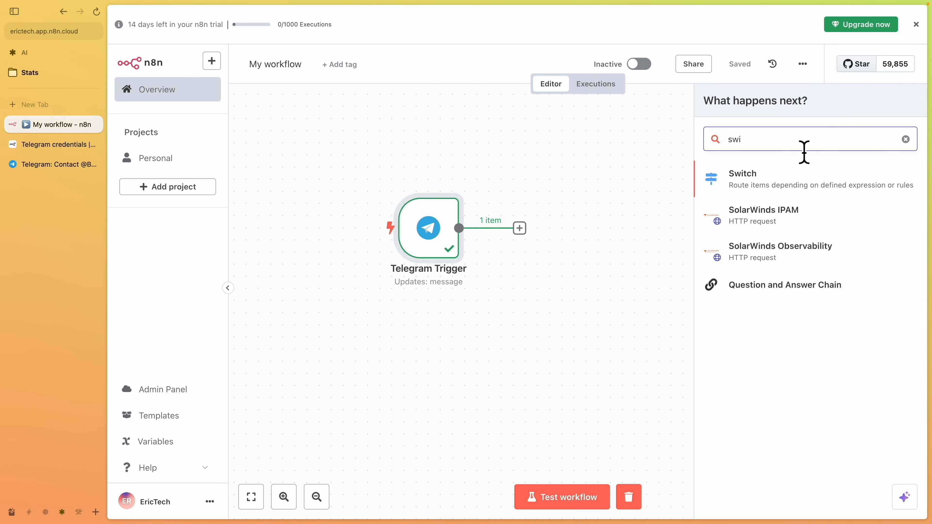
key("Return")
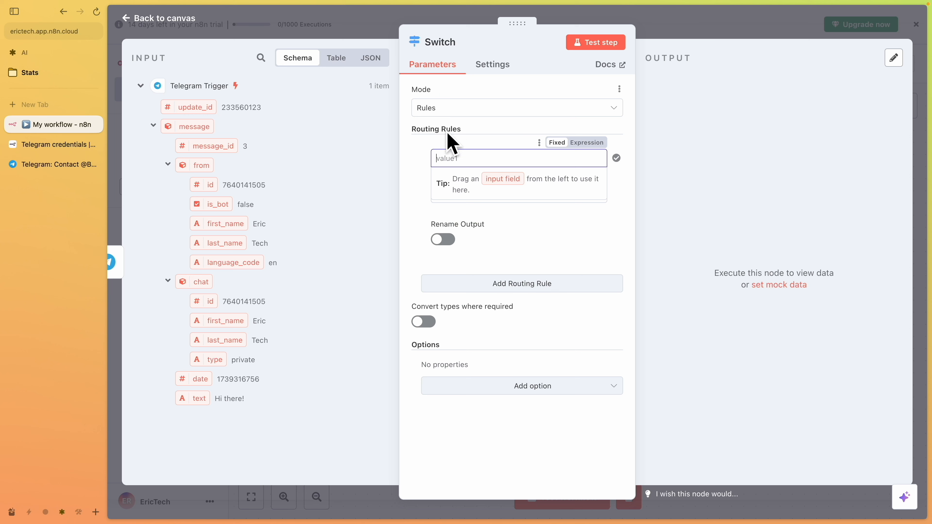
Map the incoming message text into the first routing rule and set its condition to string exists
left_click(420, 173)
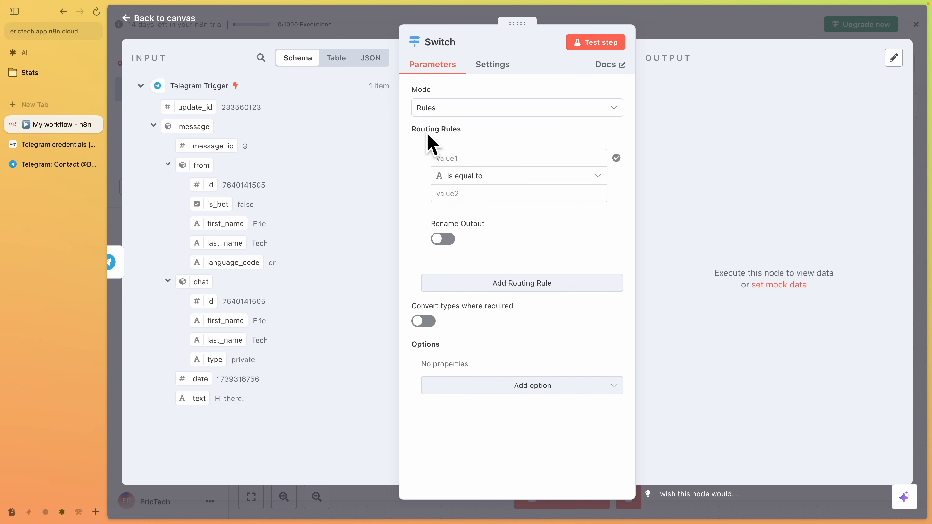
left_click(477, 166)
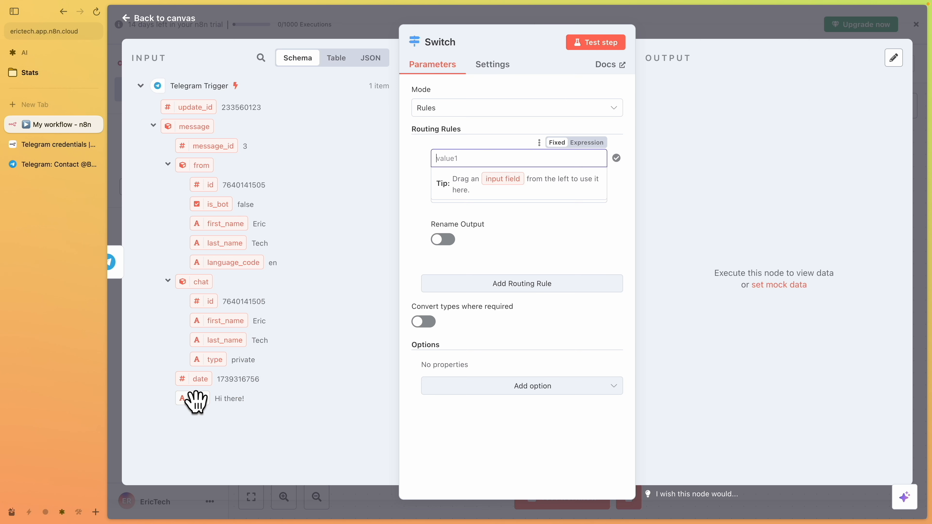
key("ctrl+shift+d")
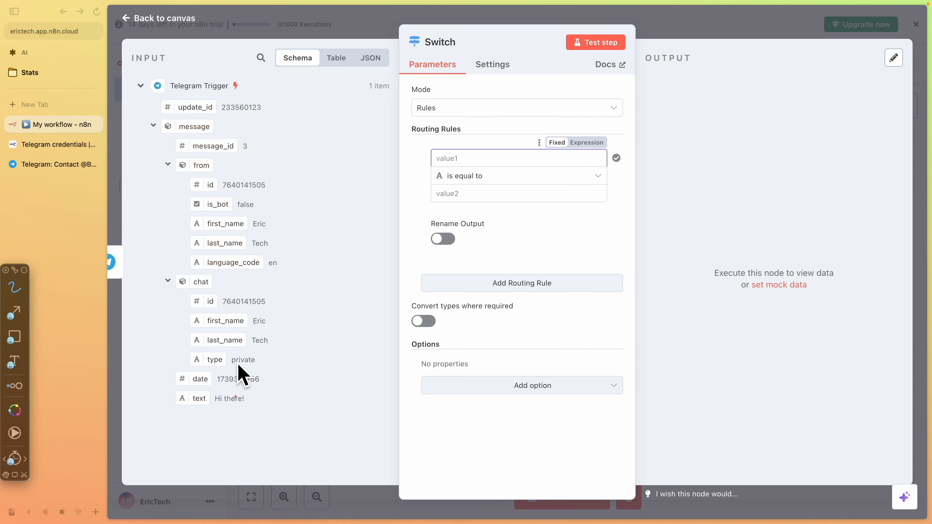
mouse_move(124, 29)
left_mouse_down()
mouse_move(342, 385)
mouse_move(155, 55)
left_mouse_up()
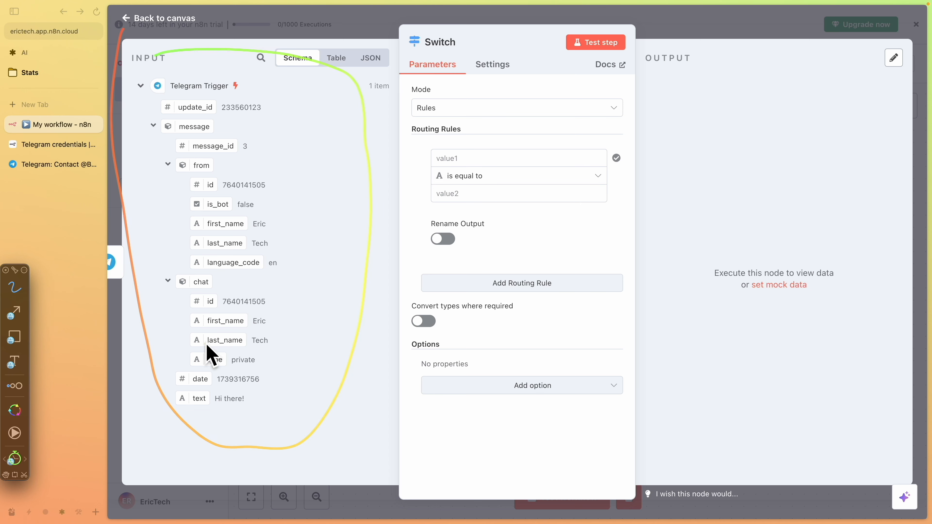
left_click_drag(172, 410, 249, 411)
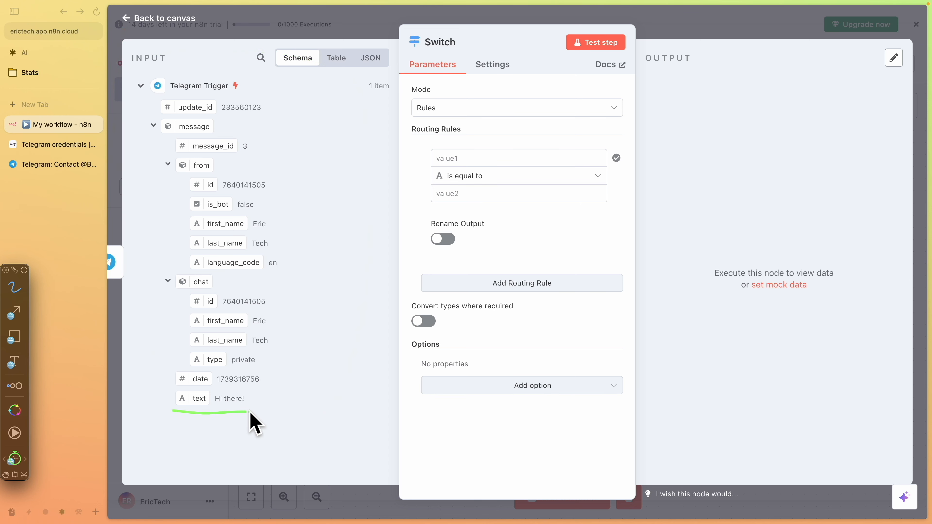
key("Escape")
left_click_drag(196, 398, 473, 158)
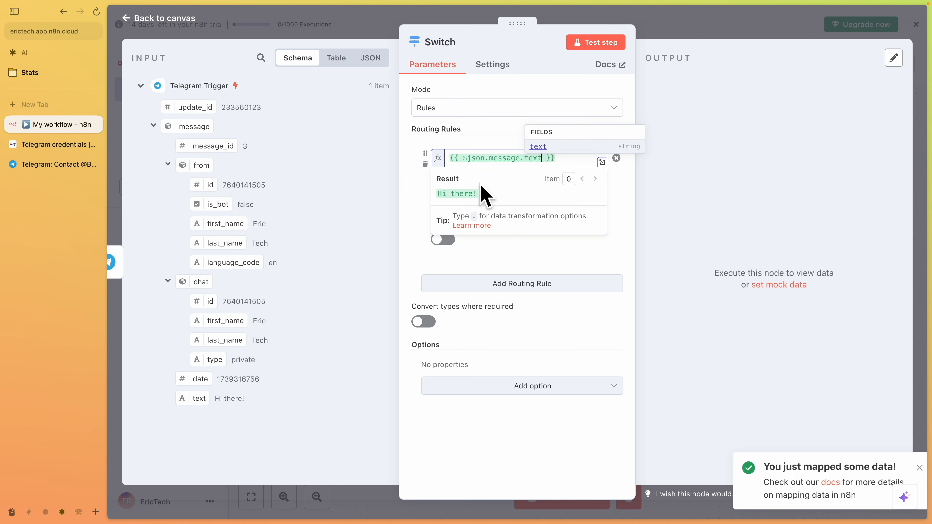
left_click(539, 258)
left_click(490, 200)
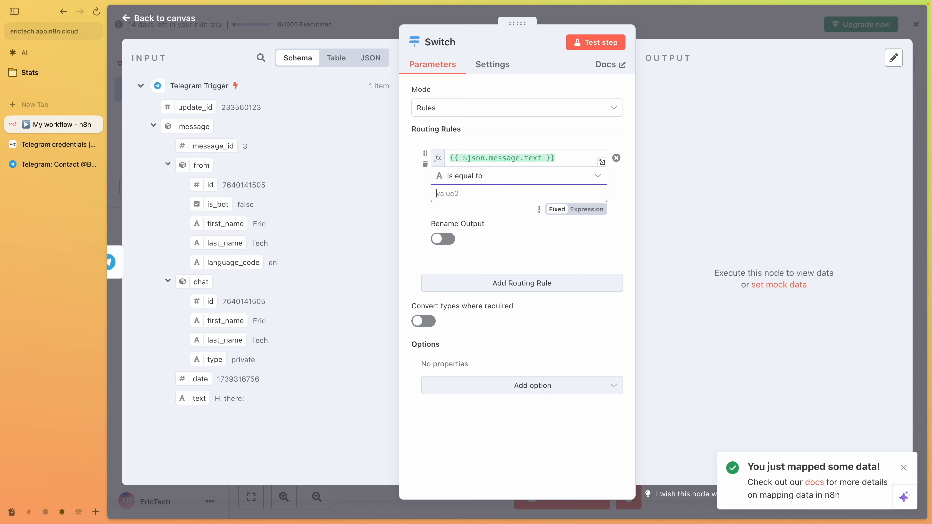
left_click(501, 177)
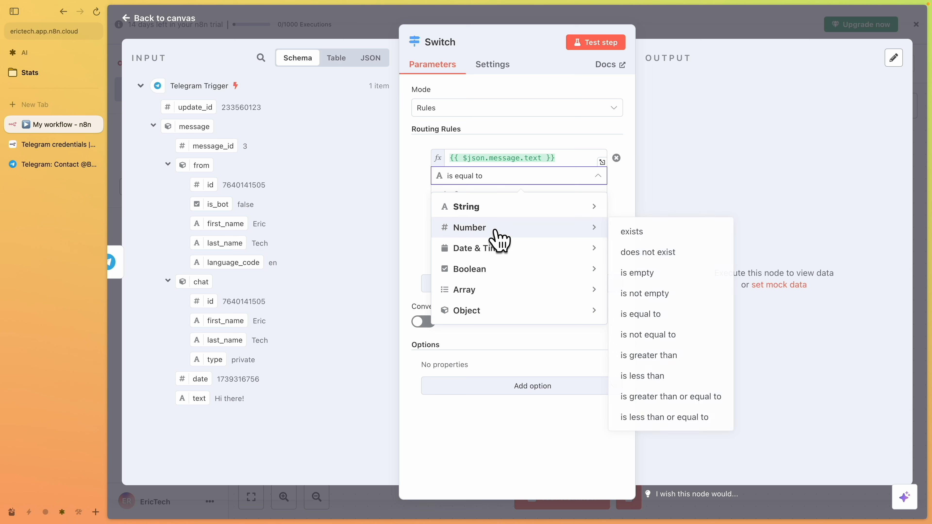
mouse_move(510, 210)
left_click(660, 210)
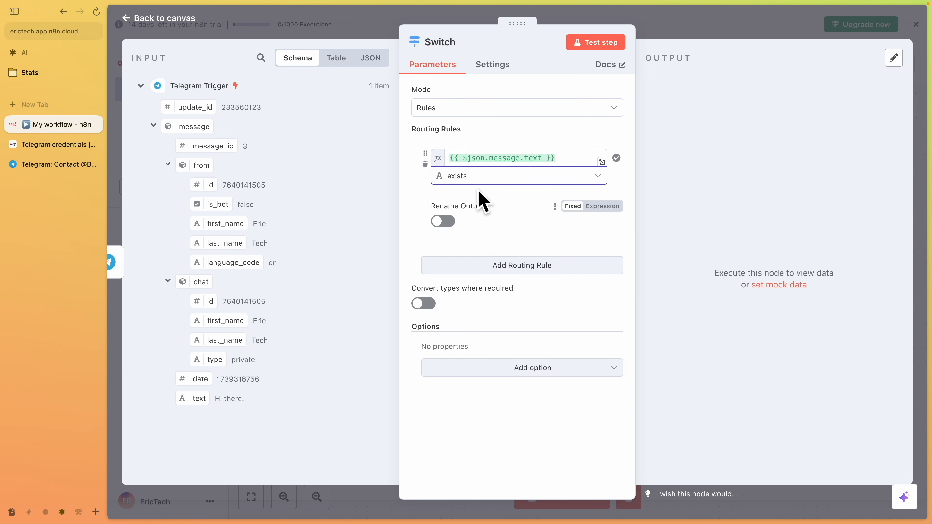
Turn on output renaming for the first rule, name the output text, and add a second routing rule
left_click(444, 222)
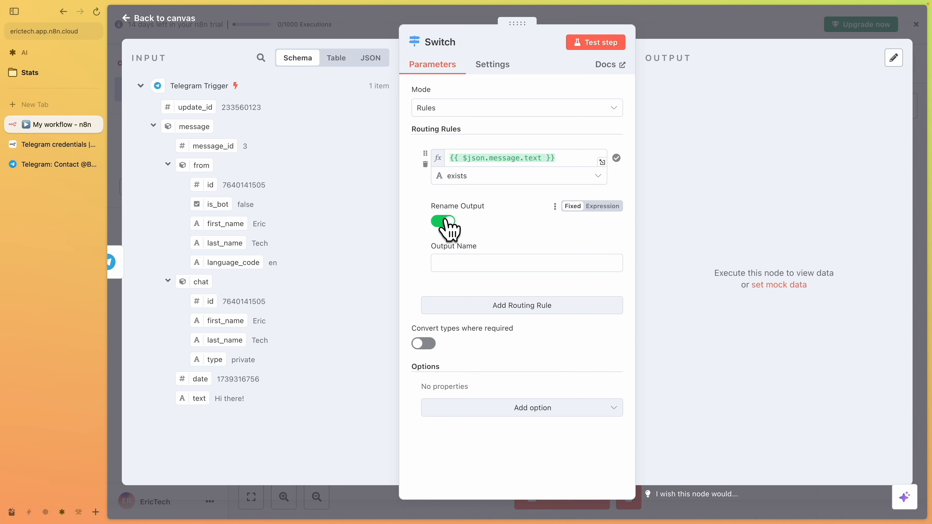
left_click(472, 267)
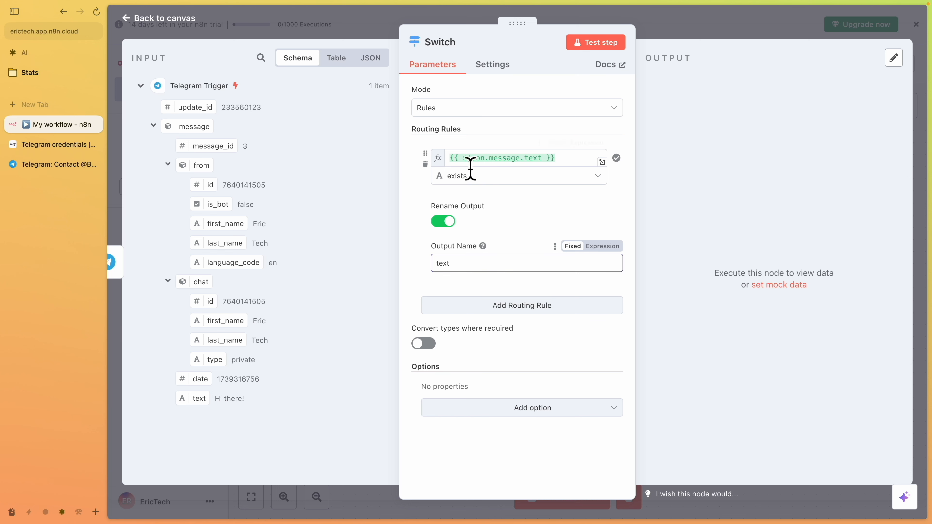
left_click(499, 306)
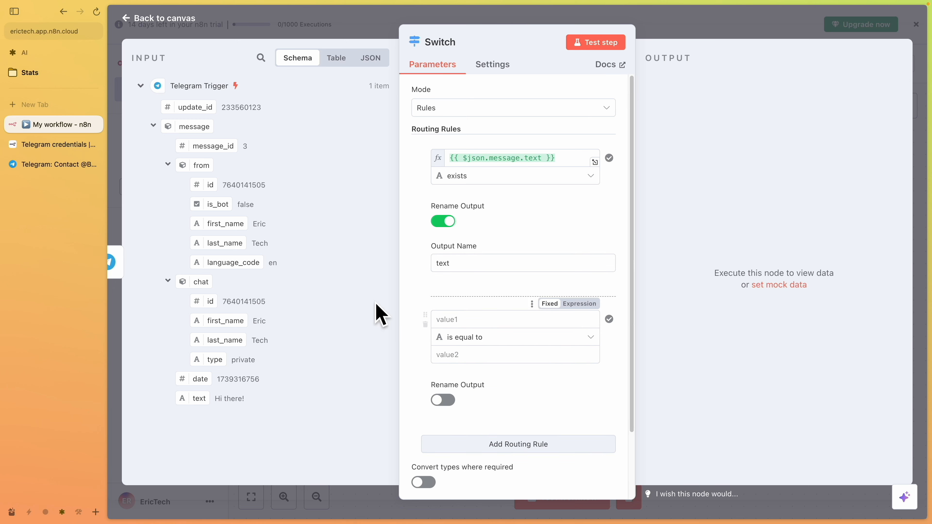
Record and send a short voice message to WorkflowTriggerBot in Telegram
key("ctrl+Right")
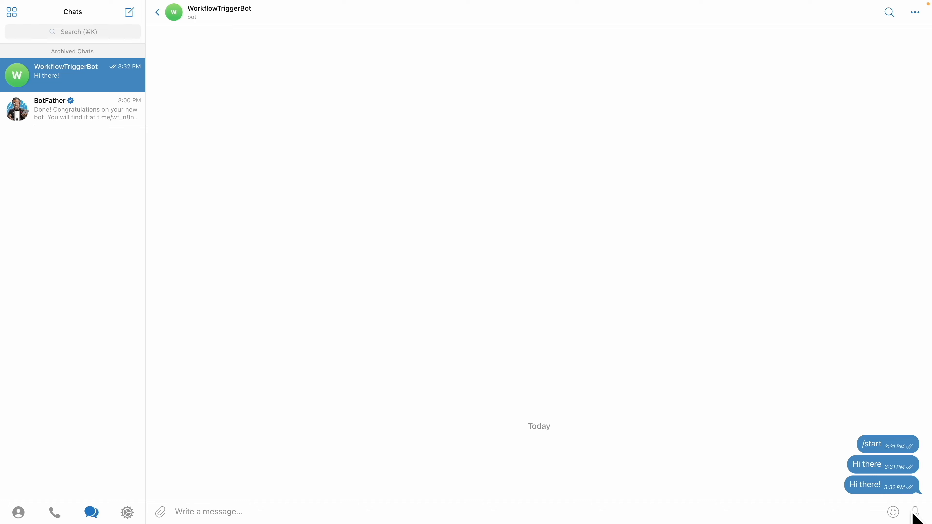
left_click_drag(915, 512, 914, 512)
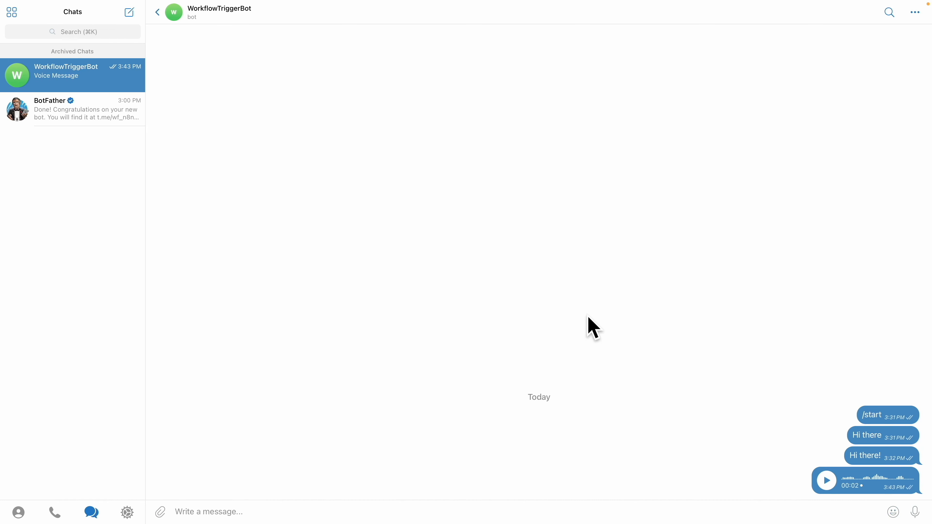
key("ctrl+Left")
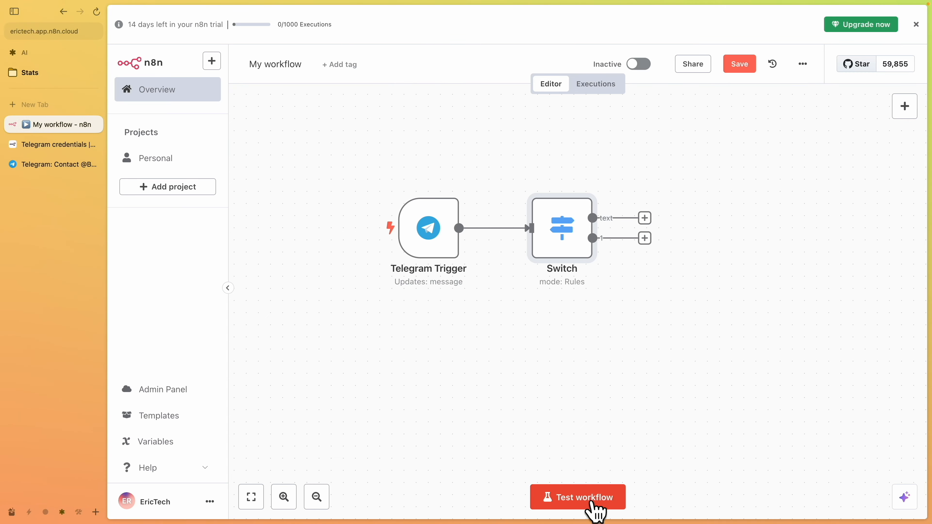
Run a workflow test and open the Switch node to inspect the incoming voice message data
left_click(596, 509)
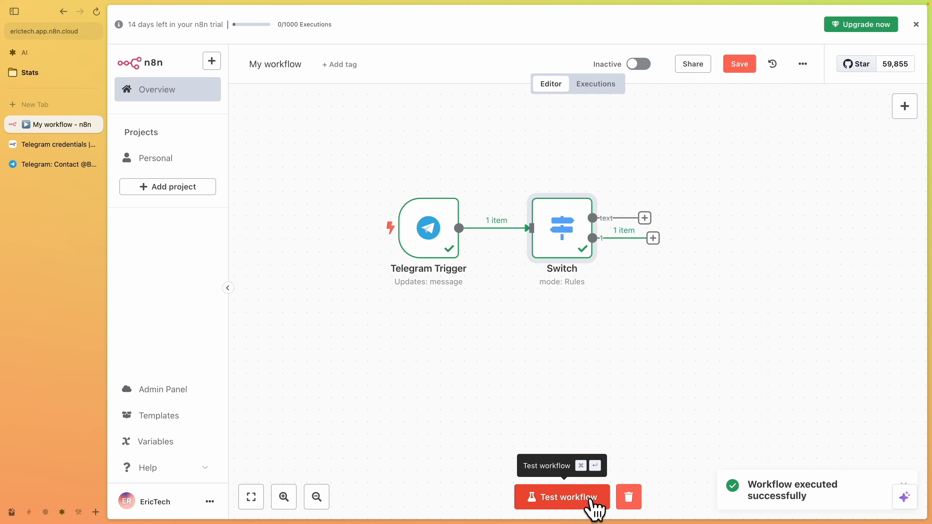
mouse_move(565, 242)
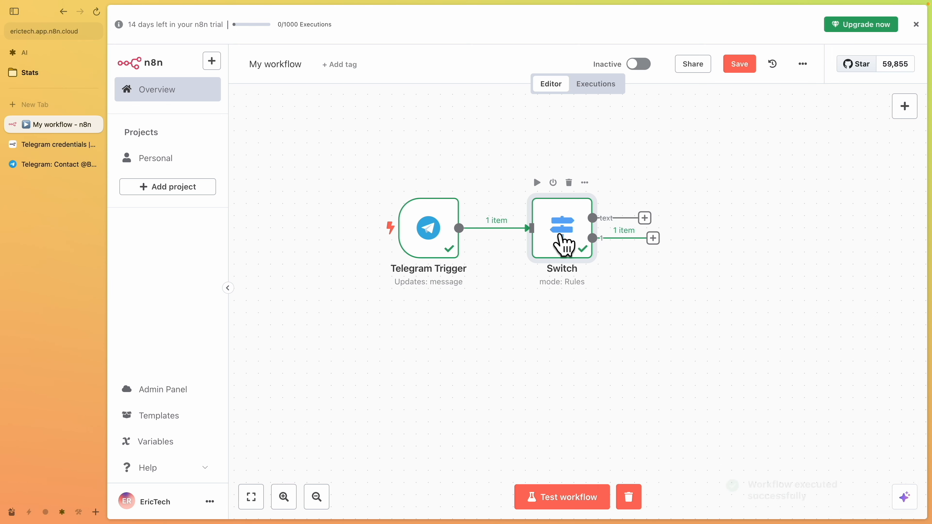
double_click(561, 239)
scroll(283, 304, "down", 2)
scroll(283, 312, "down", 1)
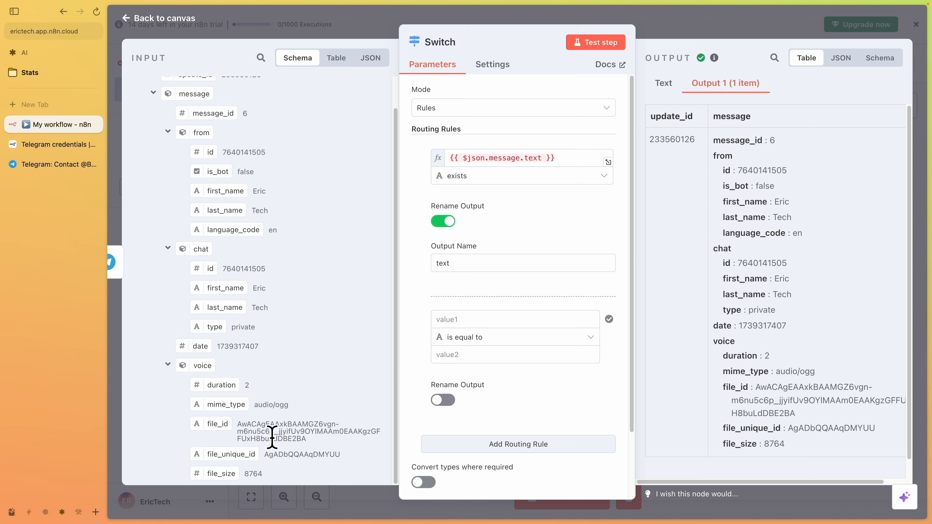
Map the message's voice object into the second routing rule's value field
left_click_drag(213, 423, 449, 319)
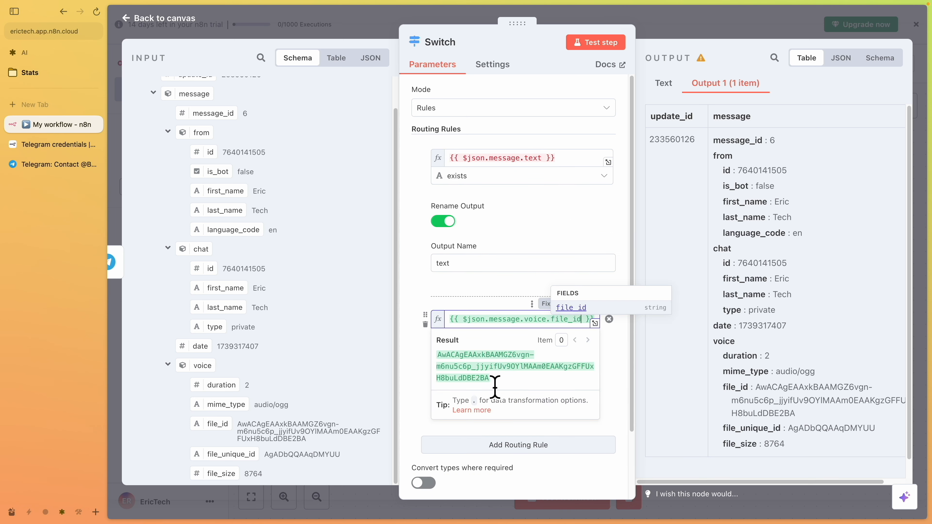
left_click(415, 308)
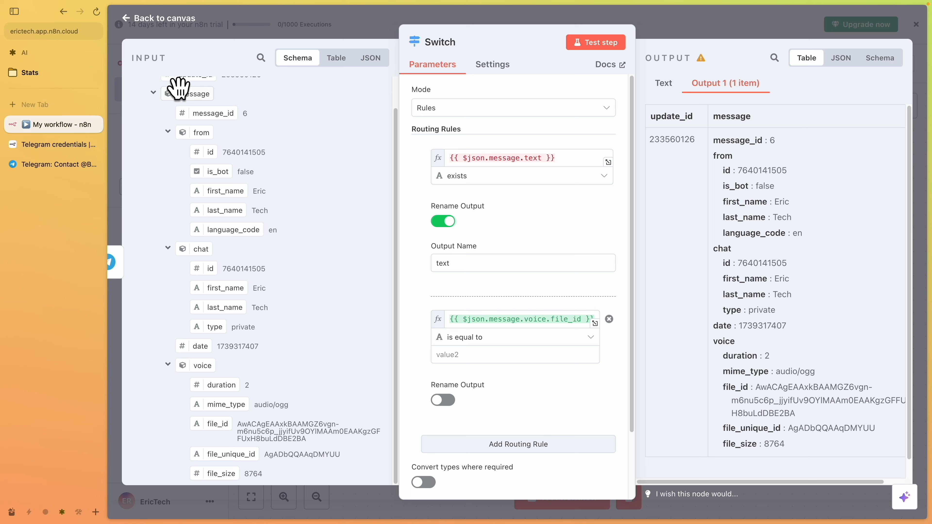
left_click_drag(185, 358, 495, 317)
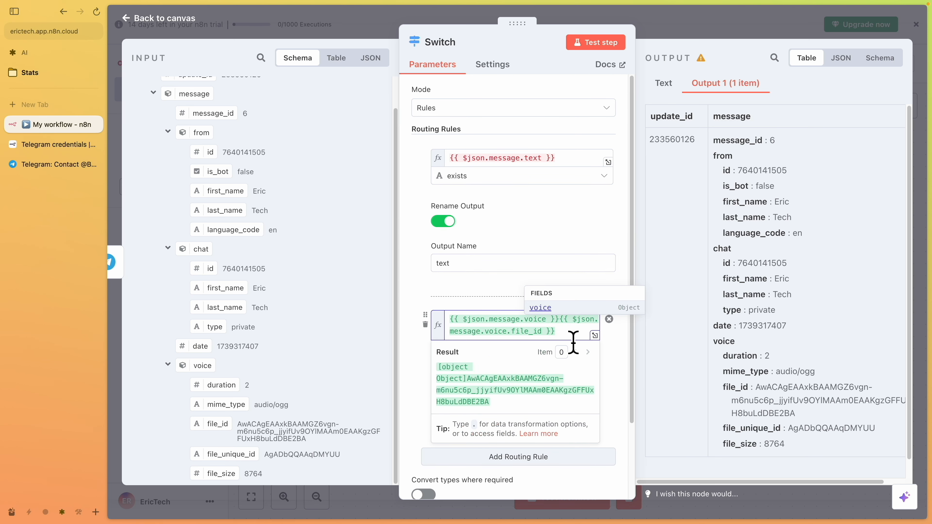
key("ctrl+a")
key("BackSpace")
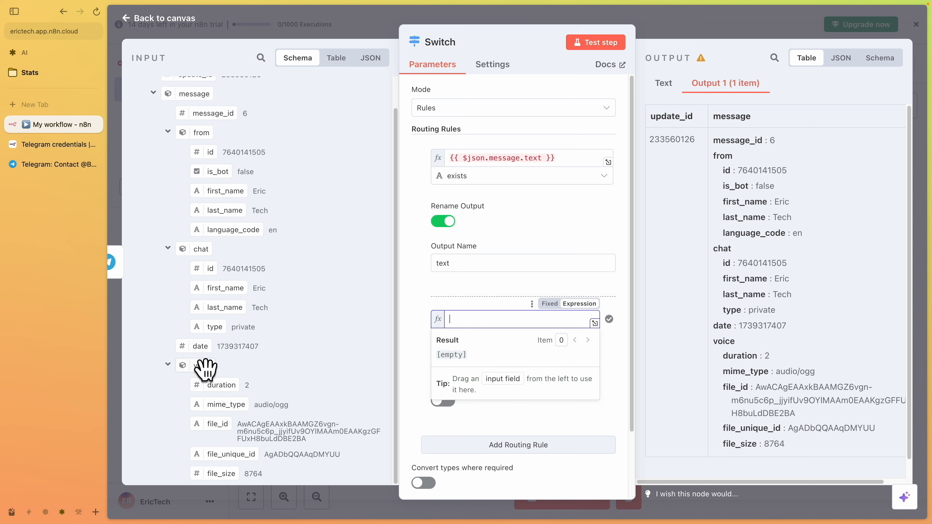
left_click_drag(200, 366, 488, 320)
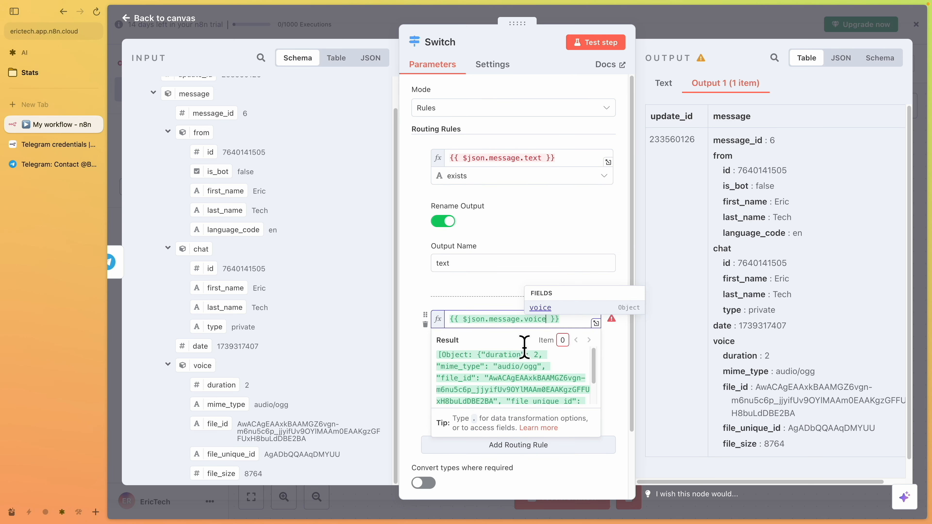
Set the second routing rule's condition to object exists
left_click(414, 293)
left_click(481, 338)
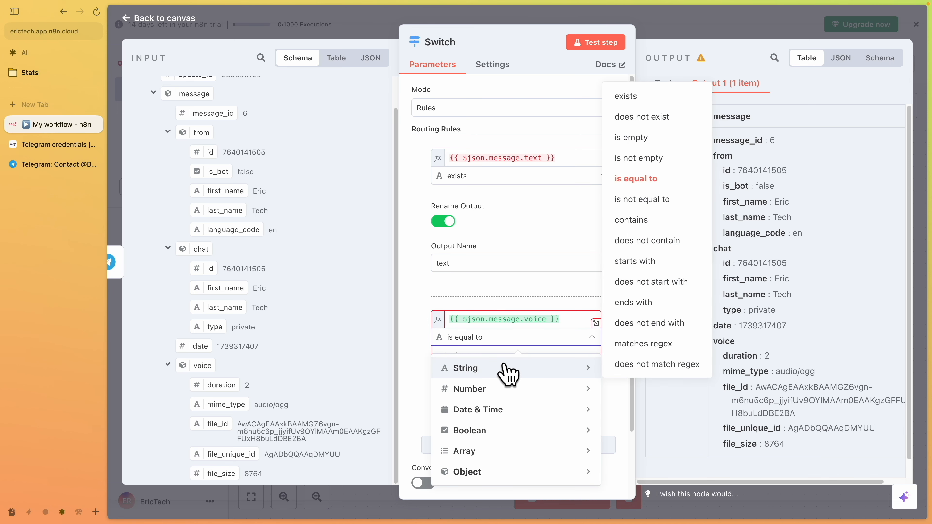
mouse_move(500, 474)
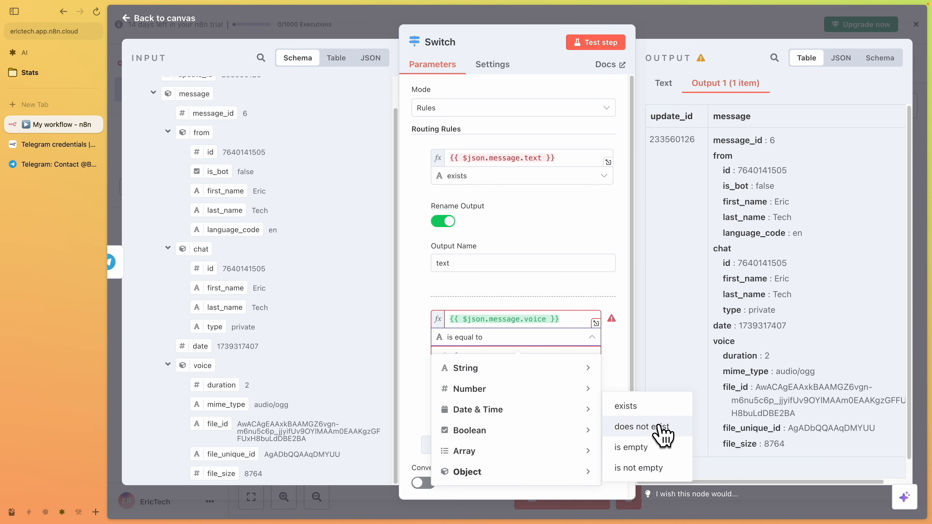
left_click(653, 407)
Turn on output renaming for the second rule and name the output voice
left_click(443, 382)
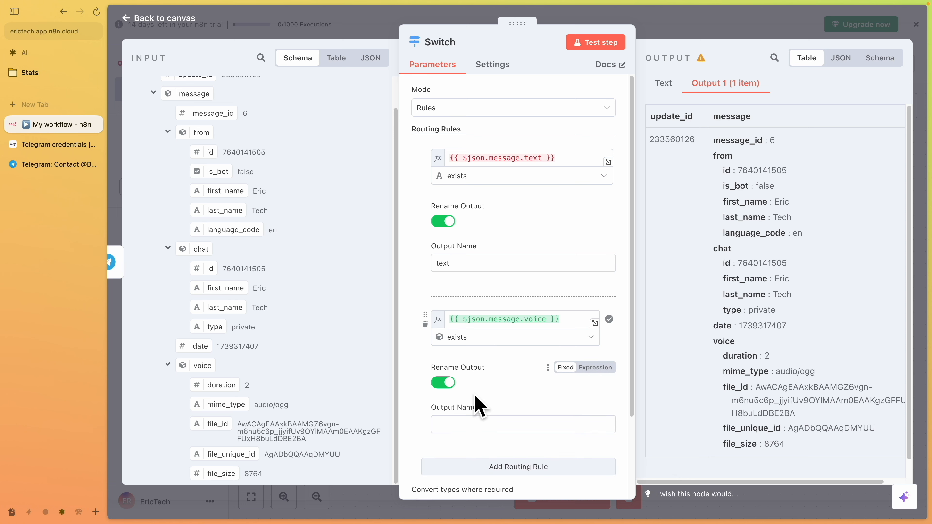
left_click(472, 418)
type("voice")
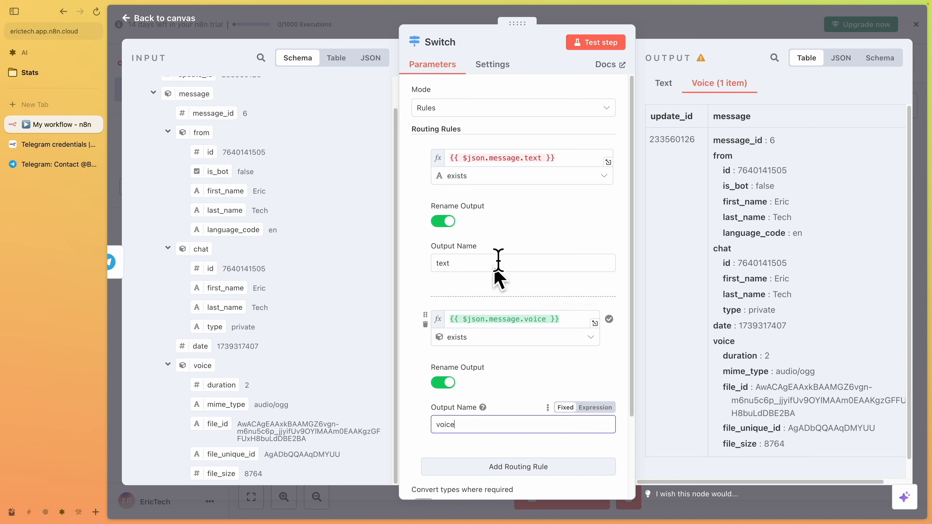
left_click(484, 163)
left_click(407, 177)
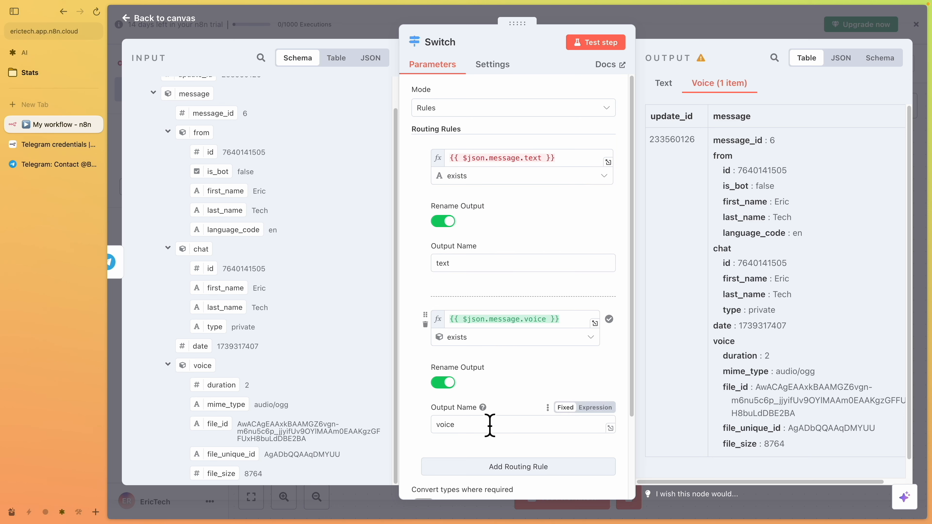
Add an Edit Fields (Set) node after the Switch's text output
key("Escape")
left_click_drag(644, 242, 684, 282)
left_click_drag(645, 219, 655, 161)
left_click(761, 140)
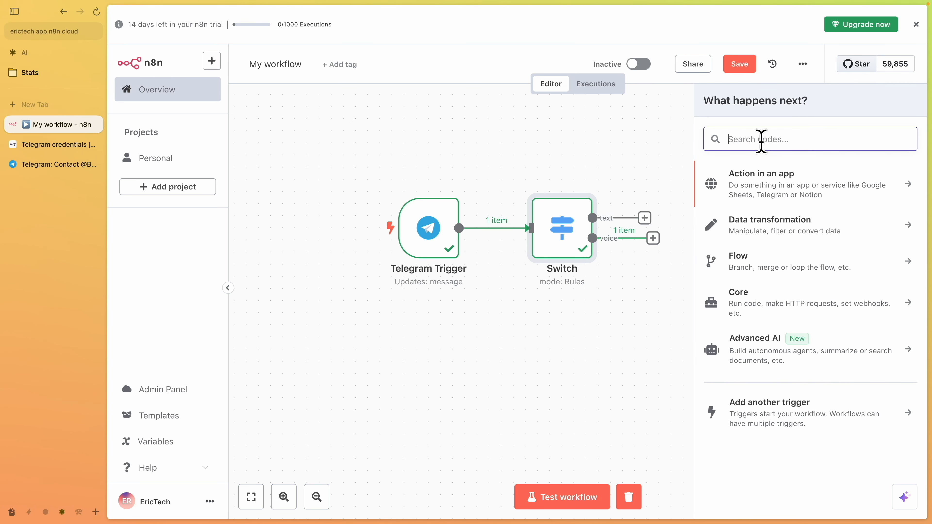
type("field")
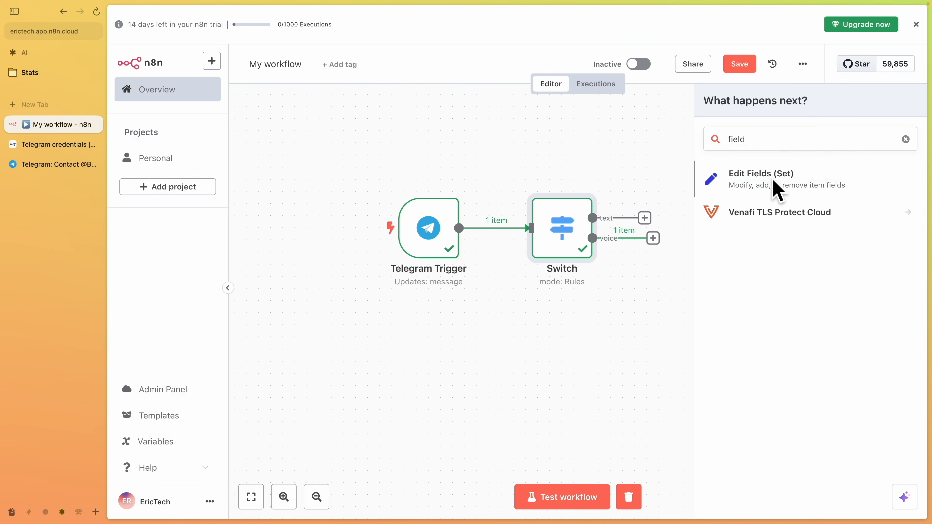
left_click(774, 185)
left_click(477, 116)
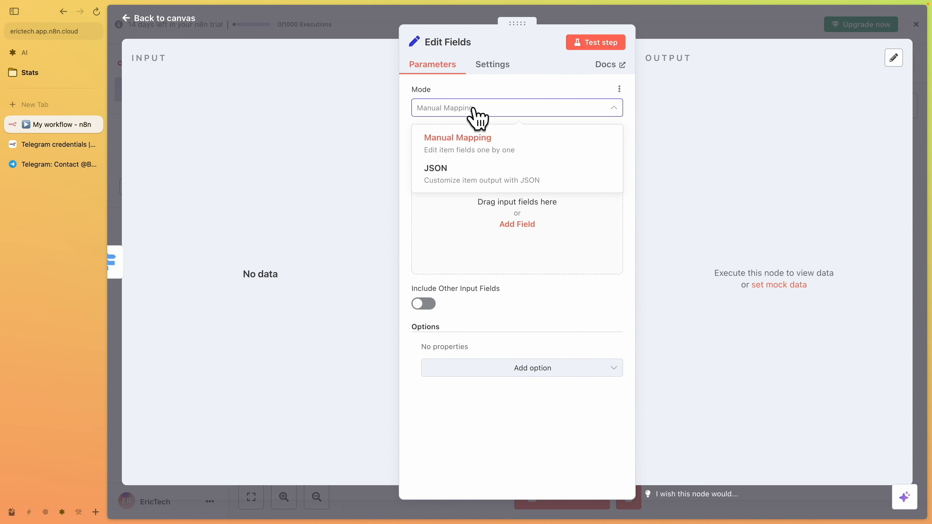
left_click(293, 33)
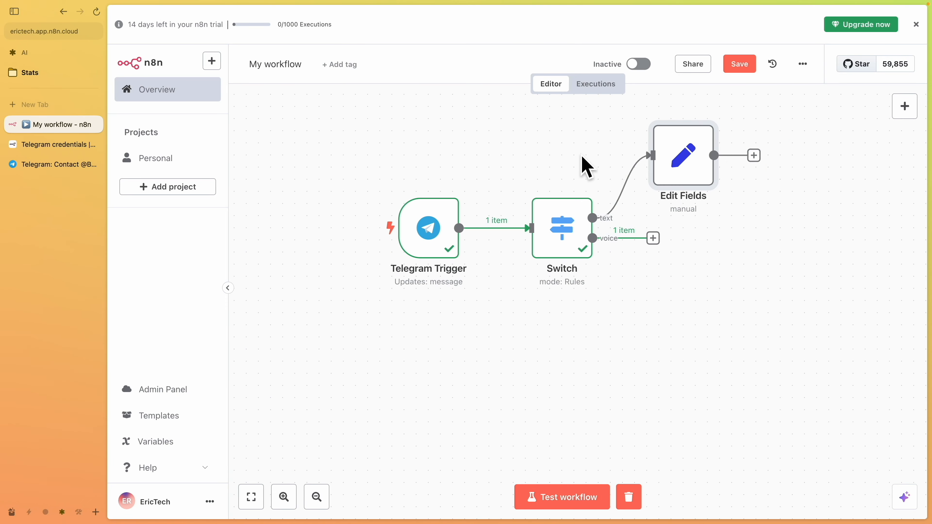
Send a "hi there" text message to the bot in Telegram and run a workflow test
mouse_move(715, 138)
left_mouse_down()
mouse_move(679, 149)
mouse_move(704, 130)
left_mouse_up()
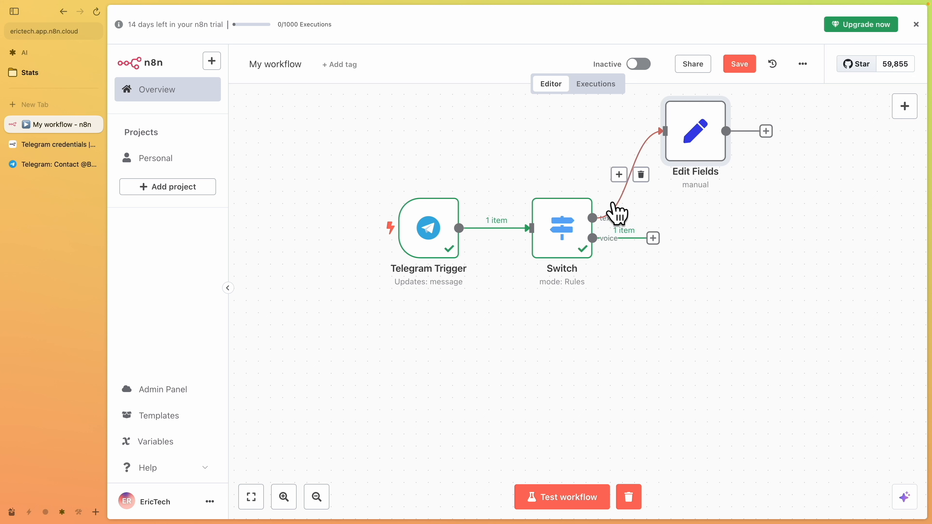
key("ctrl+Right")
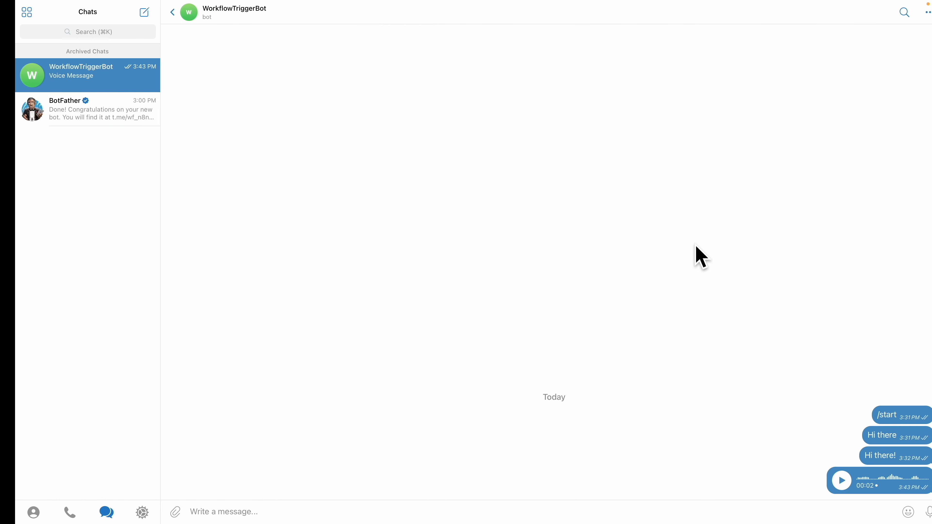
type("hi there")
key("Return")
key("ctrl+Left")
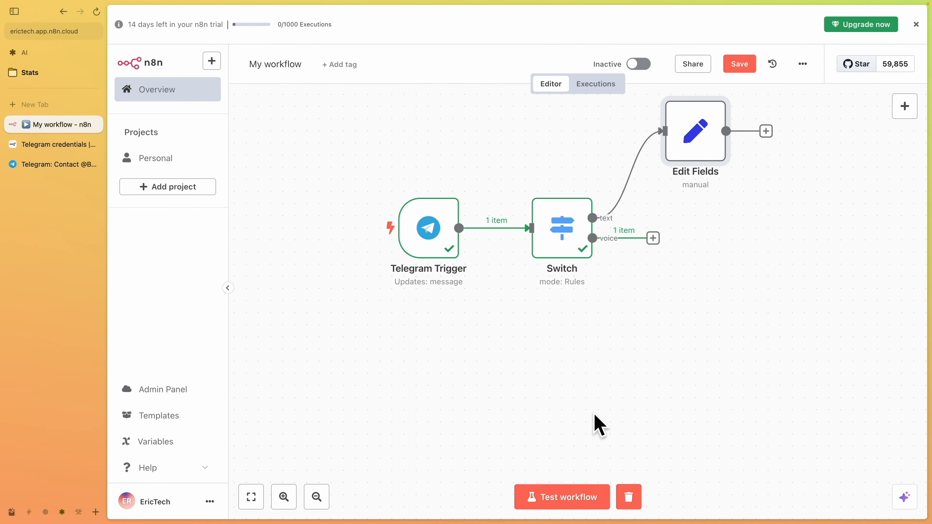
left_click(575, 503)
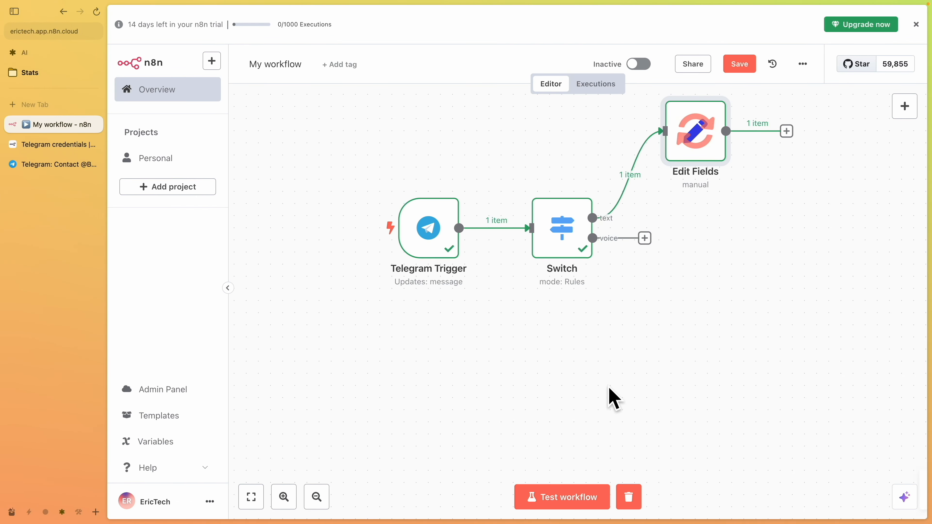
Open Edit Fields and map the Telegram Trigger's message text into a new field
double_click(699, 137)
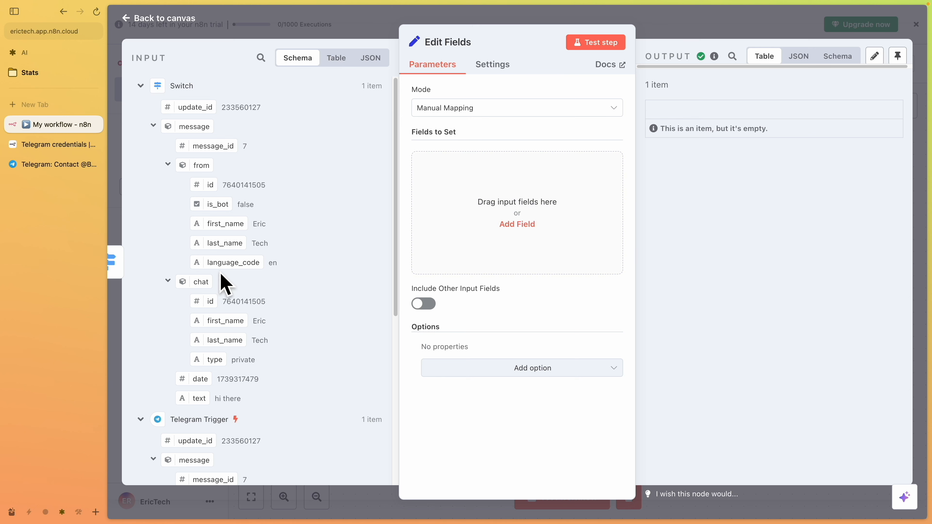
scroll(217, 280, "down", 7)
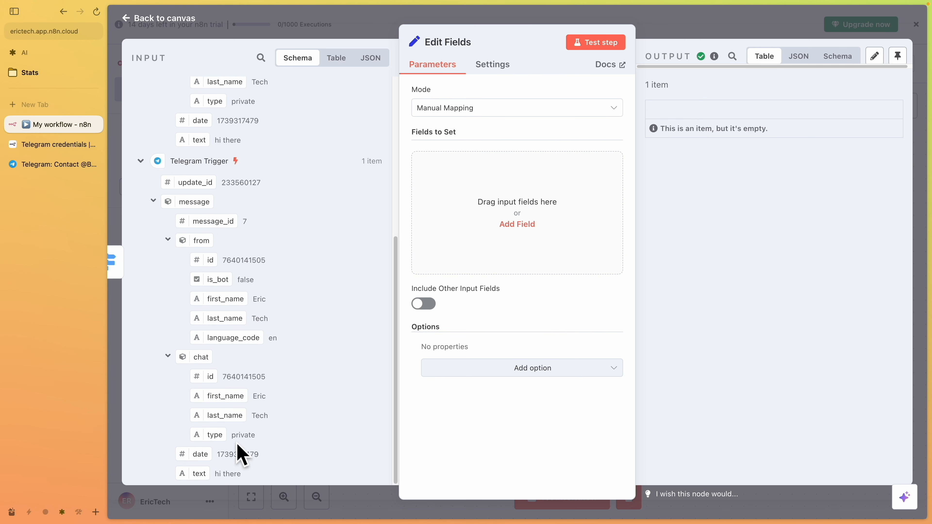
left_click_drag(198, 473, 455, 232)
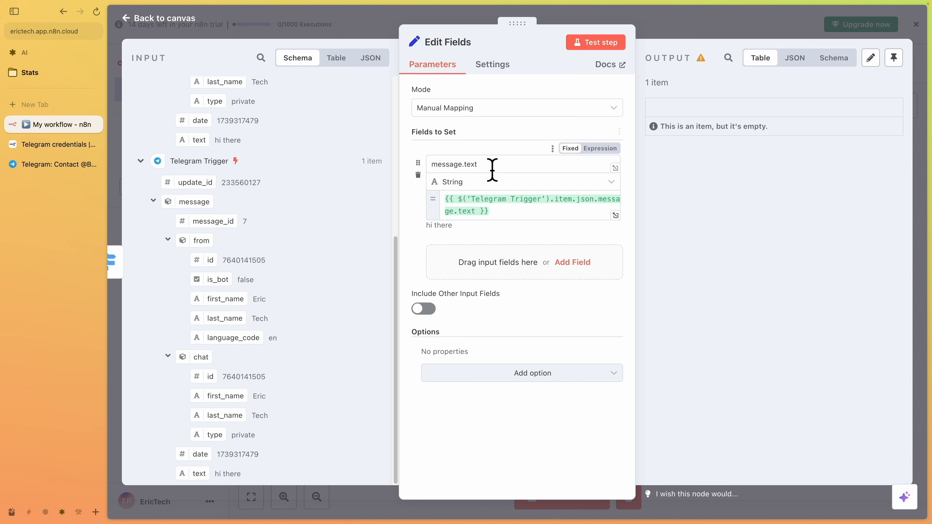
left_click_drag(493, 167, 406, 166)
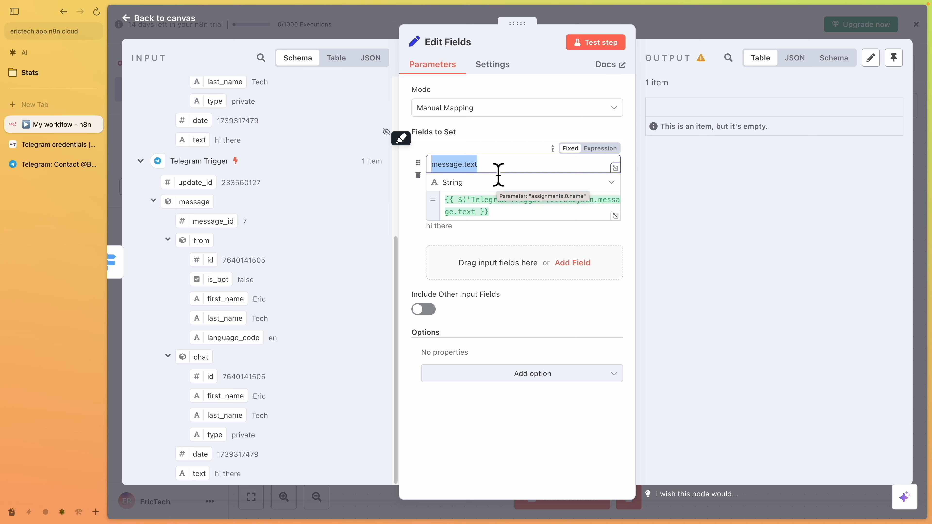
type("M")
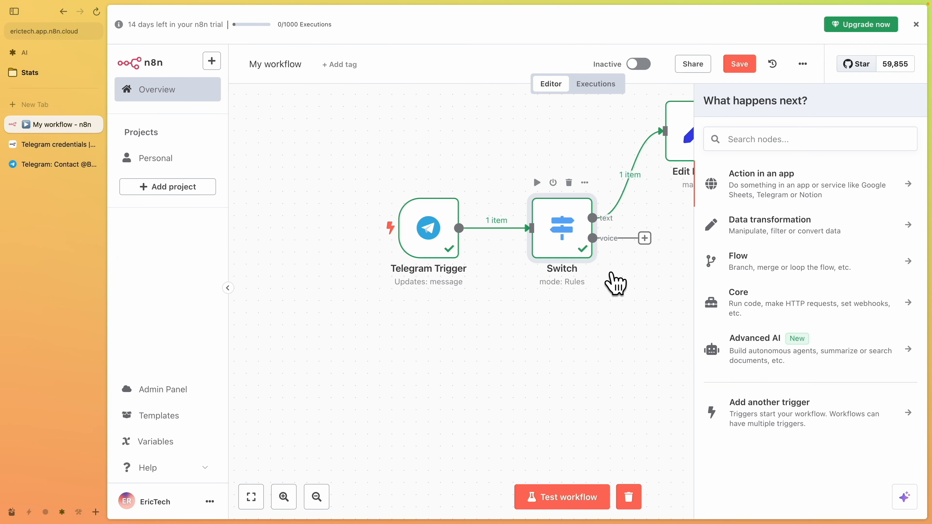
key("ctrl+shift+a")
mouse_move(596, 253)
left_mouse_down()
mouse_move(639, 251)
mouse_move(595, 213)
mouse_move(611, 252)
left_mouse_up()
key("Escape")
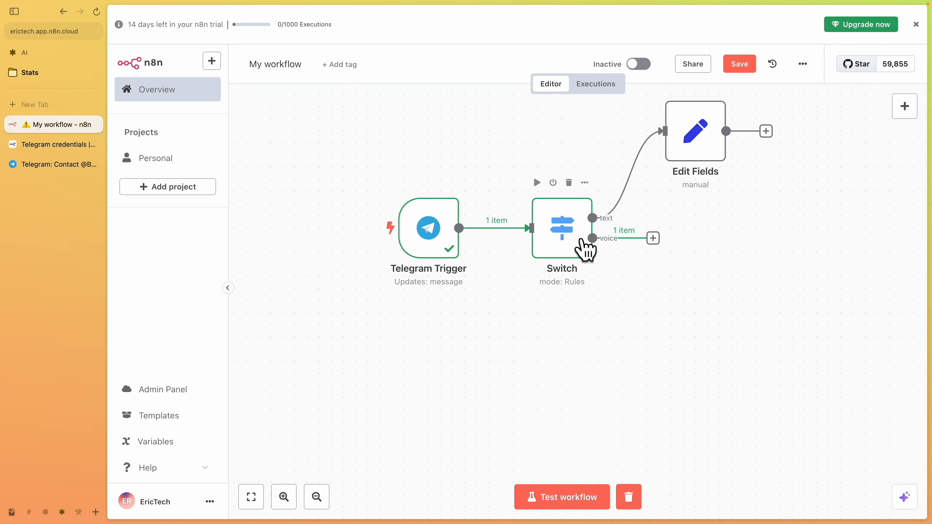
Add a Telegram "Get a file" node after the Switch's voice output
left_click(653, 238)
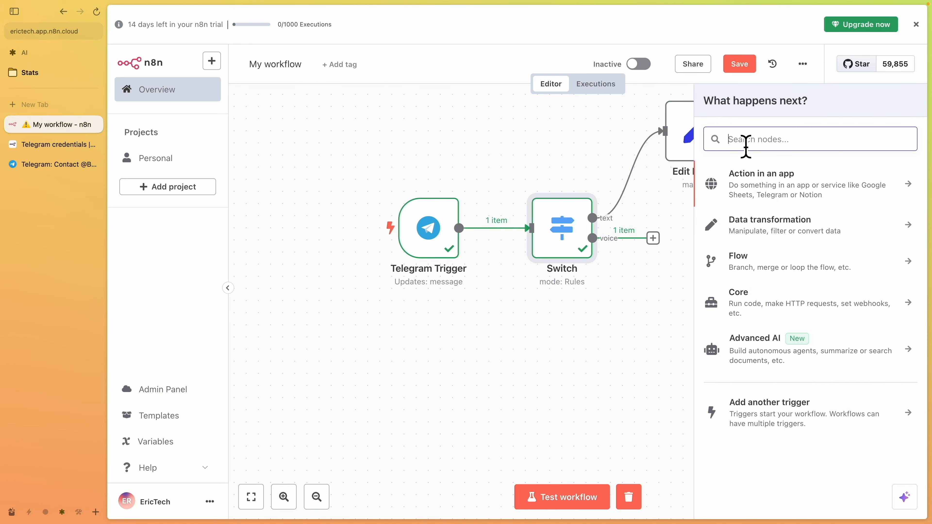
type("tele")
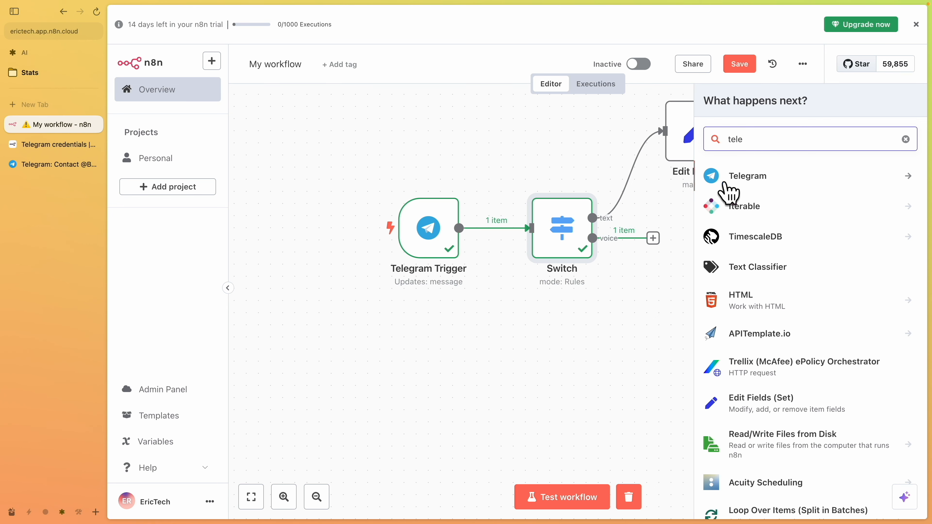
left_click(730, 183)
type("get")
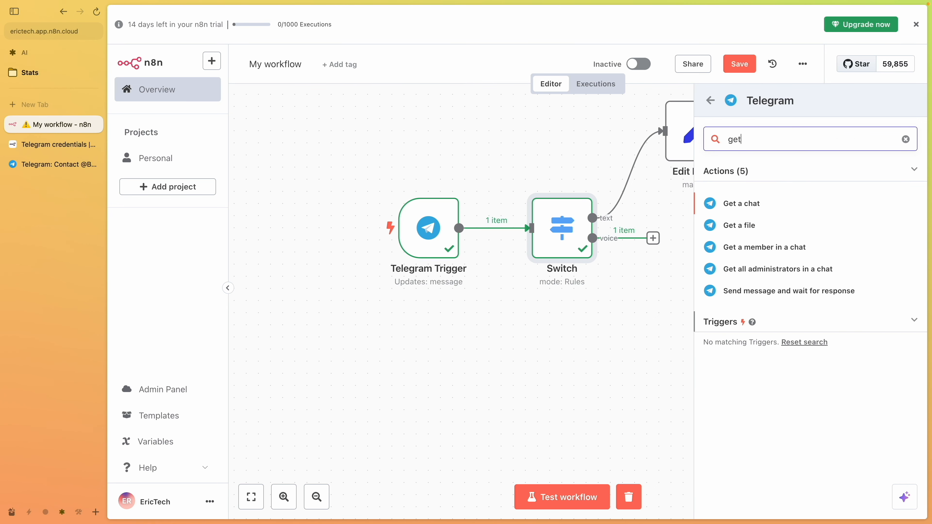
left_click(809, 225)
Map the voice message's file_id into the File ID field and test the step
scroll(302, 272, "down", 6)
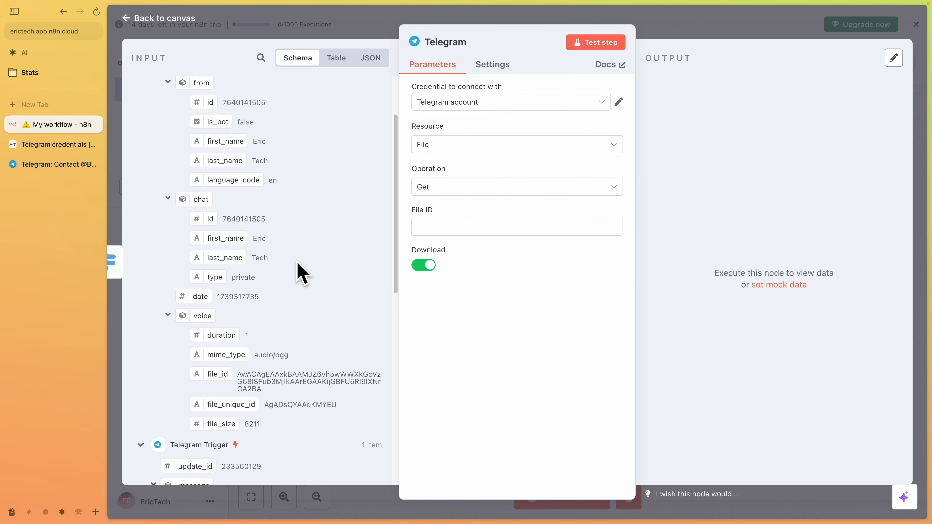
scroll(281, 321, "down", 6)
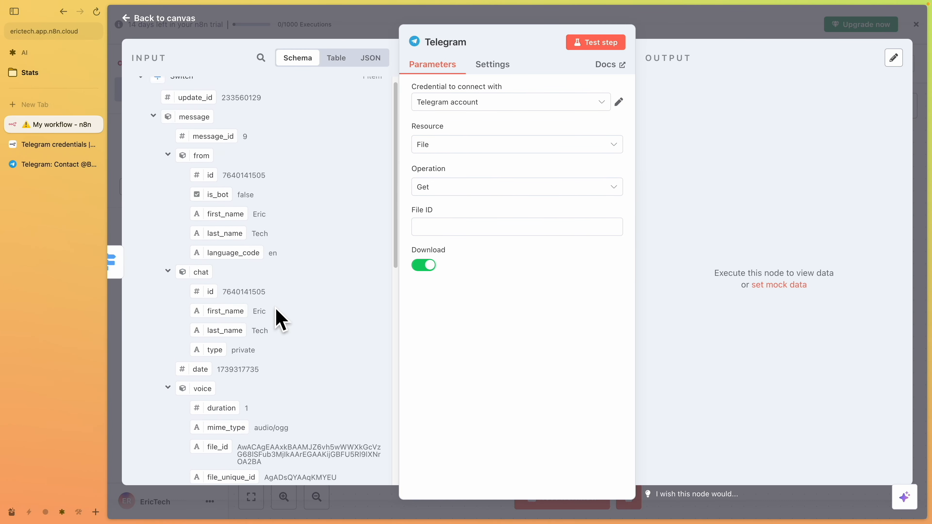
scroll(277, 306, "up", 4)
scroll(278, 307, "down", 3)
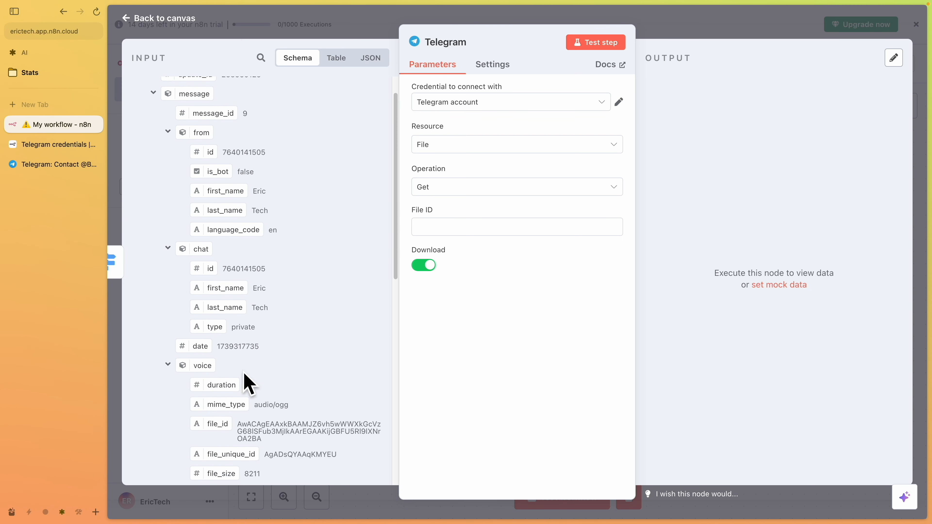
scroll(219, 312, "up", 2)
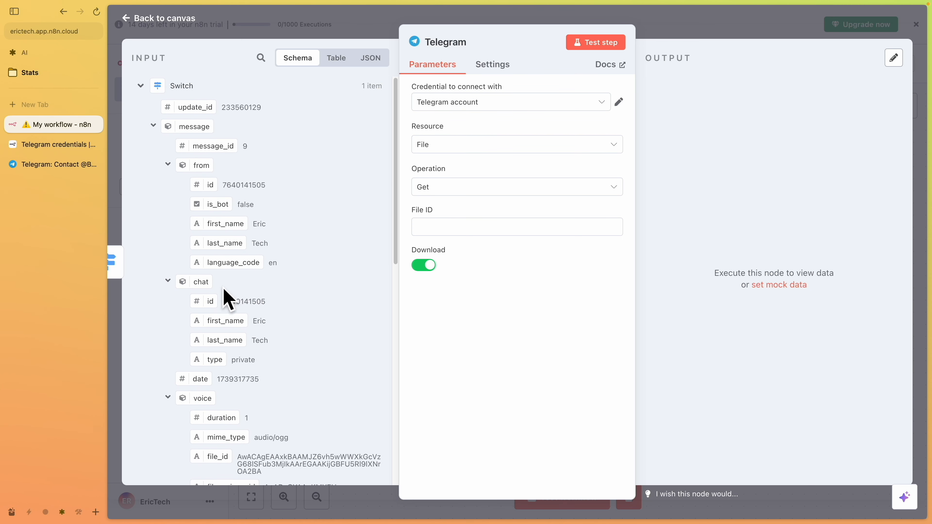
scroll(217, 429, "down", 1)
left_click_drag(217, 439, 457, 227)
left_click(595, 43)
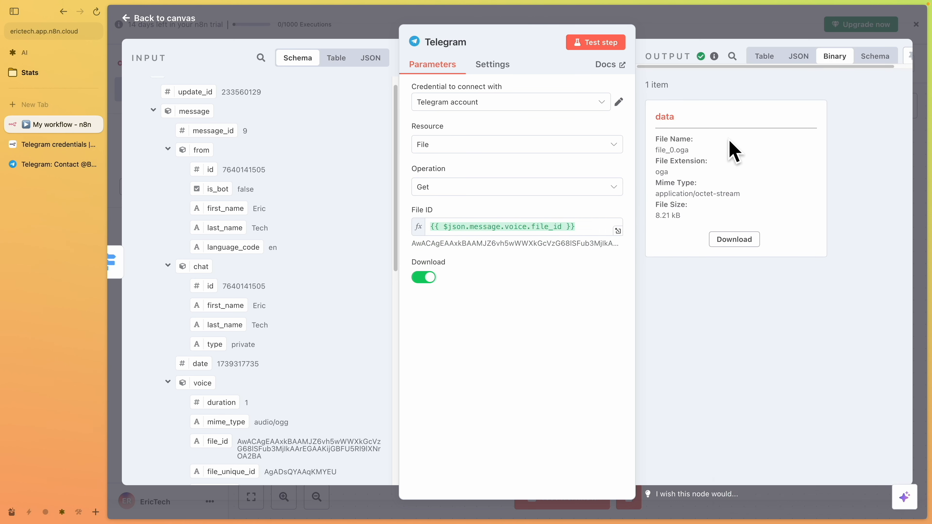
key("ctrl+a")
mouse_move(701, 92)
left_mouse_down()
mouse_move(635, 136)
mouse_move(696, 104)
left_mouse_up()
key("Escape")
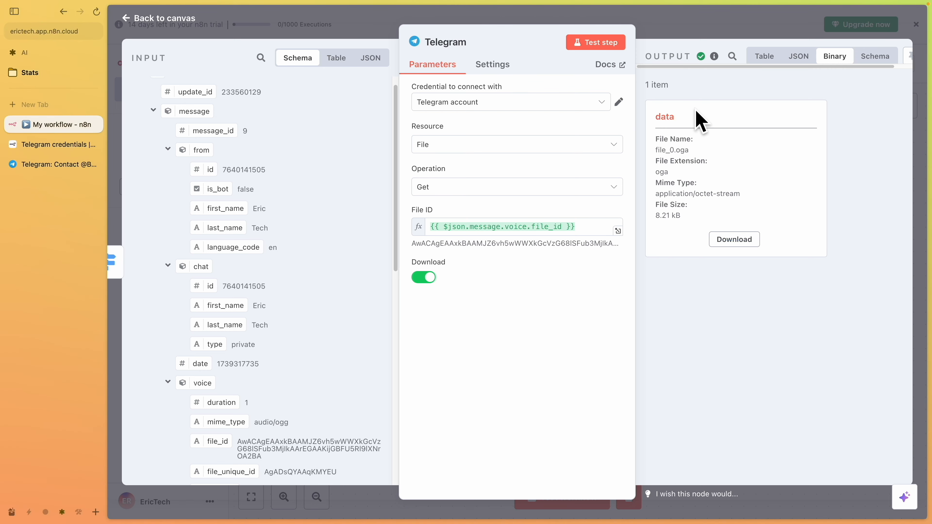
left_click(669, 32)
Add an OpenAI "Transcribe a recording" node after the Telegram file node
left_click(788, 290)
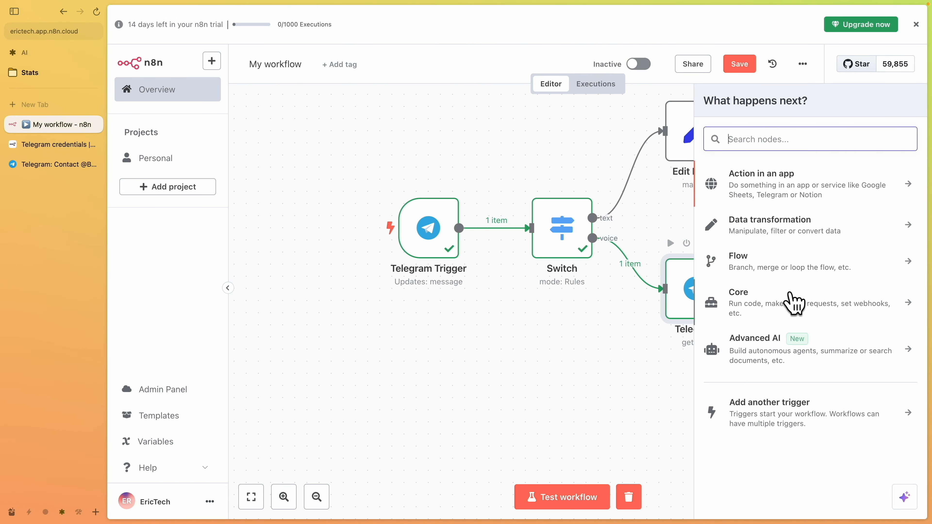
left_click_drag(590, 326, 446, 329)
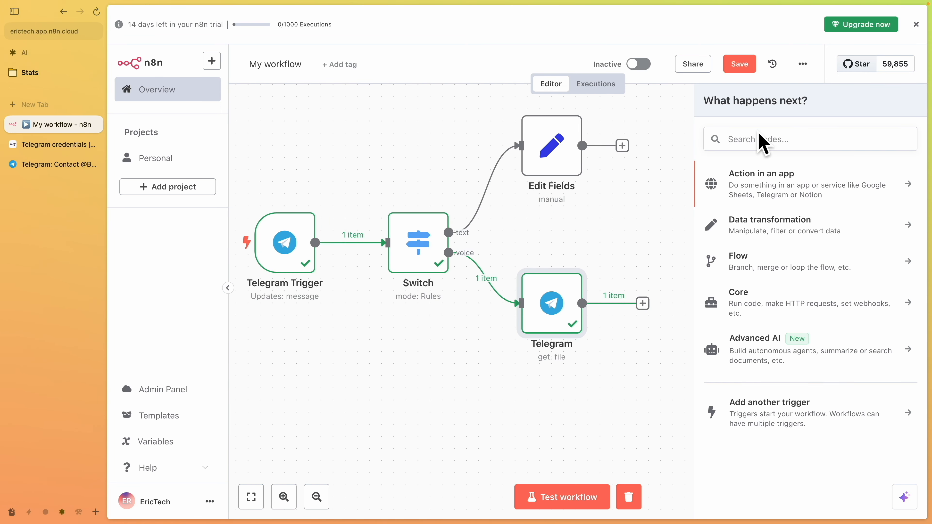
left_click(746, 145)
type("open")
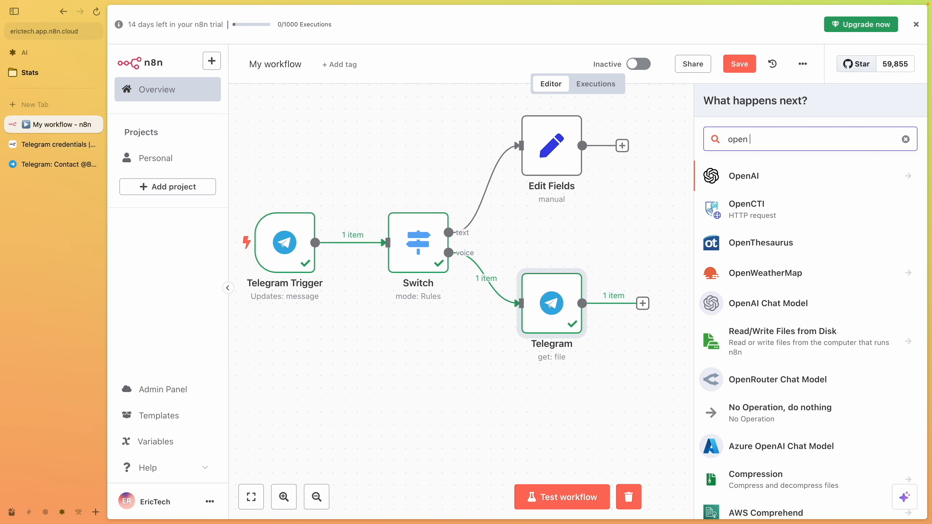
left_click(759, 180)
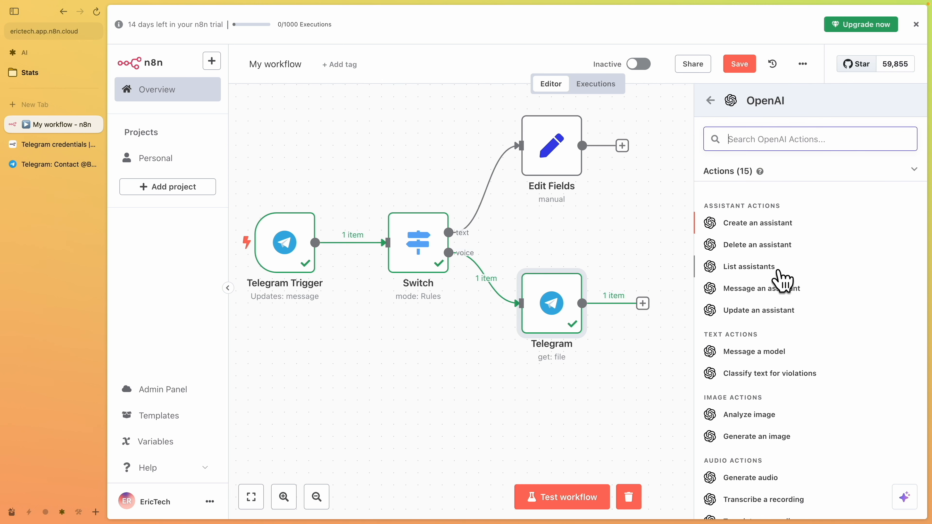
scroll(782, 305, "down", 1)
scroll(781, 302, "down", 2)
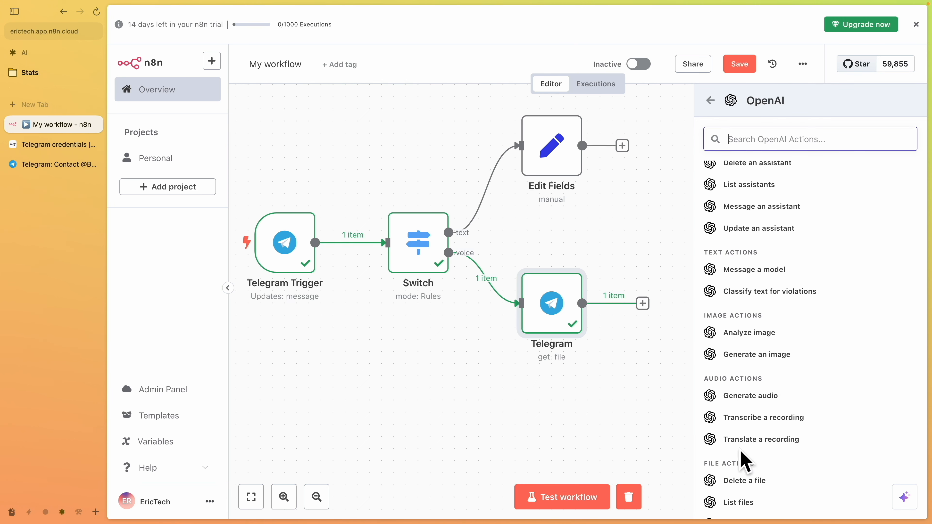
left_click(758, 419)
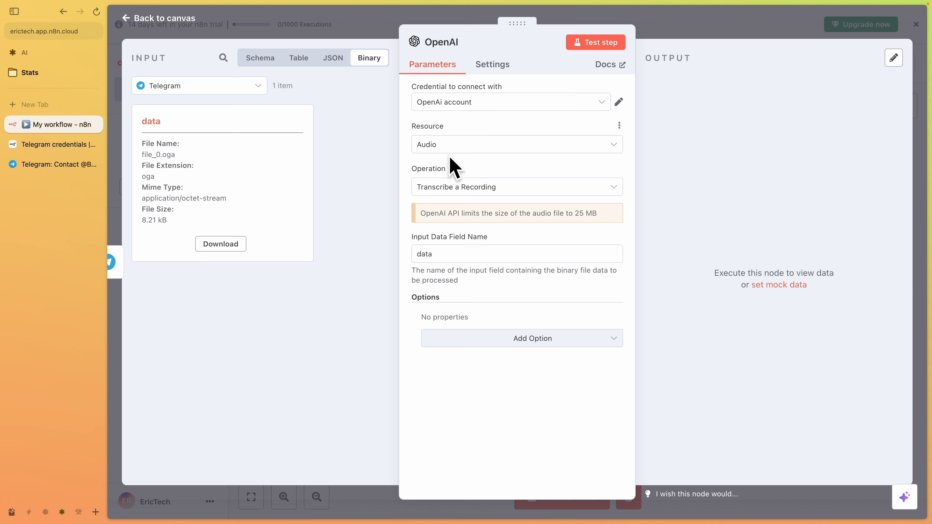
Test the OpenAI transcription step and inspect its output text
left_click_drag(192, 98, 310, 237)
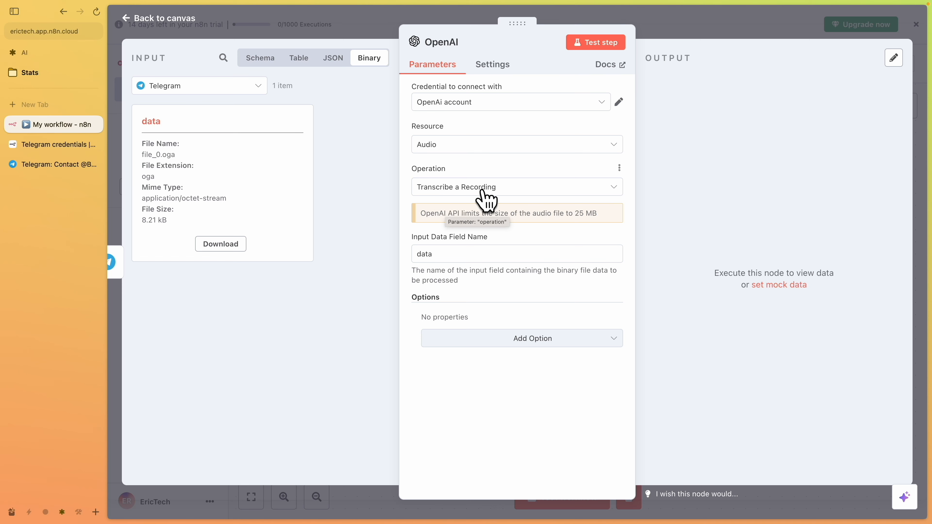
left_click(593, 48)
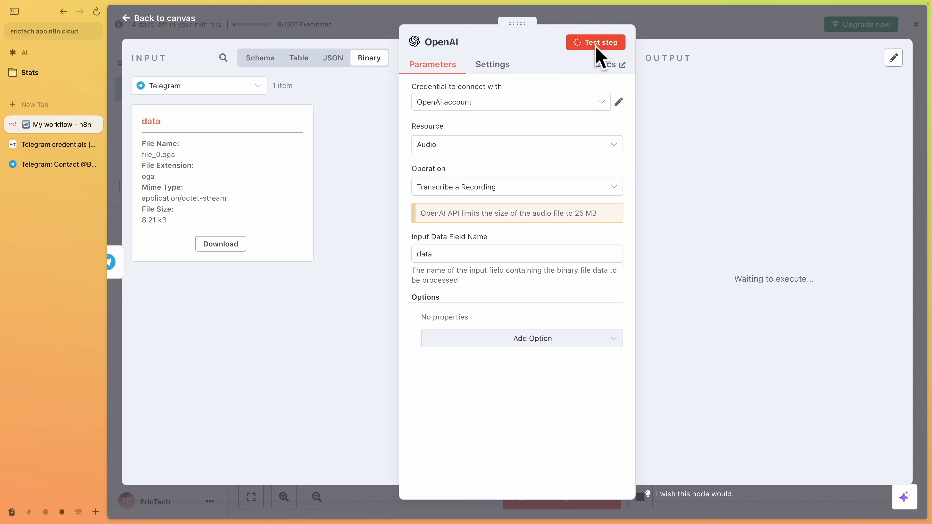
left_click_drag(730, 139, 657, 144)
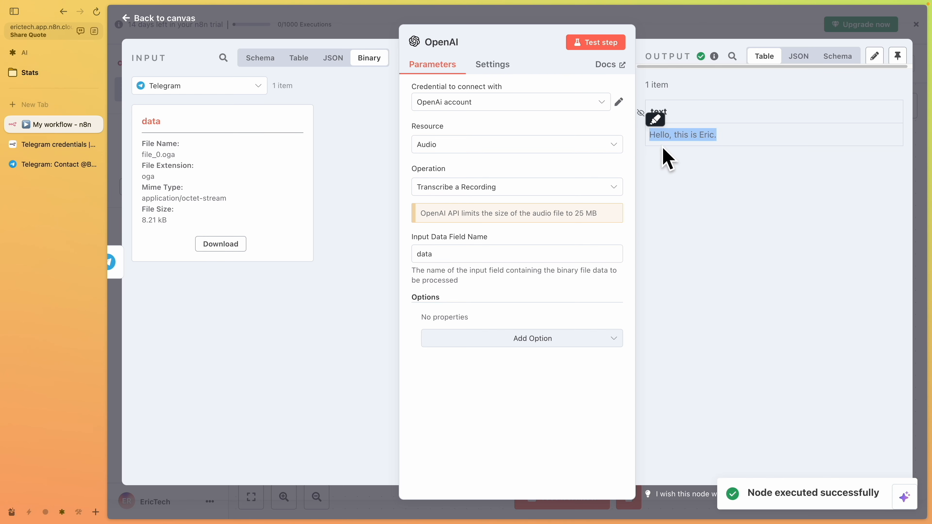
left_click(680, 36)
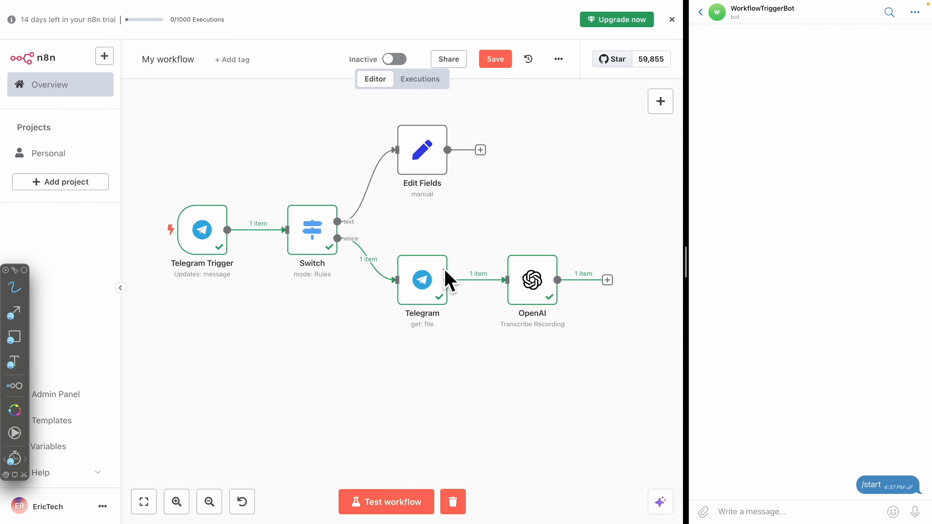
mouse_move(480, 115)
left_mouse_down()
mouse_move(576, 159)
mouse_move(329, 97)
left_mouse_up()
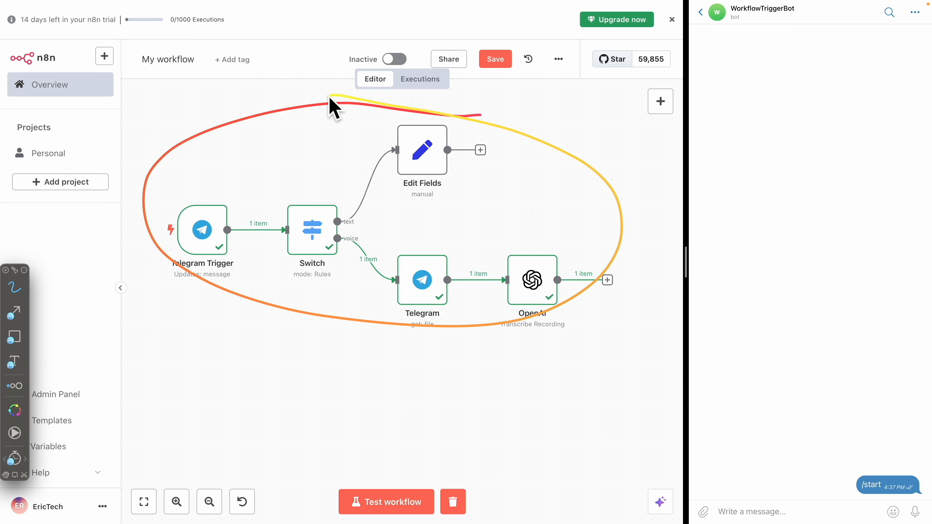
left_click_drag(166, 281, 250, 283)
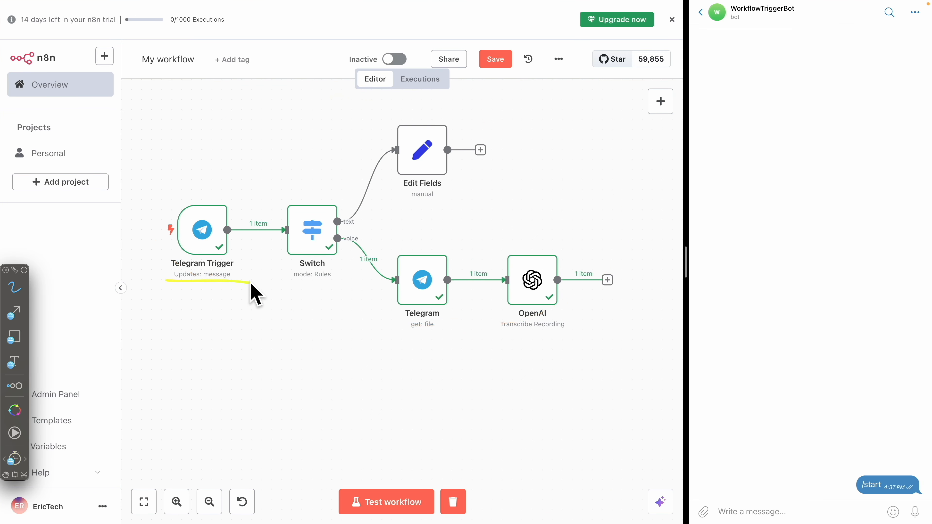
mouse_move(401, 233)
left_mouse_down()
mouse_move(431, 233)
mouse_move(379, 224)
left_mouse_up()
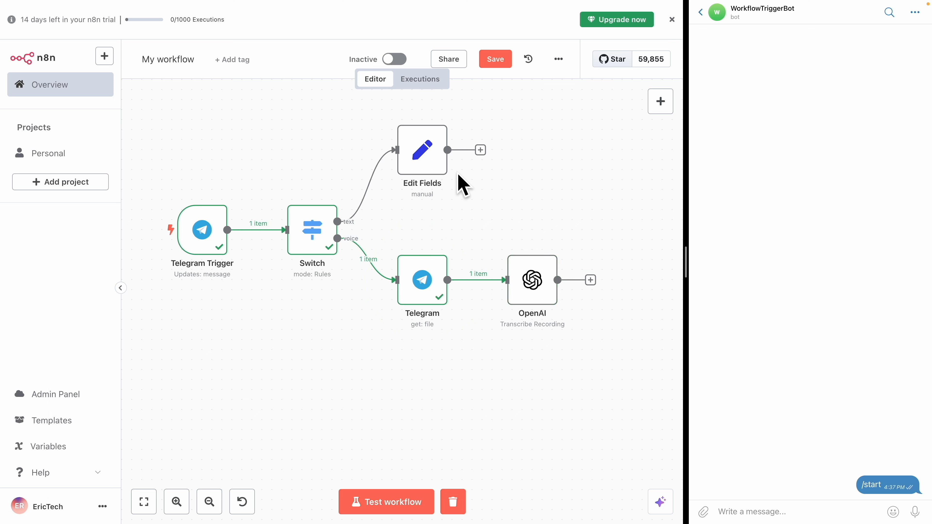
Add an AI Agent node after the Edit Fields node
left_click(480, 151)
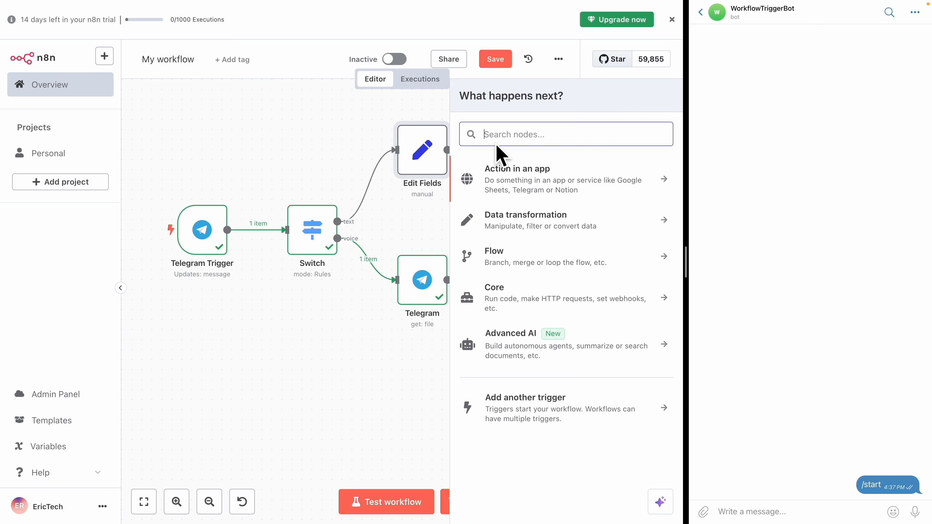
type("ai")
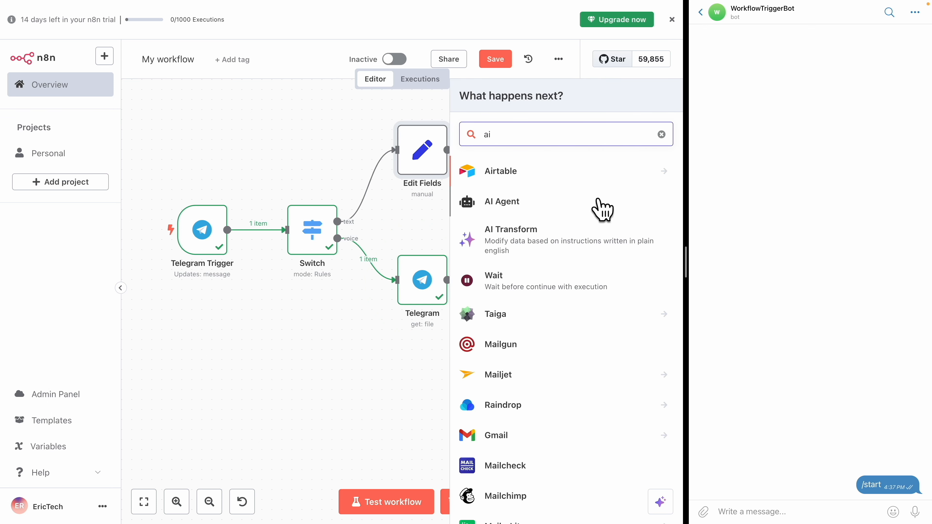
left_click(539, 212)
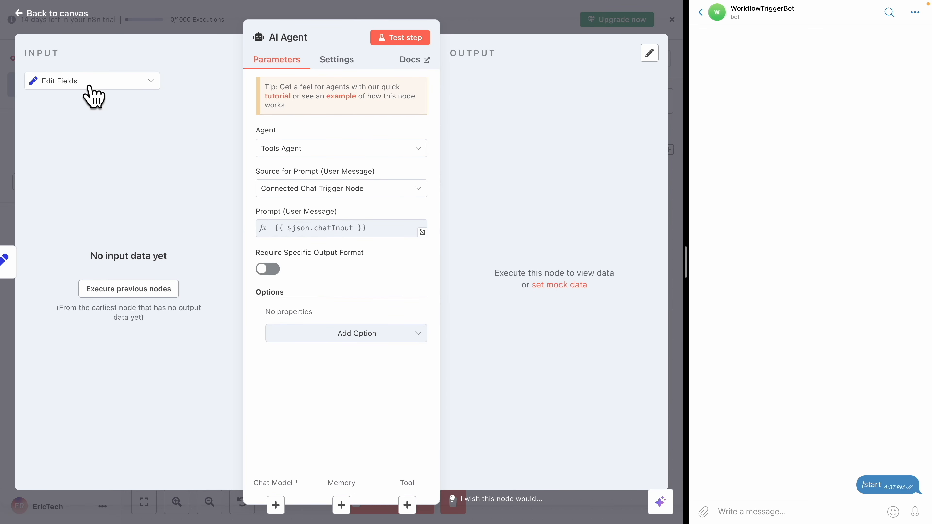
key("Escape")
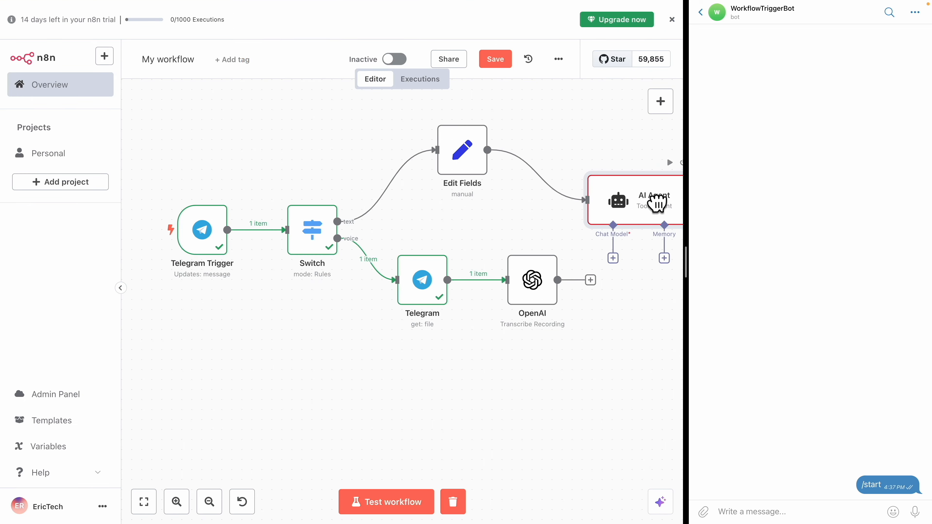
Connect the OpenAI transcription node's output to the AI Agent's input
left_click_drag(558, 280, 585, 195)
left_click_drag(533, 286, 511, 284)
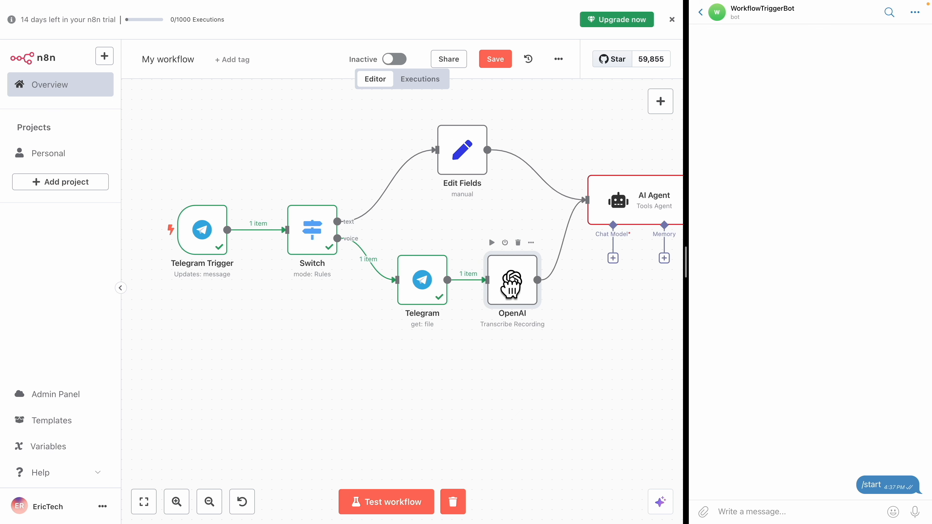
key("alt+Tab")
left_click_drag(535, 227, 500, 236)
left_click_drag(635, 179, 595, 147)
key("alt+Tab")
mouse_move(590, 332)
left_mouse_down()
mouse_move(458, 305)
mouse_move(454, 354)
left_mouse_up()
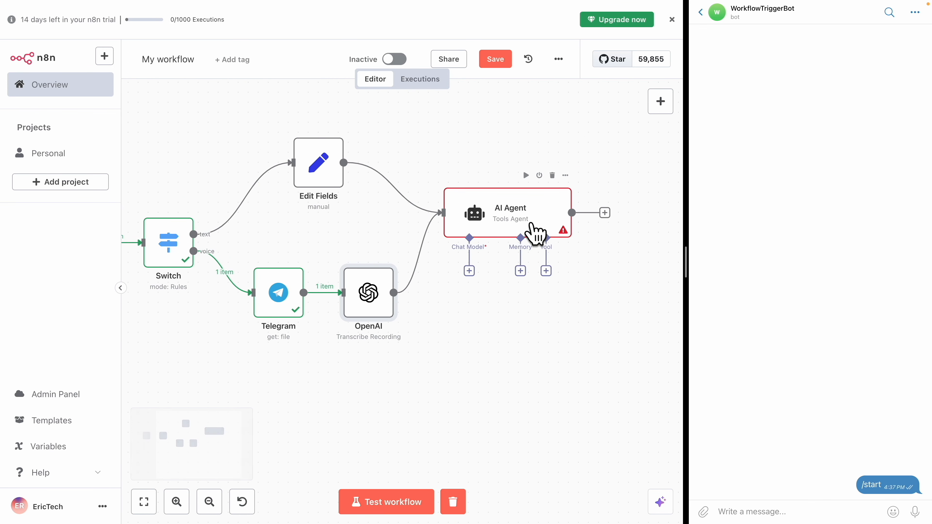
key("alt+Tab")
left_click_drag(455, 252, 540, 255)
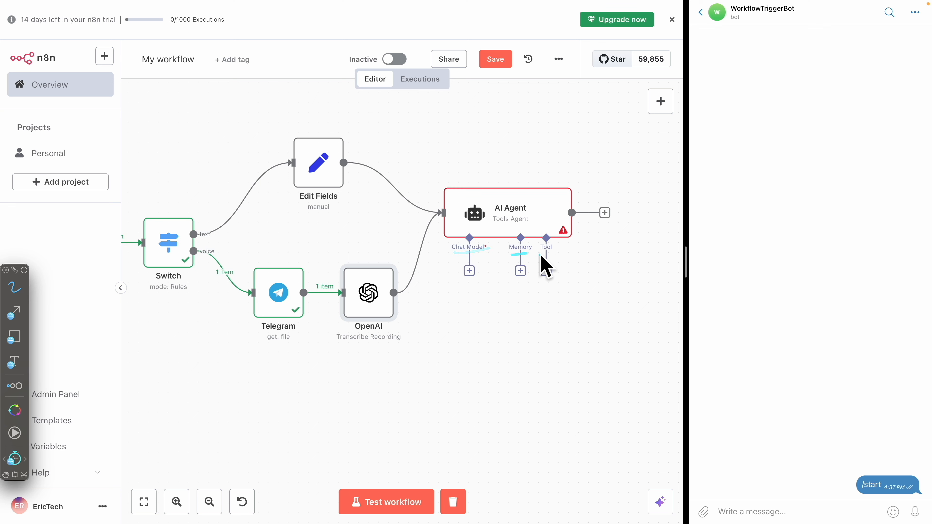
mouse_move(459, 254)
left_mouse_down()
mouse_move(488, 253)
mouse_move(485, 235)
mouse_move(448, 251)
left_mouse_up()
key("Escape")
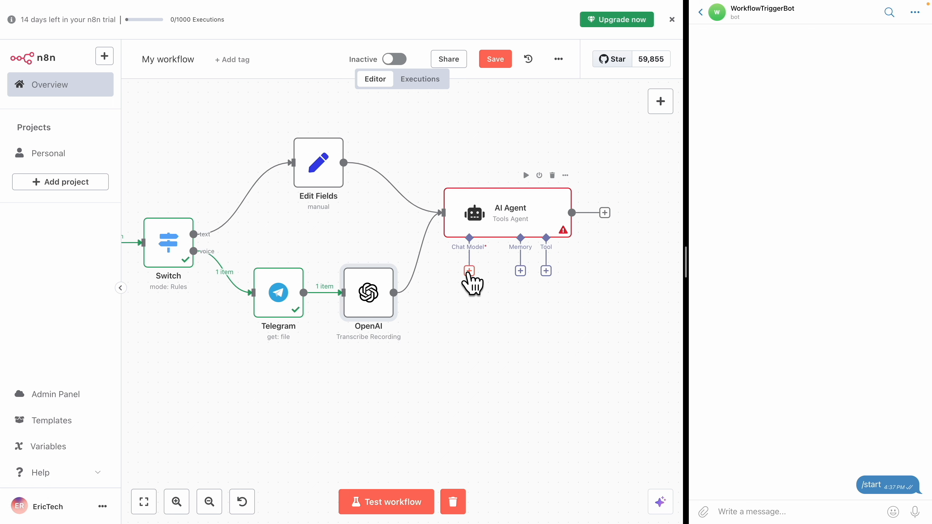
Attach an OpenAI Chat Model using gpt-4o-mini as the AI Agent's chat model
left_click(469, 271)
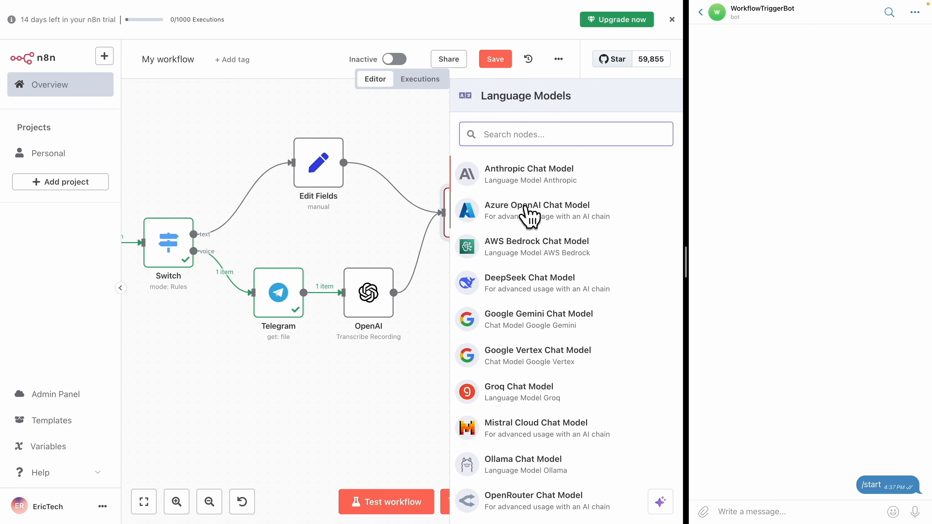
scroll(528, 371, "down", 2)
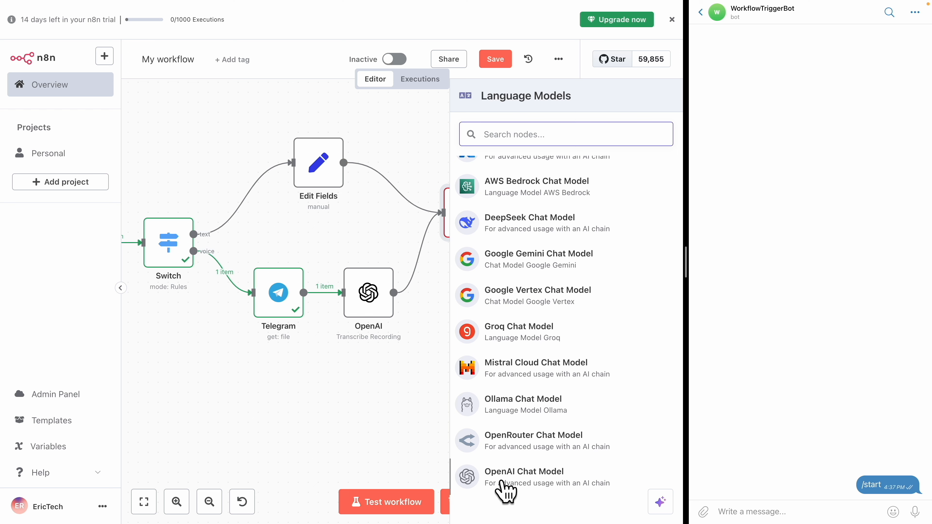
left_click(512, 488)
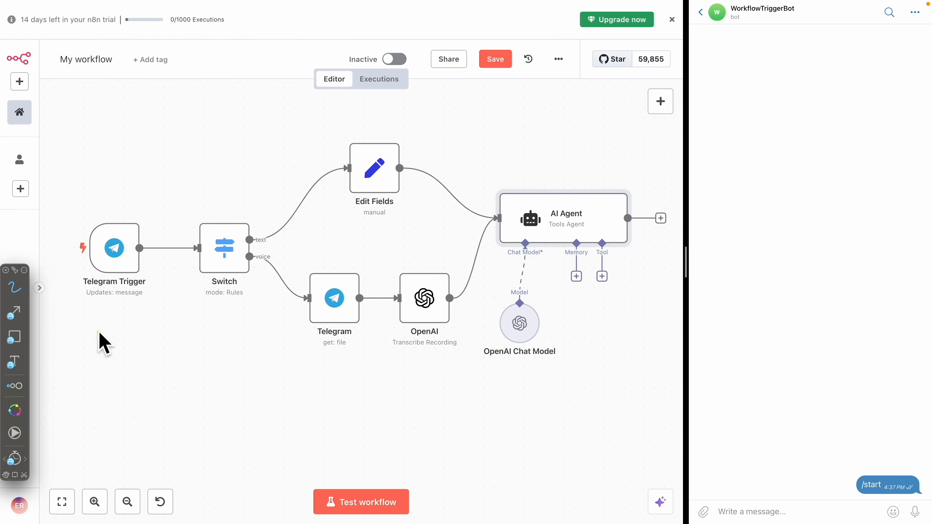
mouse_move(84, 327)
left_mouse_down()
mouse_move(529, 142)
mouse_move(157, 336)
left_mouse_up()
left_click_drag(506, 246, 540, 245)
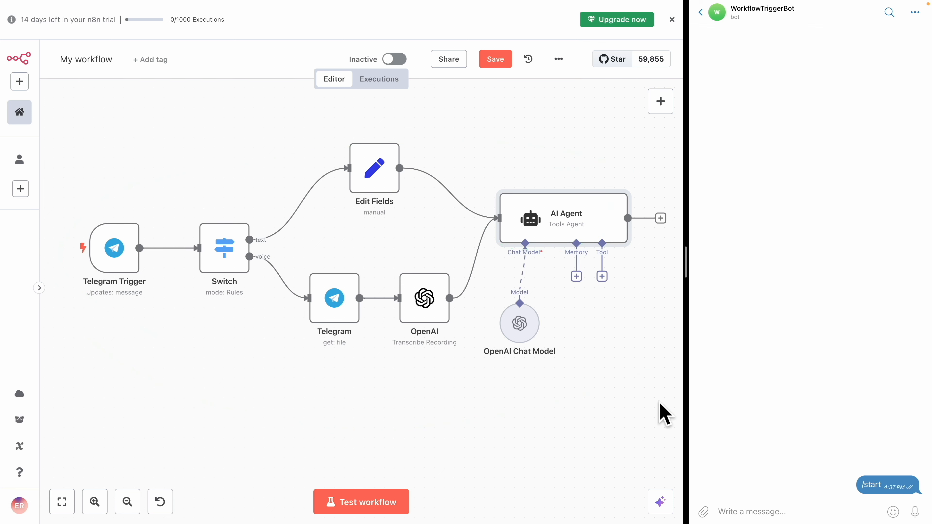
Test the workflow by sending "what is 1+1" to the Telegram bot
left_click(357, 499)
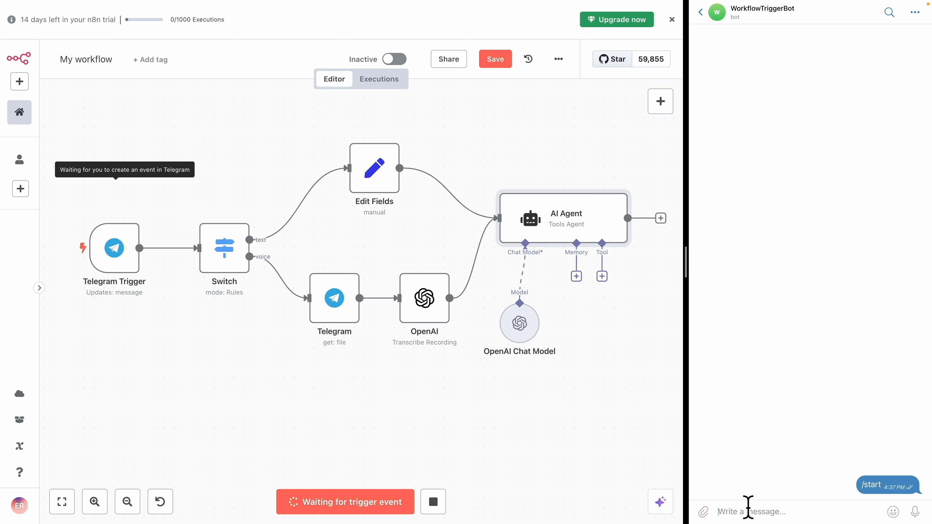
type("what is 1+1")
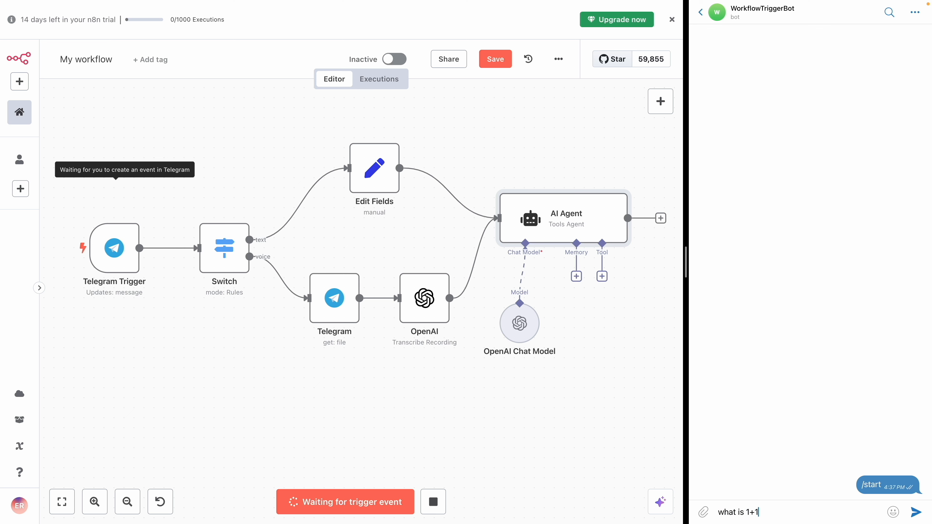
key("Return")
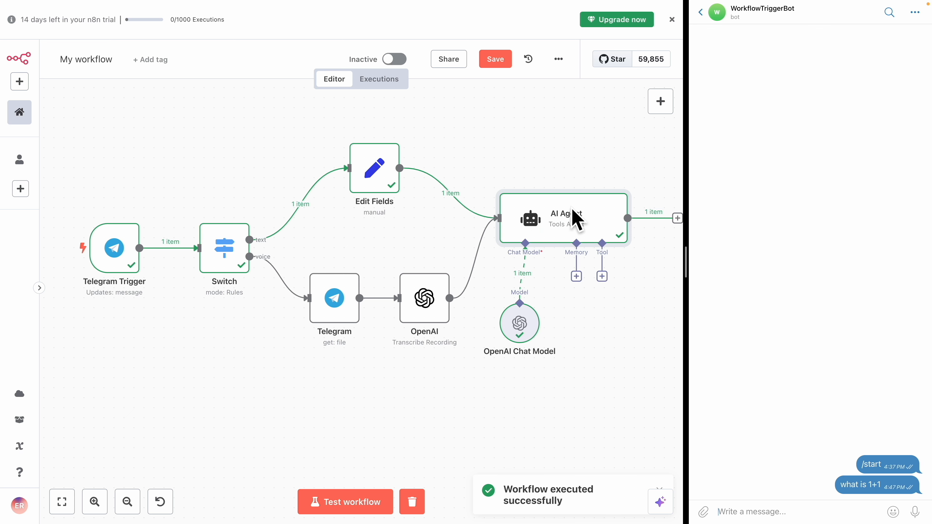
Open the AI Agent, review its answer, and set its prompt text to the Edit Fields MessageText value
key("alt+Tab")
mouse_move(561, 179)
left_mouse_down()
mouse_move(583, 181)
mouse_move(538, 190)
left_mouse_up()
left_click_drag(531, 289, 526, 294)
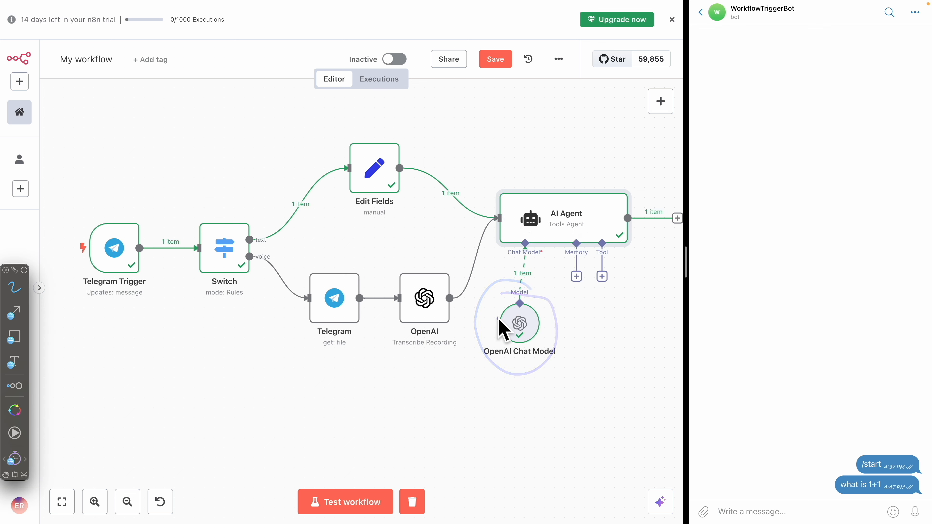
key("alt+Tab")
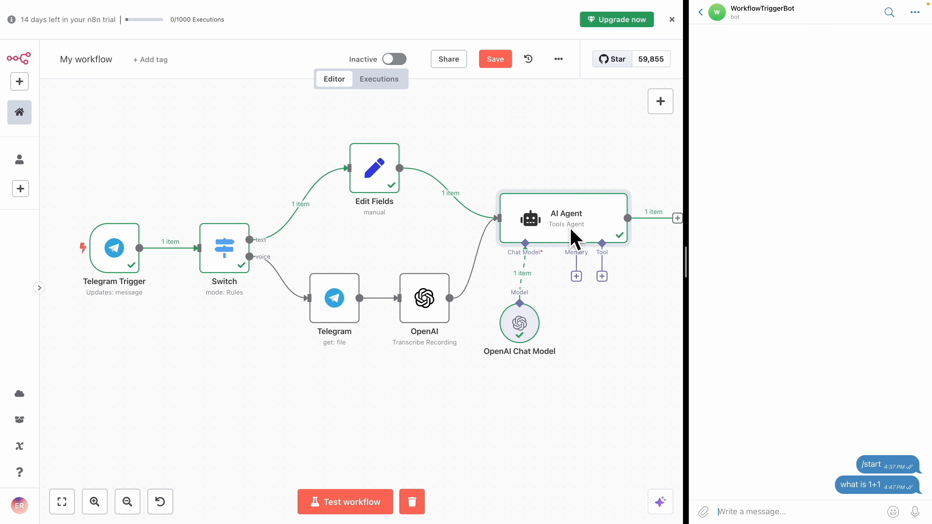
mouse_move(562, 232)
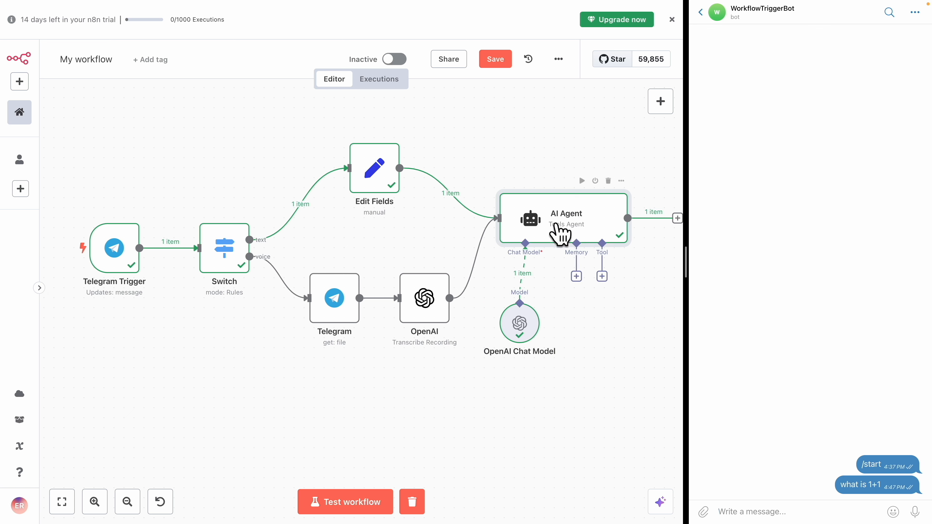
double_click(550, 233)
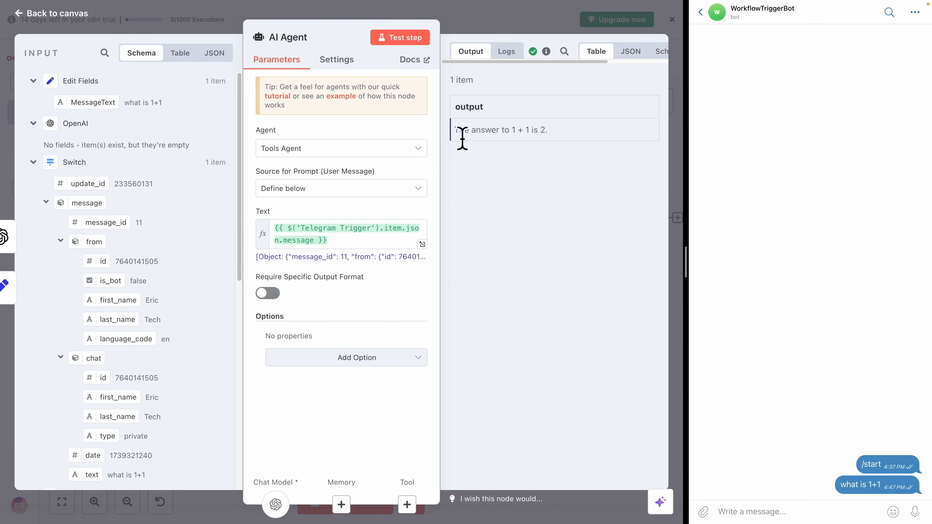
left_click_drag(455, 130, 555, 139)
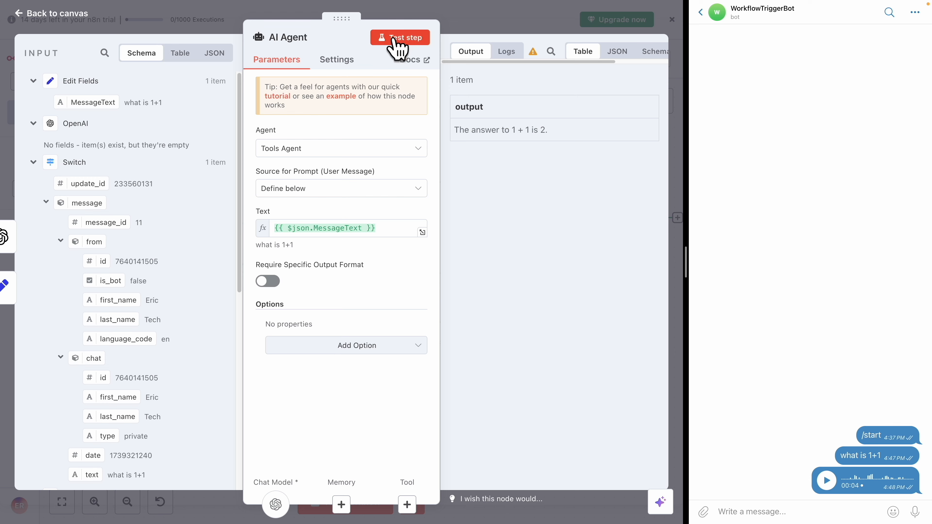
left_click(385, 42)
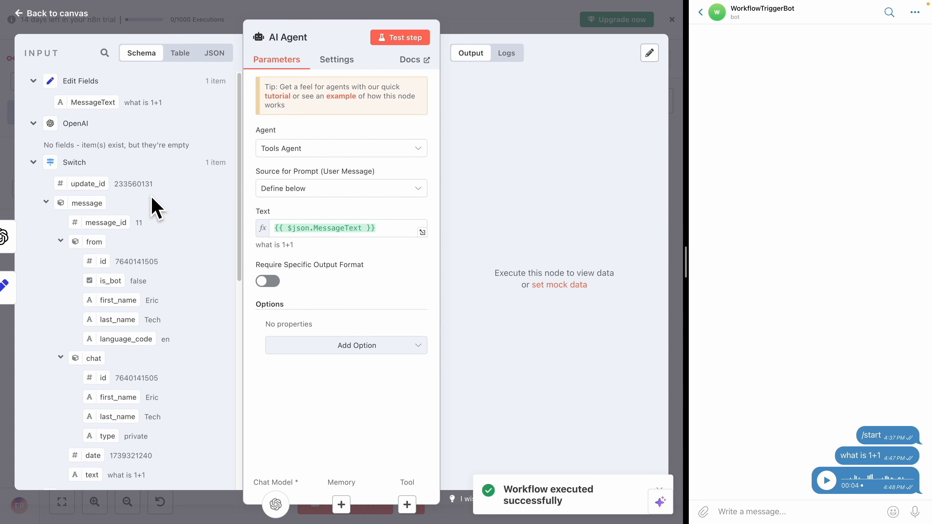
left_click(443, 15)
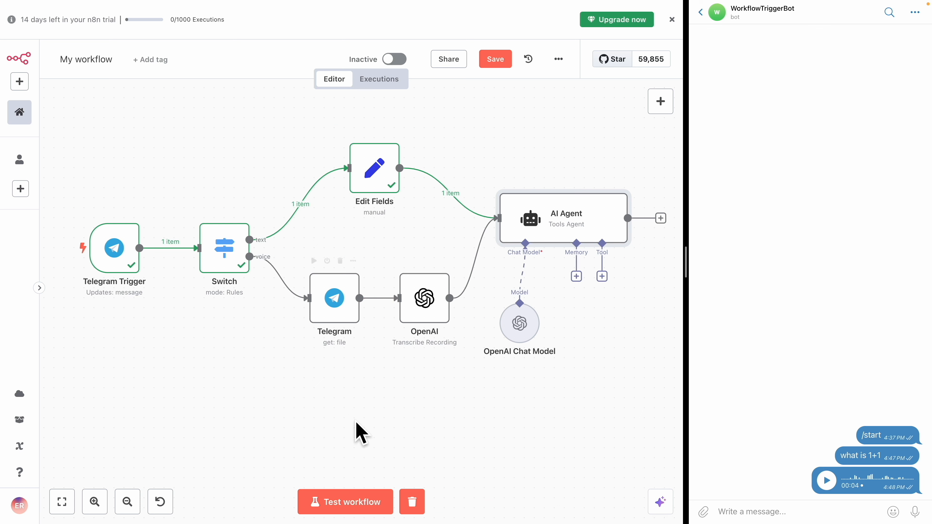
Clear the previous execution data and run the workflow test again with a voice message
left_click(412, 501)
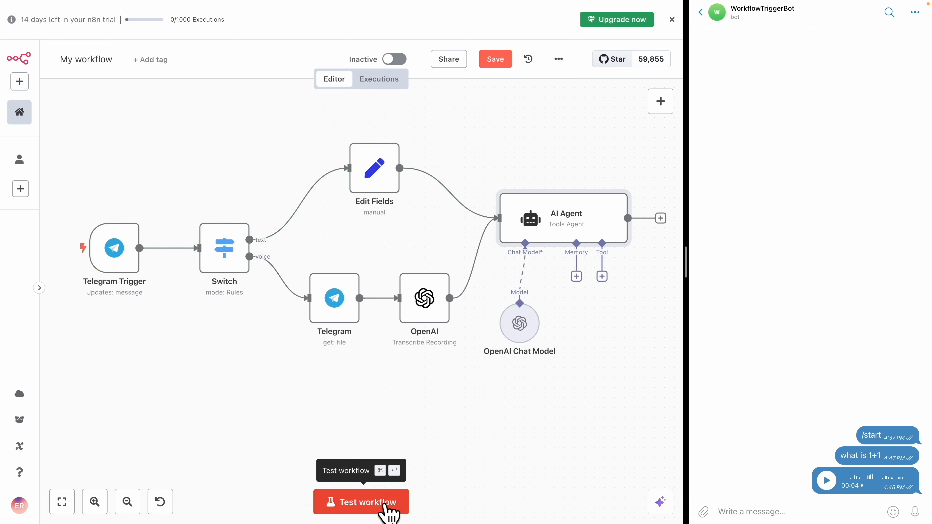
left_click(388, 504)
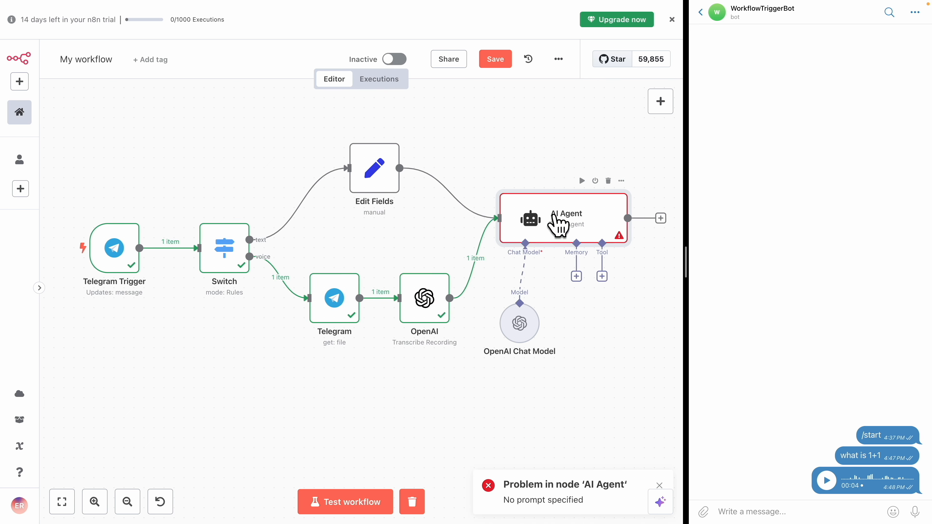
Change the AI Agent's prompt to {{ $json.MessageText ? $json.MessageText : $json.text }} to accept transcribed voice text
double_click(557, 224)
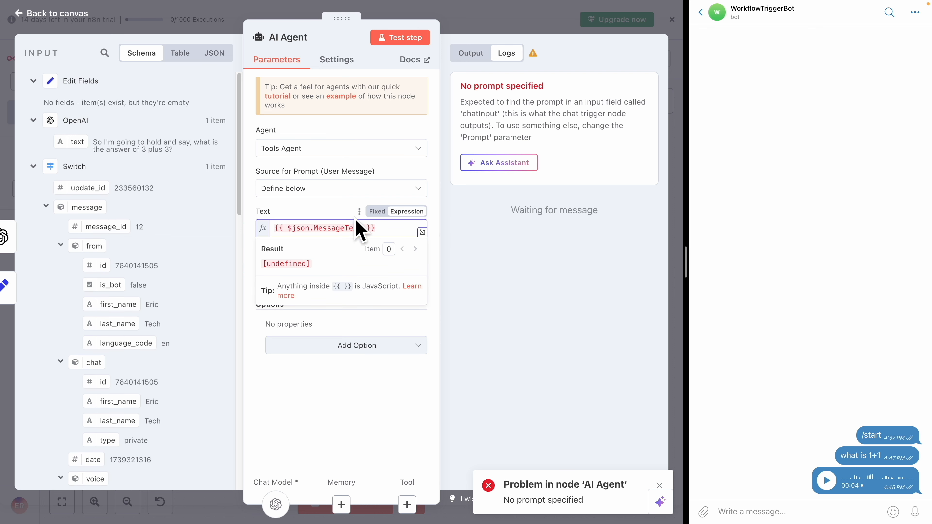
type("?")
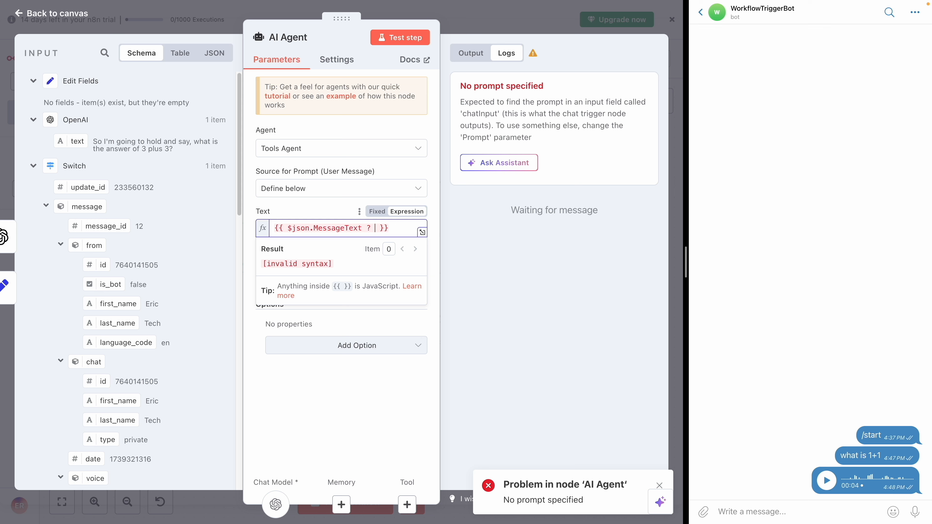
type(" $json.m")
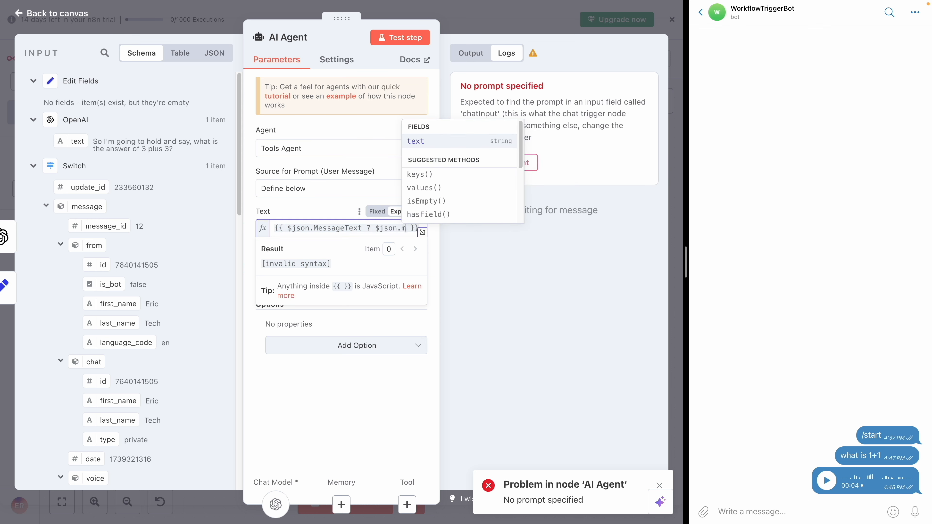
key("BackSpace")
type("Me")
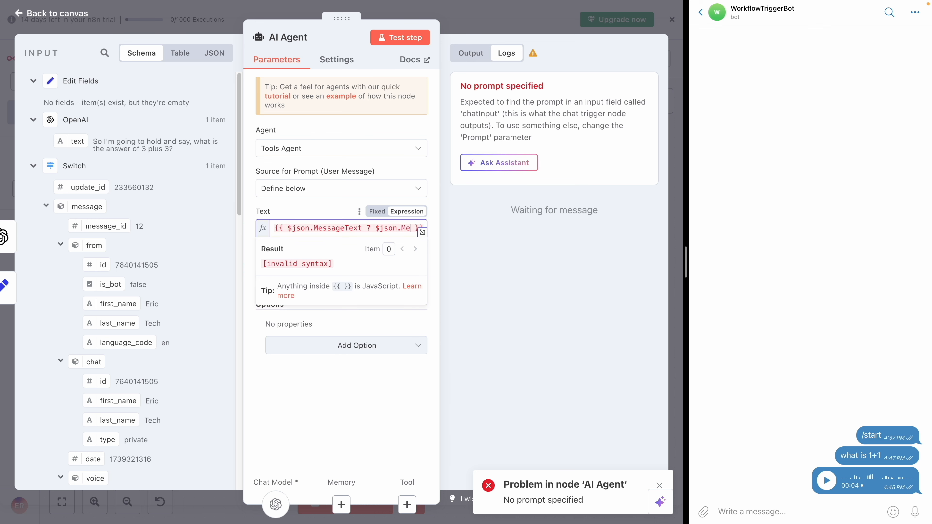
type("ssa")
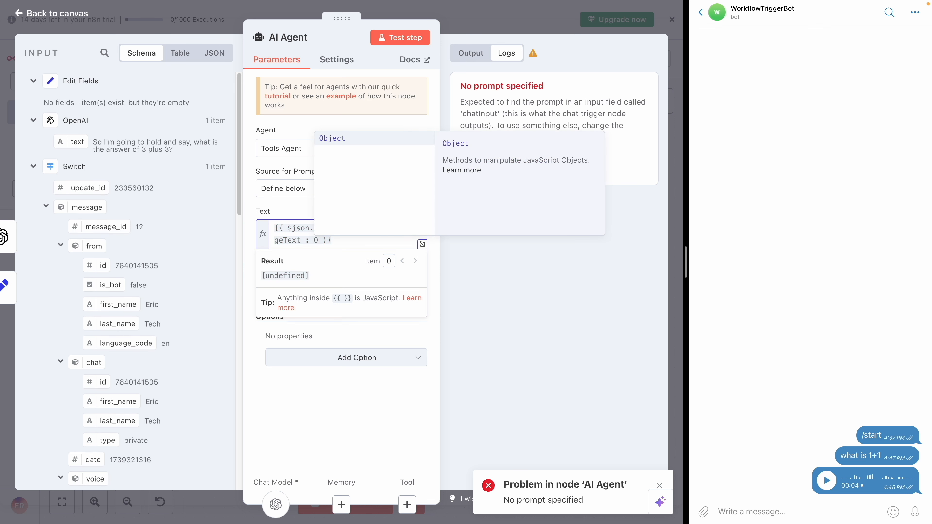
key("Return")
key("BackSpace")
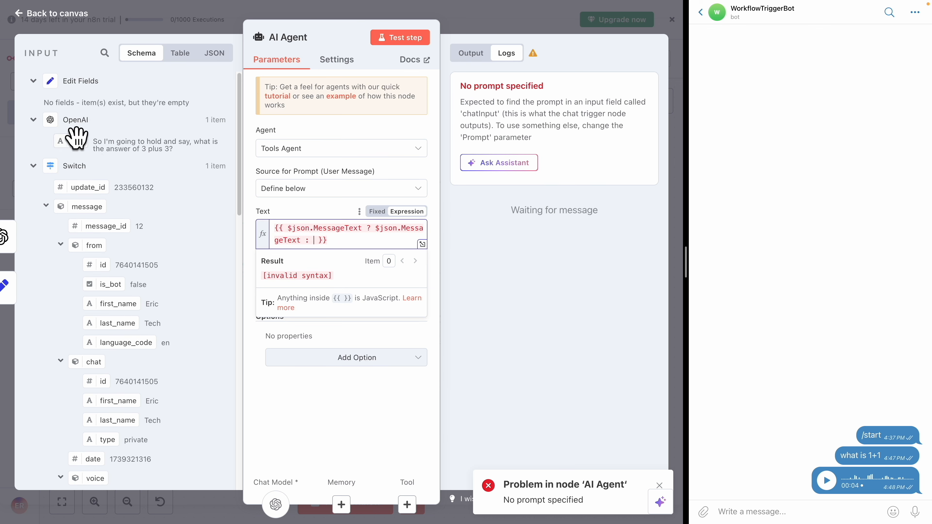
left_click_drag(77, 141, 314, 242)
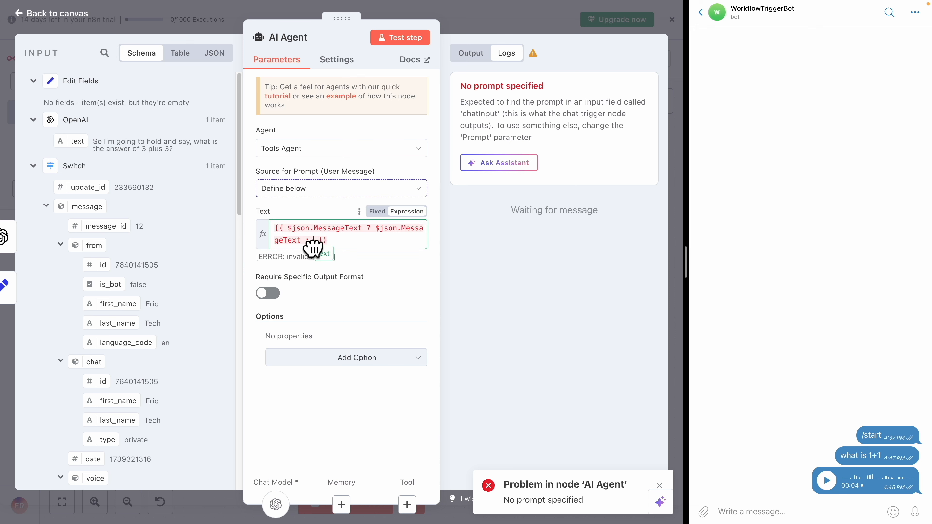
left_click(383, 248)
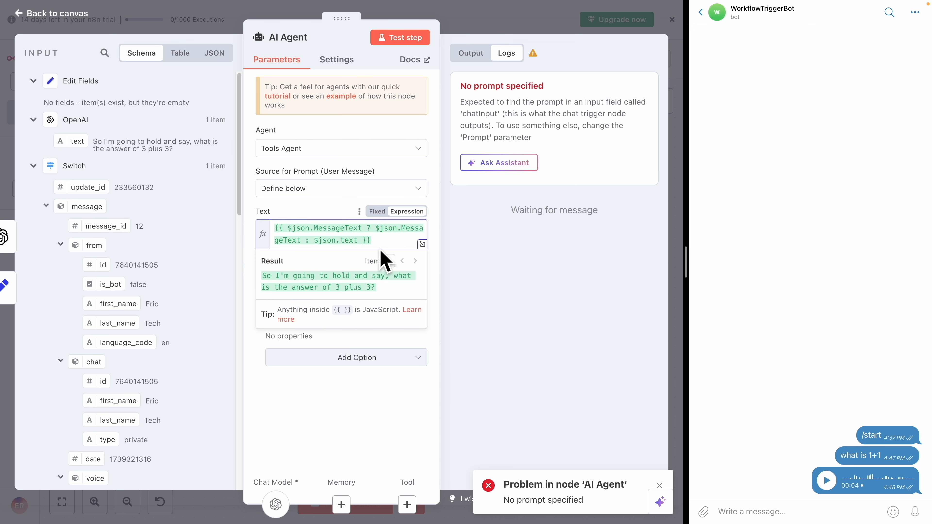
left_click(329, 415)
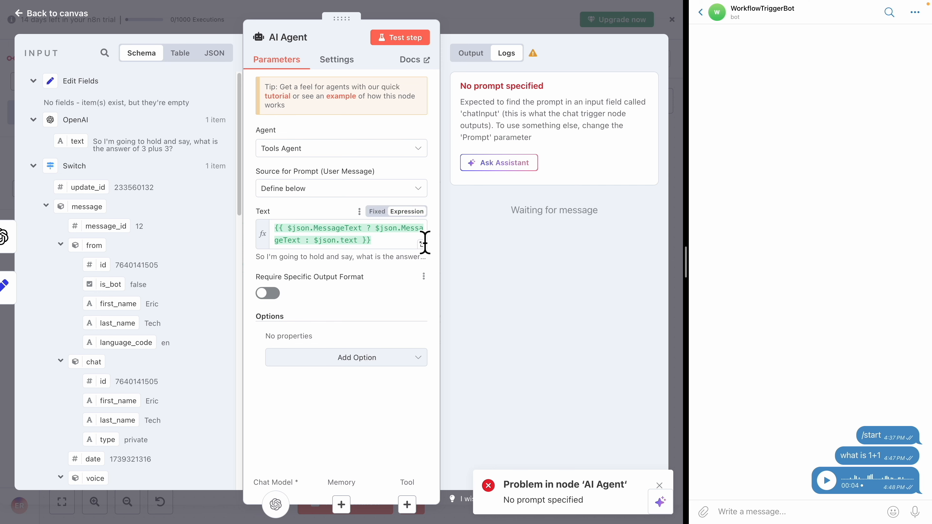
left_click(487, 17)
left_click_drag(557, 139, 520, 133)
scroll(495, 138, "right", 3)
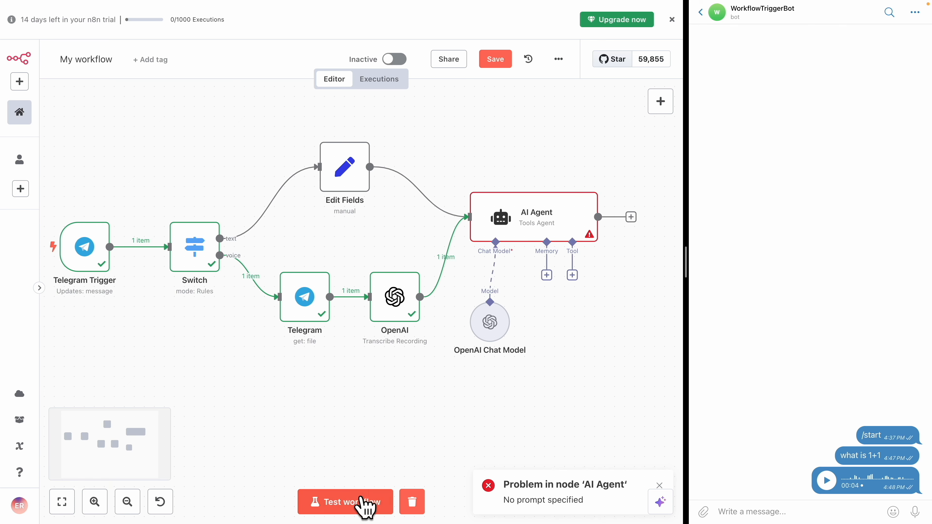
Run the workflow test by sending "what is 2+2" to the Telegram bot, then open the AI Agent to review its answer
left_click(362, 503)
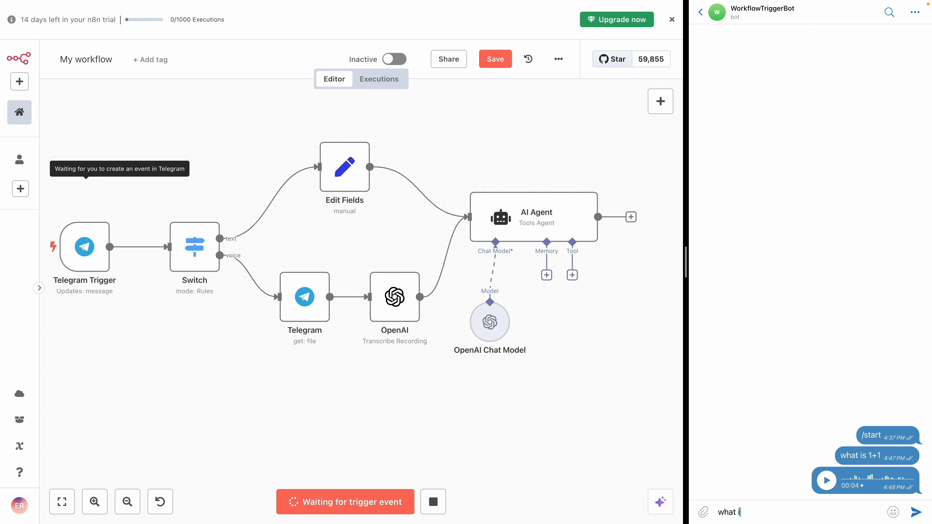
key("Return")
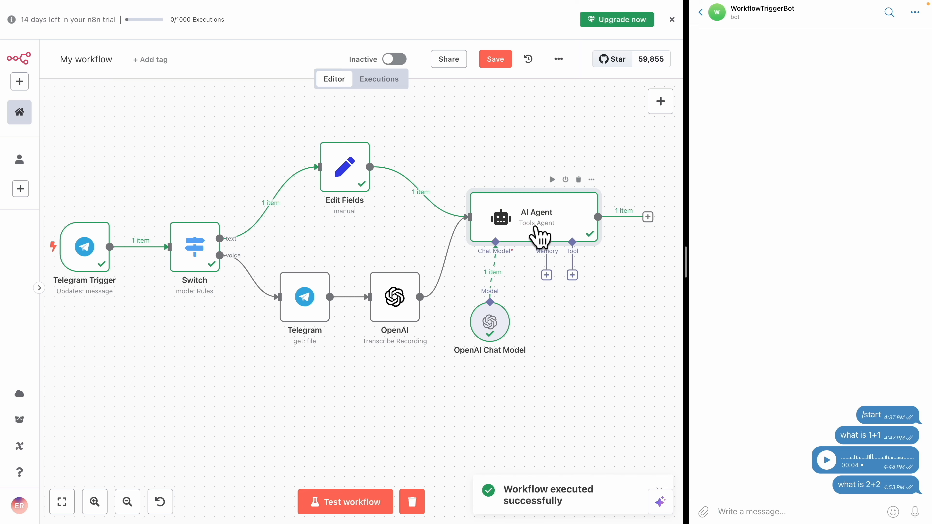
double_click(541, 236)
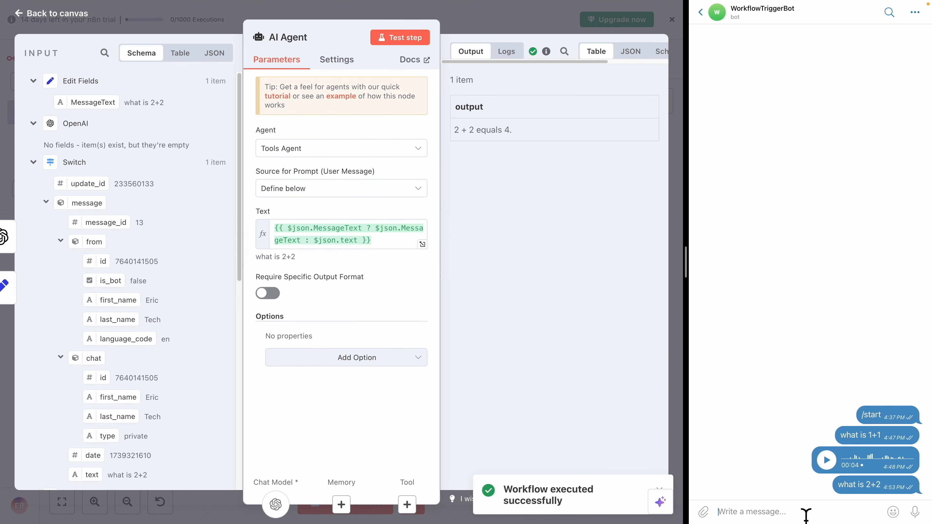
Record and send a short voice message to the Telegram bot, then return to the canvas
left_click(720, 512)
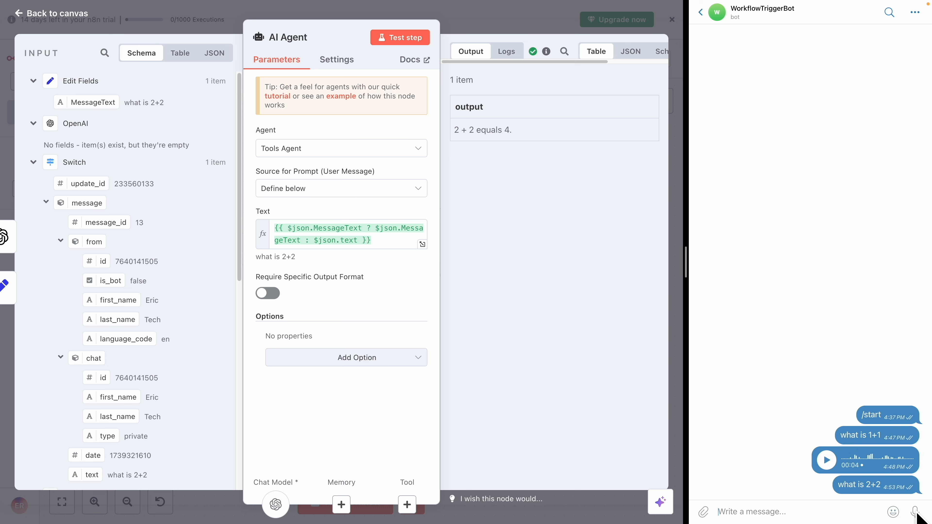
left_click_drag(916, 512, 916, 513)
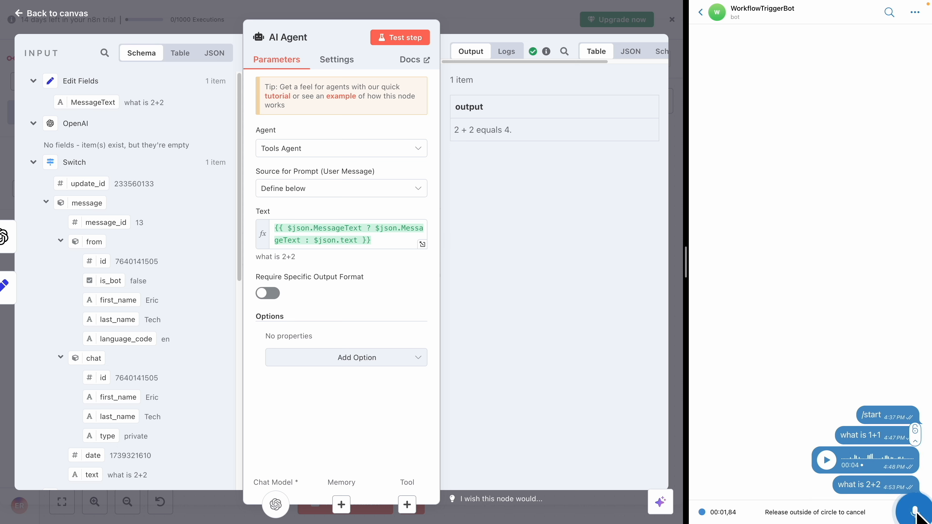
left_click_drag(916, 514, 916, 513)
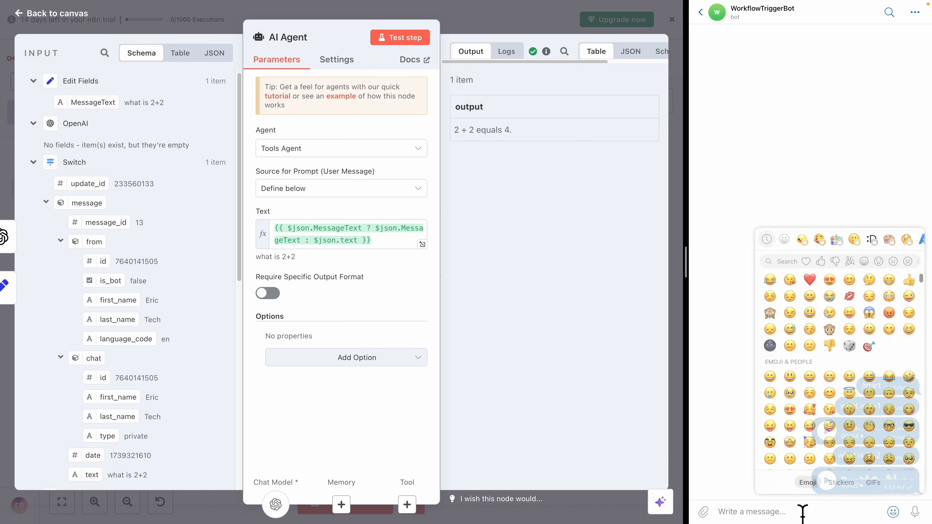
left_click(495, 23)
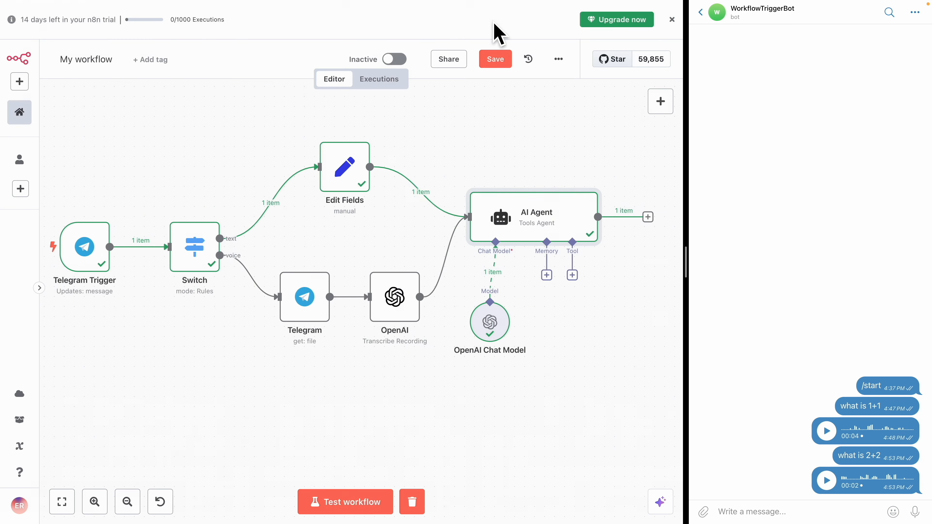
Clear the previous execution, rerun the workflow test, and open the AI Agent to review its answer to the voice message
left_click(416, 508)
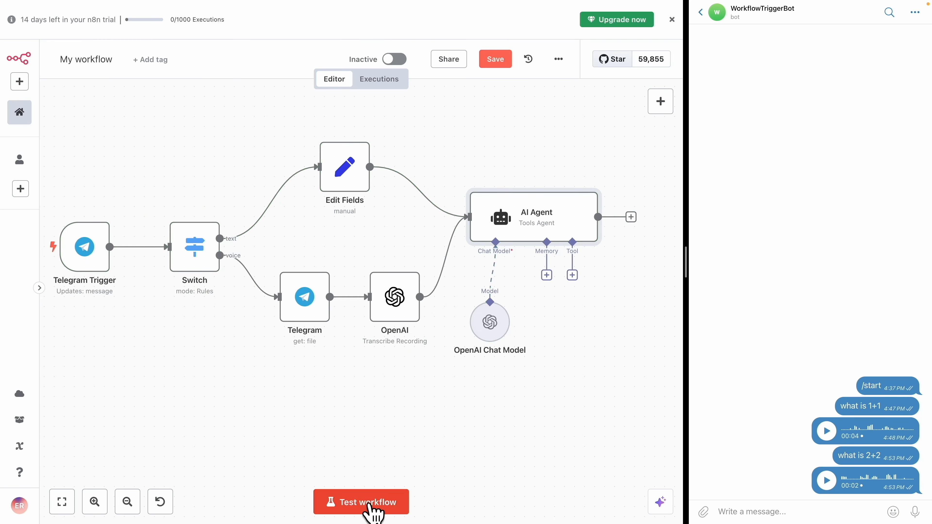
left_click(370, 511)
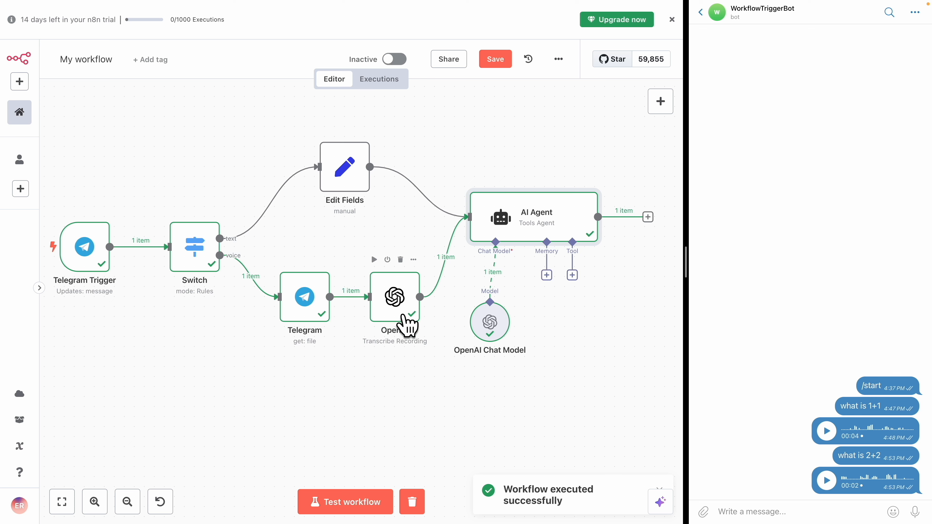
double_click(521, 225)
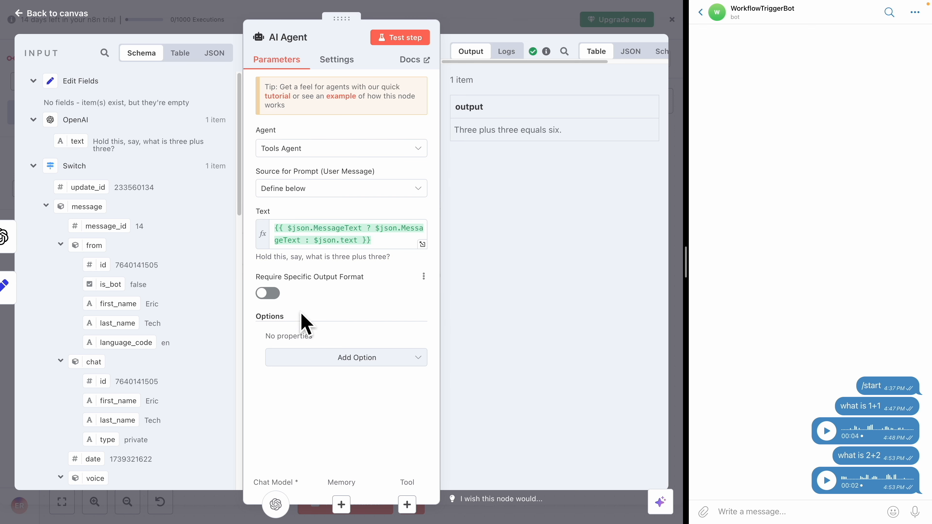
Add a System Message option to the AI Agent reading "You are a helpful assistant, I want short answer"
left_click(326, 359)
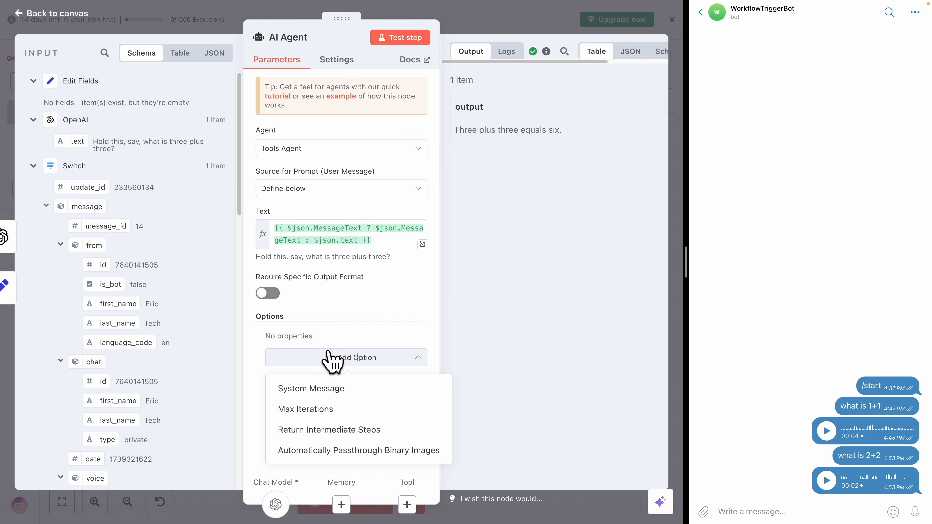
left_click(370, 388)
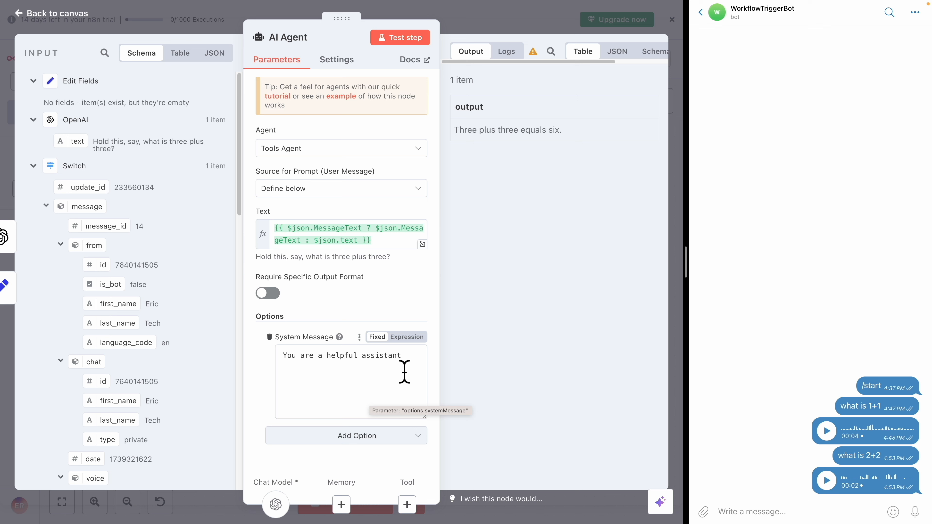
left_click(419, 368)
type(", I want ")
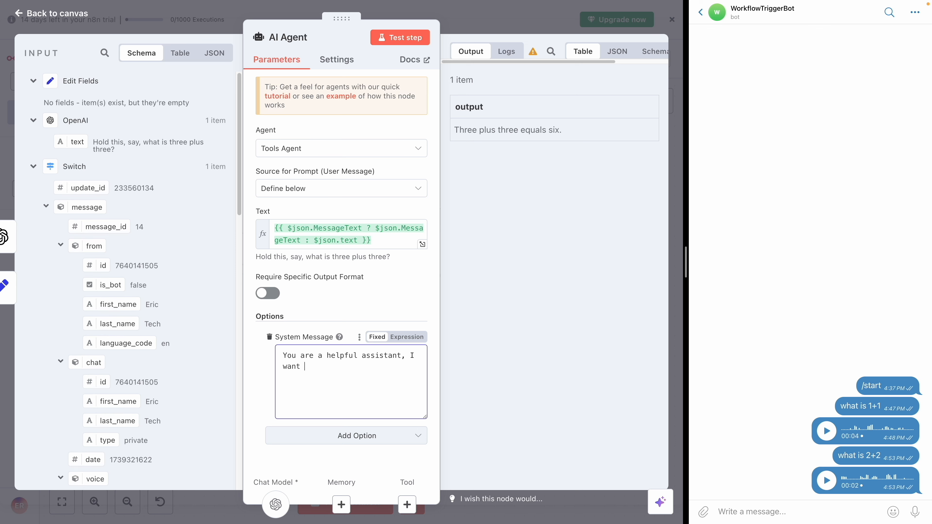
type("short answe")
key("BackSpace")
type("wer")
left_click_drag(398, 173, 374, 180)
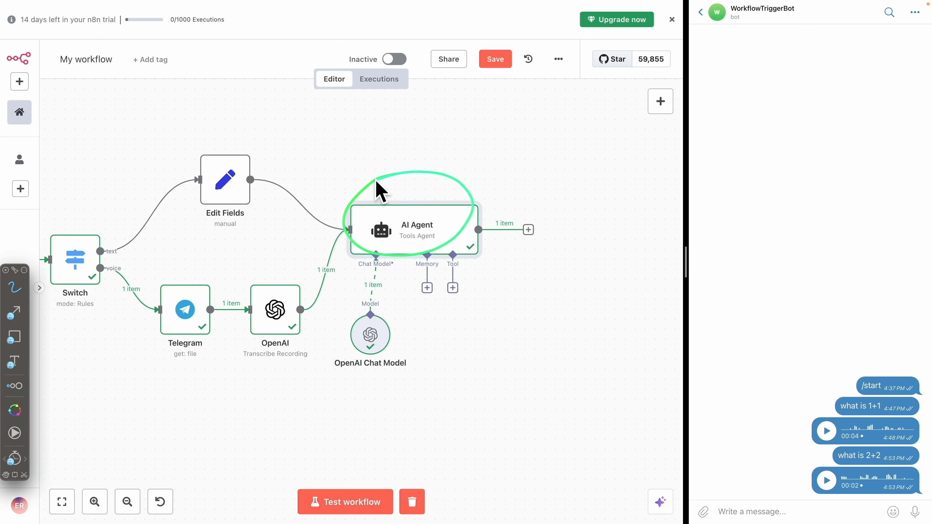
Add a Telegram "Send a text message" node after the AI Agent
left_click(528, 230)
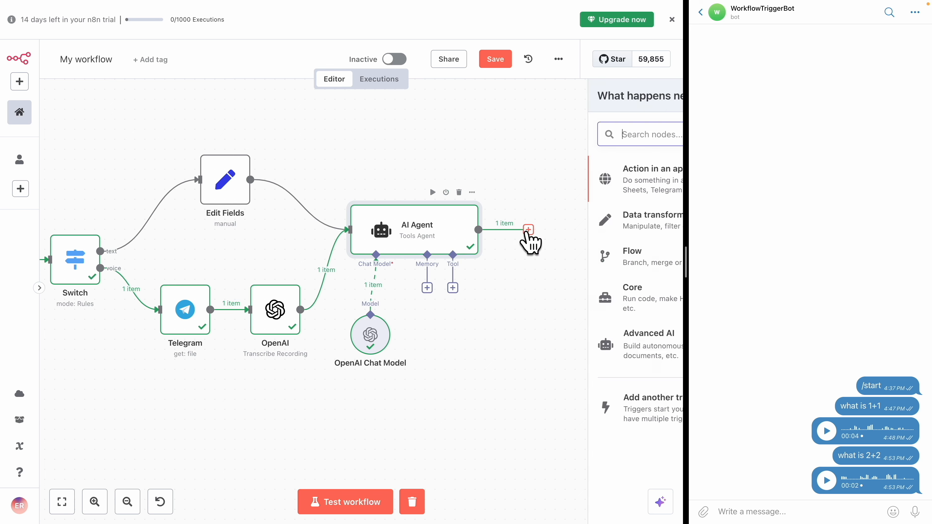
type("tele")
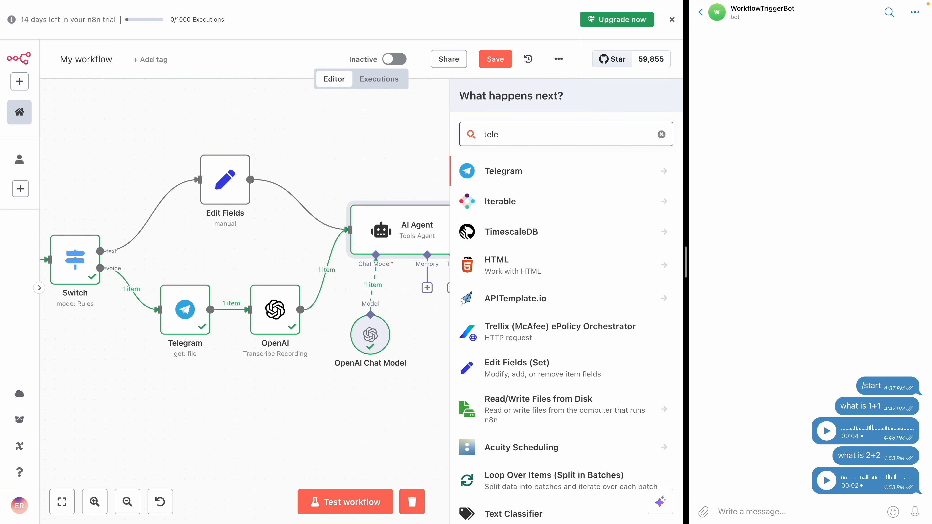
left_click(551, 172)
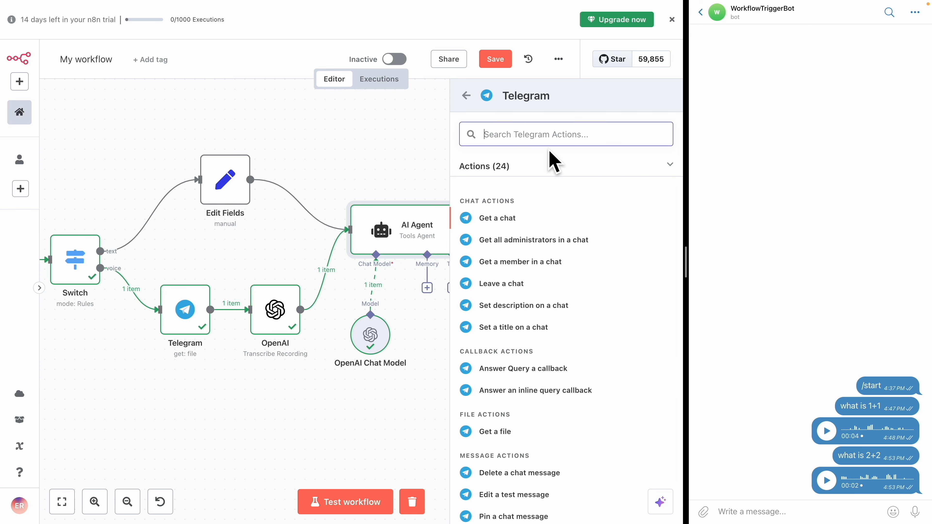
type("snd")
key("BackSpace")
key("BackSpace")
type("end")
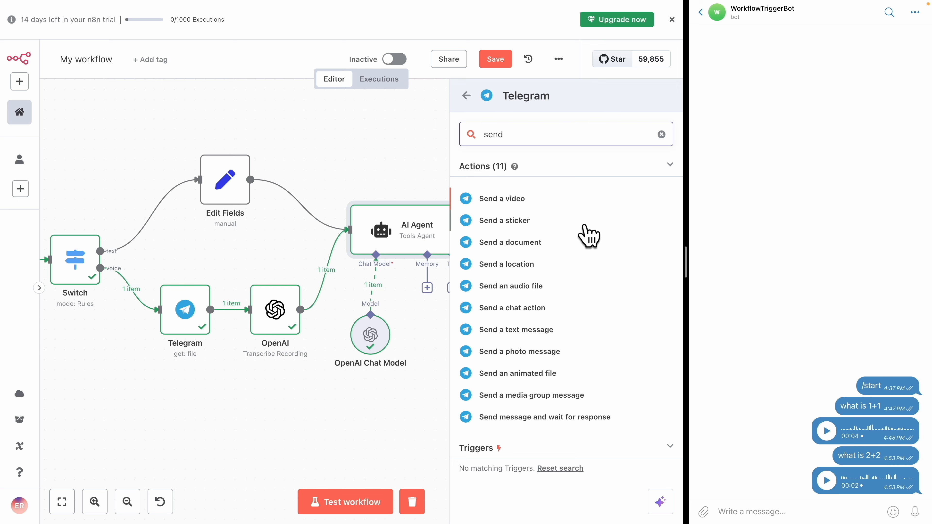
type(" me")
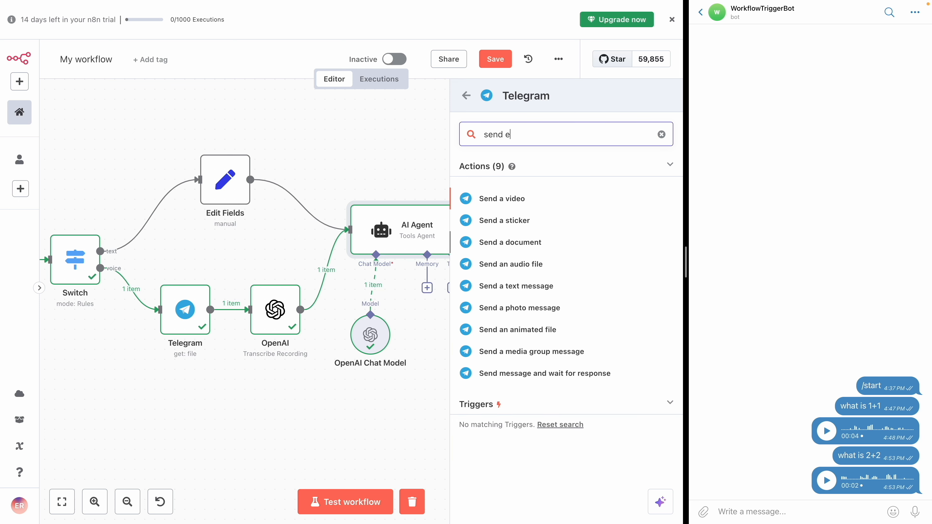
type("ss")
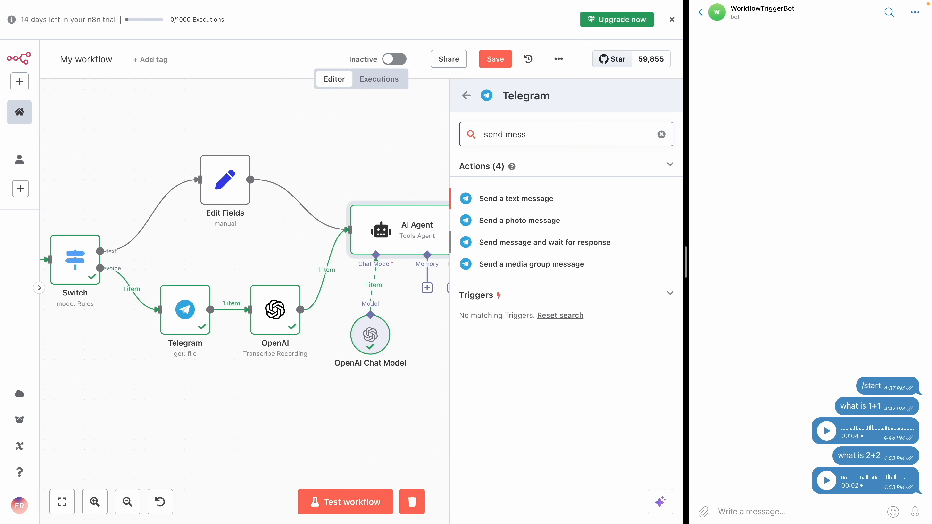
left_click(529, 200)
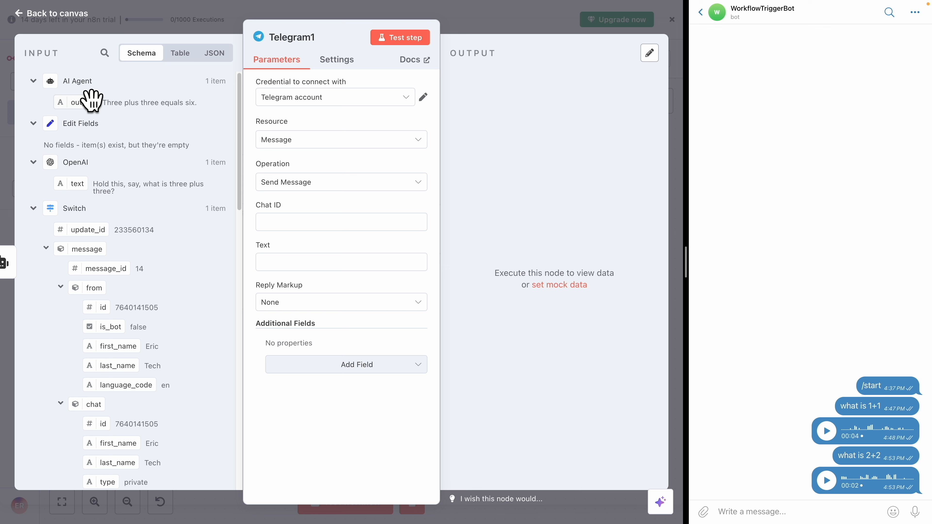
Set the Telegram node's Text to the AI Agent output, {{ $json.output }}
key("ctrl+a")
left_click_drag(20, 90, 21, 69)
key("Escape")
left_click_drag(71, 101, 311, 268)
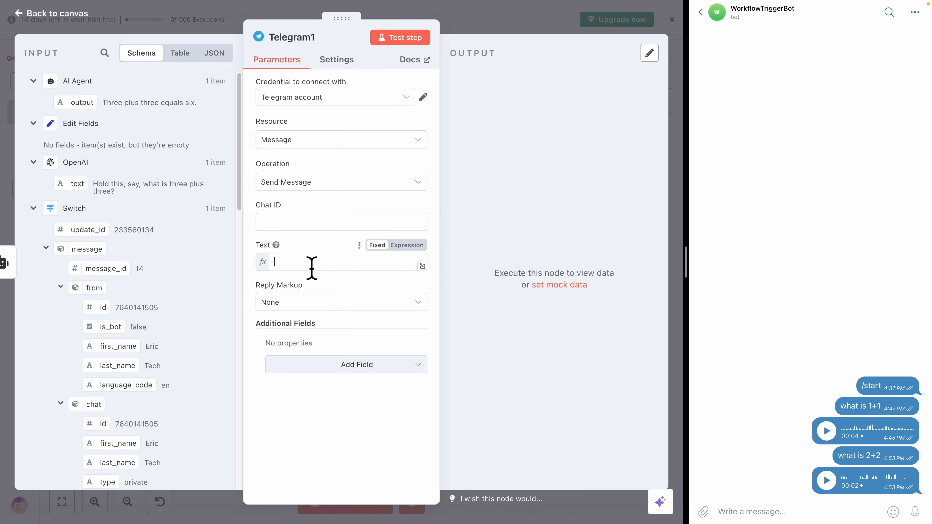
Set the Telegram node's Chat ID to the Telegram Trigger's message.chat.id field and close the node
left_click(310, 233)
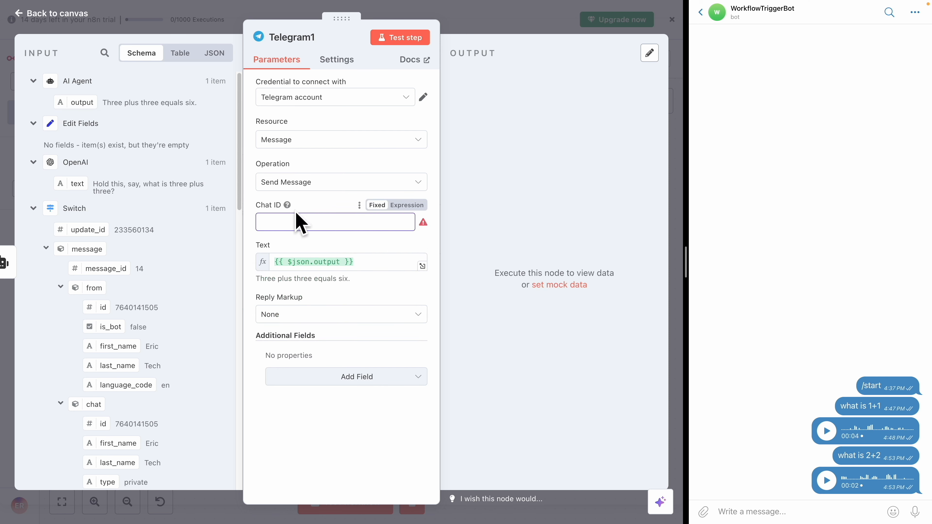
left_click(701, 14)
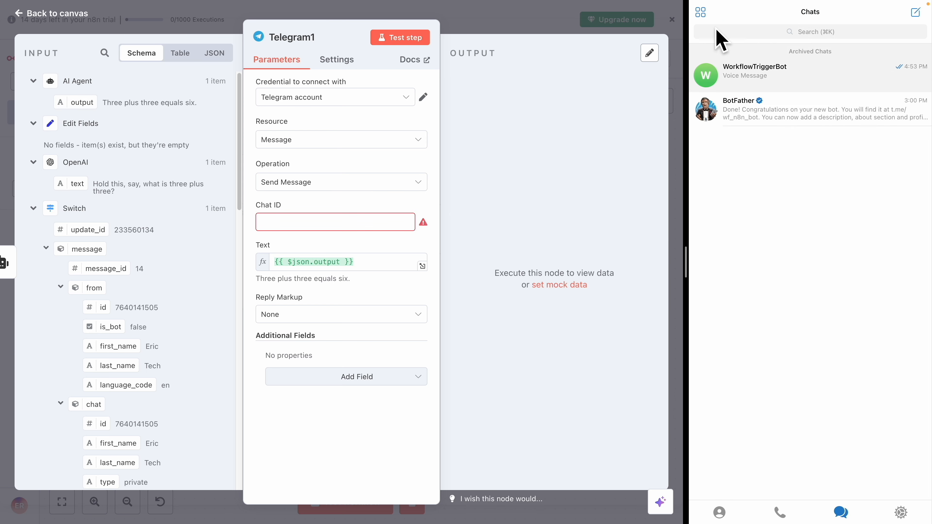
left_click_drag(693, 35, 739, 21)
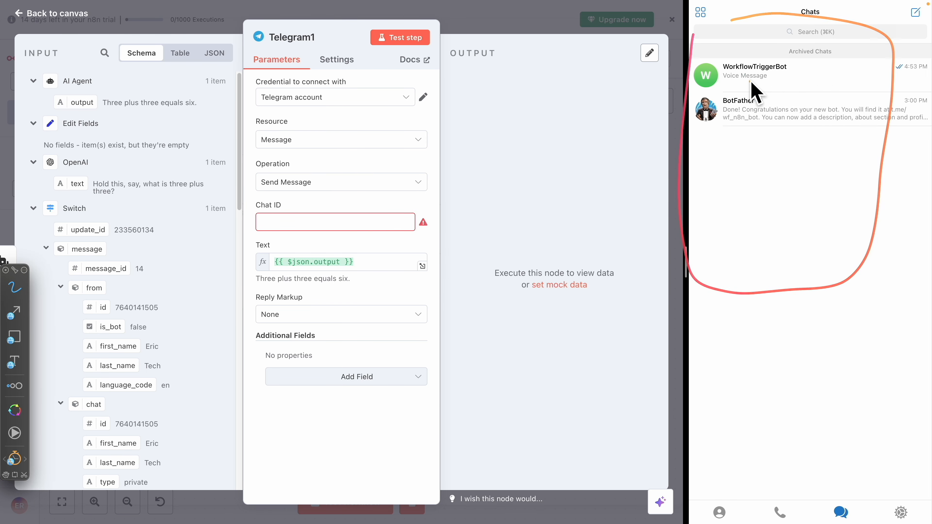
key("Escape")
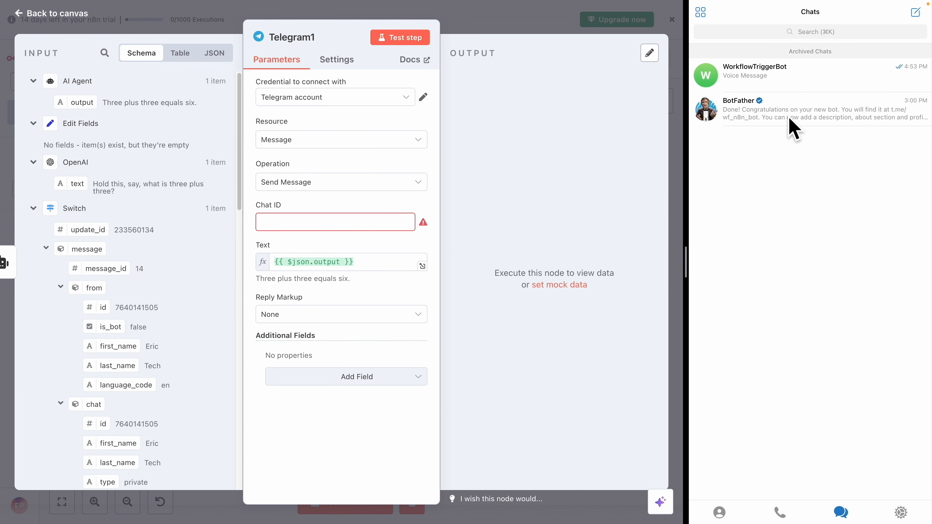
left_click(739, 84)
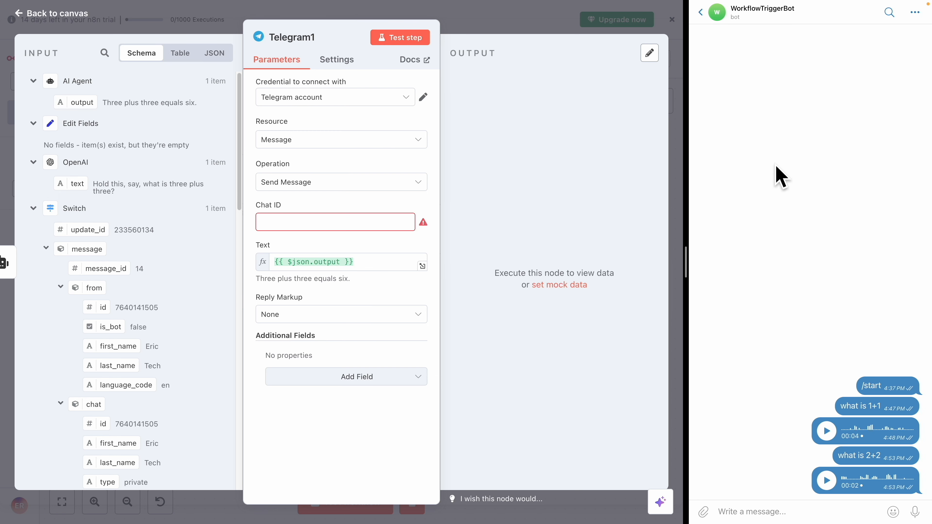
scroll(136, 268, "down", 10)
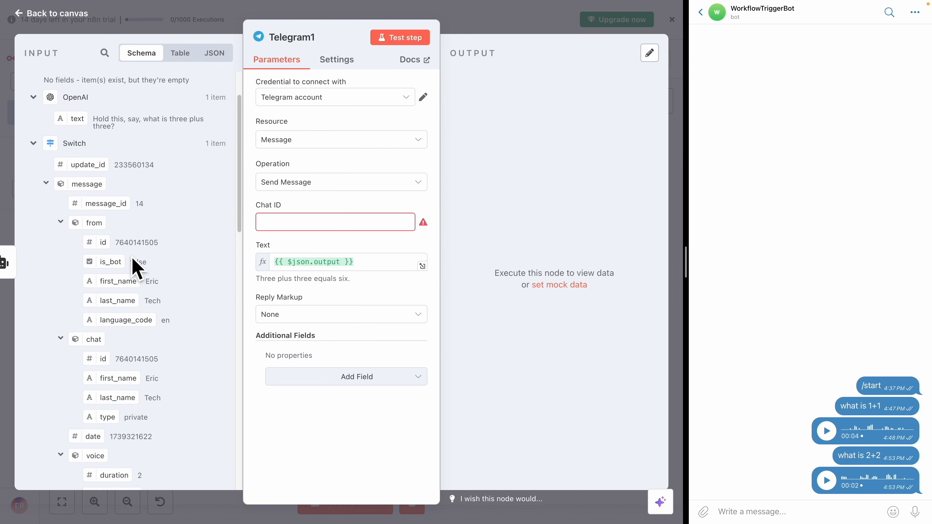
scroll(137, 270, "down", 5)
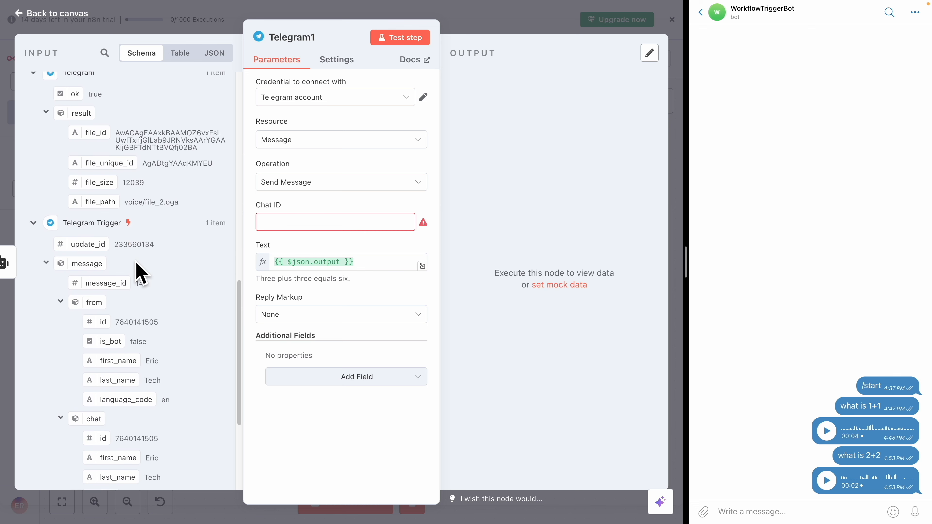
scroll(118, 263, "down", 1)
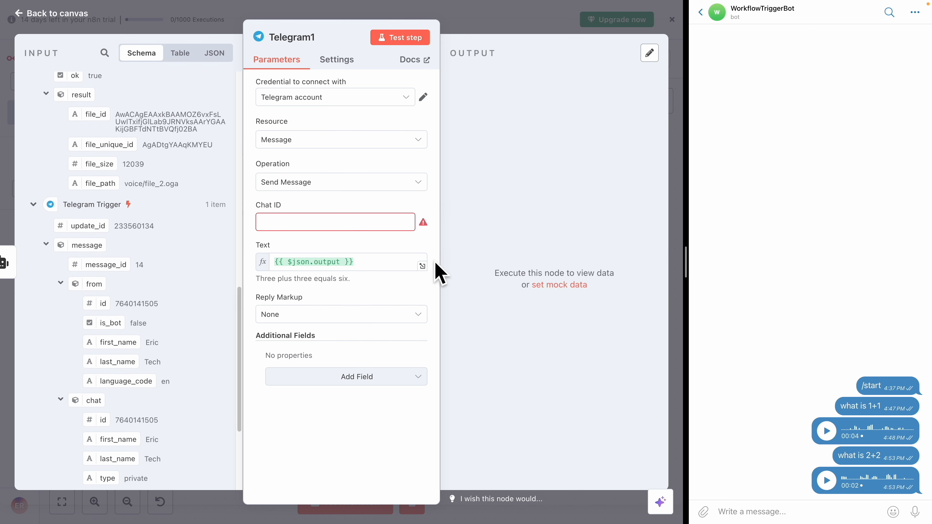
scroll(121, 367, "down", 3)
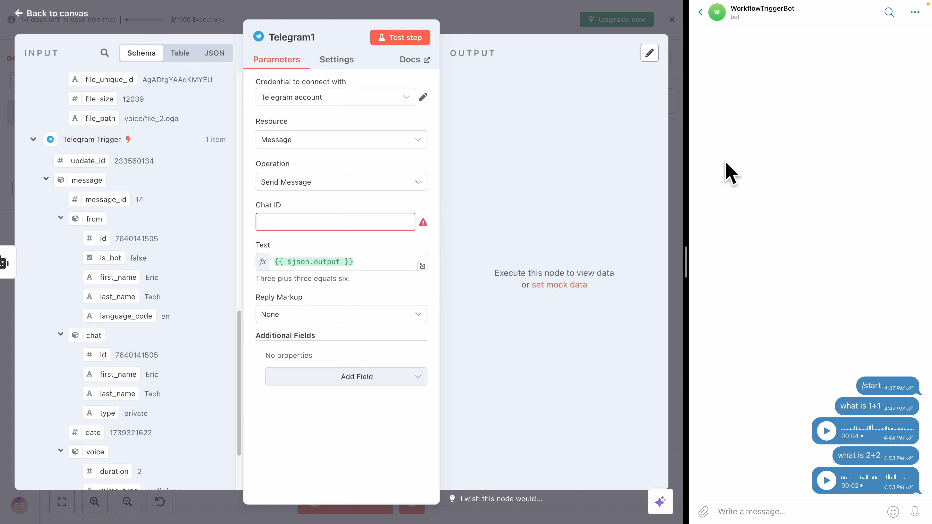
key("alt+Tab")
left_click_drag(87, 331, 105, 334)
mouse_move(766, 33)
left_mouse_down()
mouse_move(790, 450)
mouse_move(719, 61)
left_mouse_up()
key("Escape")
left_click_drag(98, 354, 317, 224)
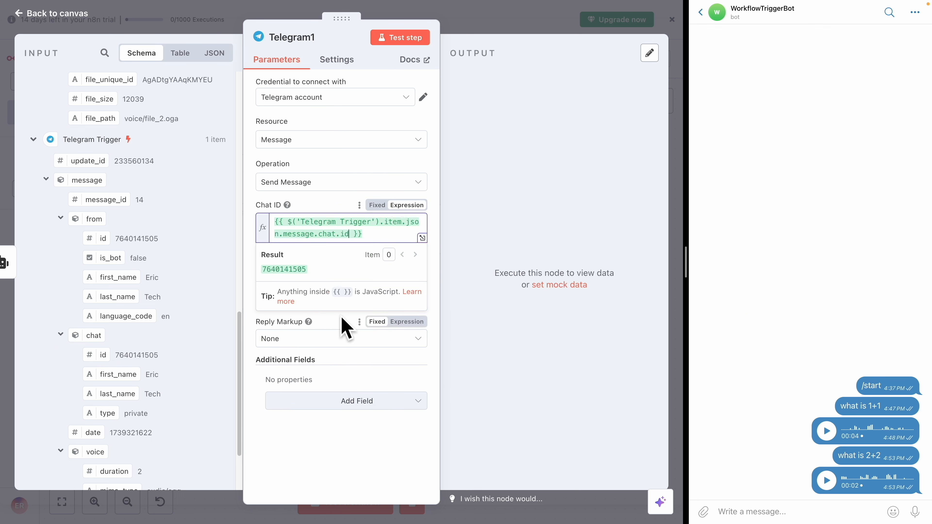
left_click(487, 25)
Test the workflow by sending "what is 4+6" to the Telegram bot
left_click(568, 347)
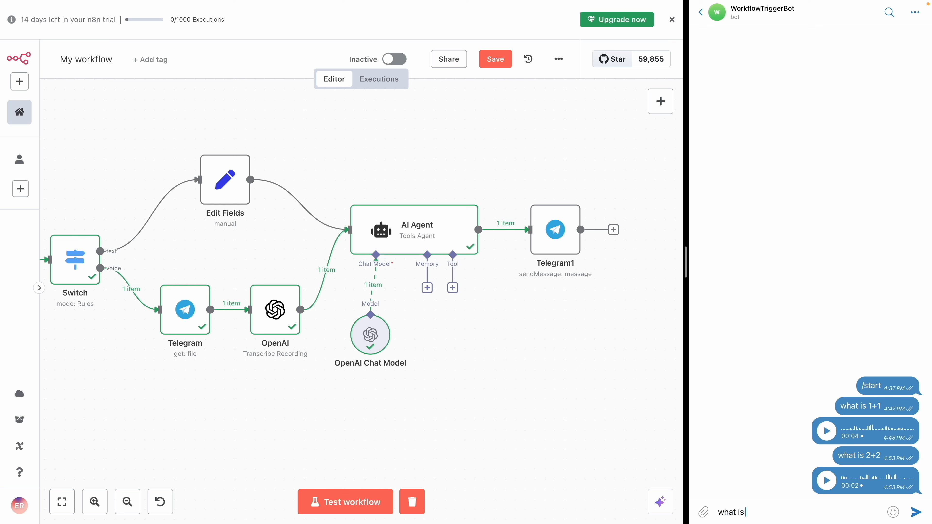
type("what is 4+6")
key("Return")
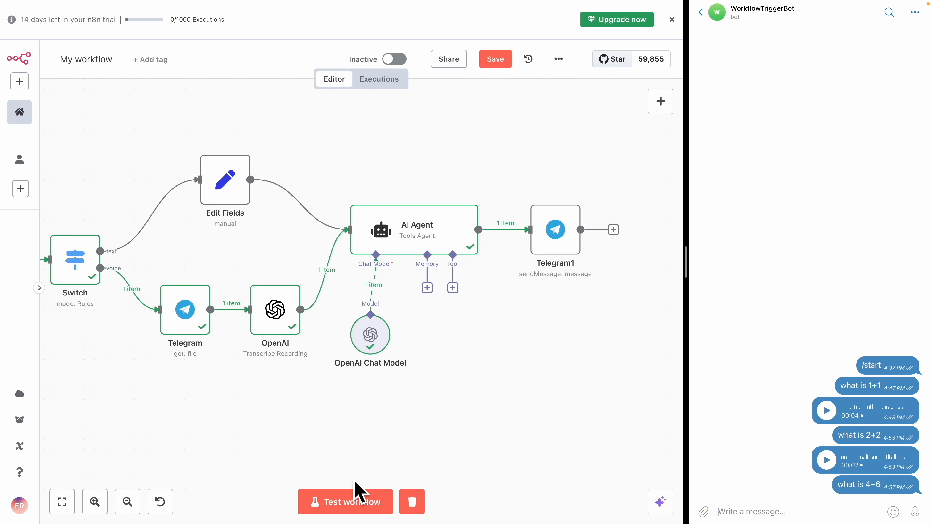
left_click(352, 505)
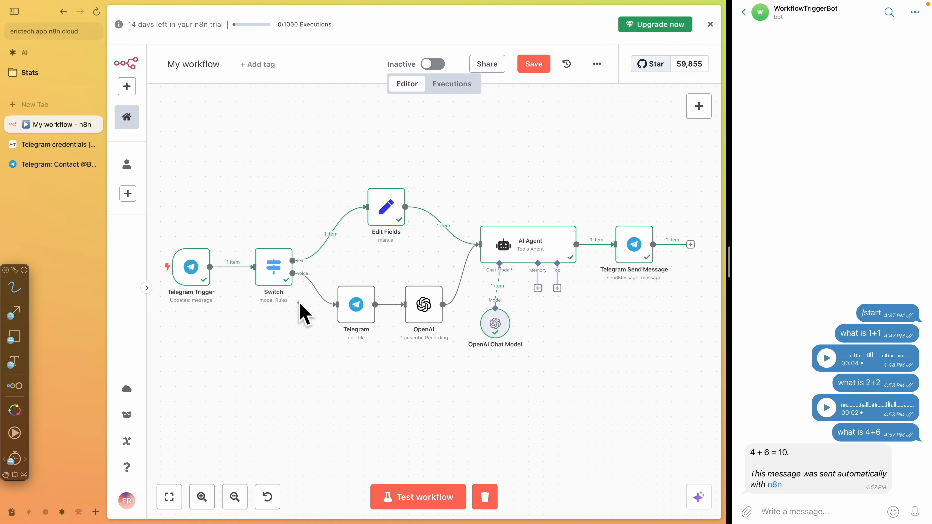
mouse_move(231, 168)
left_mouse_down()
mouse_move(189, 365)
mouse_move(218, 191)
left_mouse_up()
mouse_move(200, 232)
left_mouse_down()
mouse_move(163, 267)
mouse_move(239, 279)
mouse_move(174, 228)
left_mouse_up()
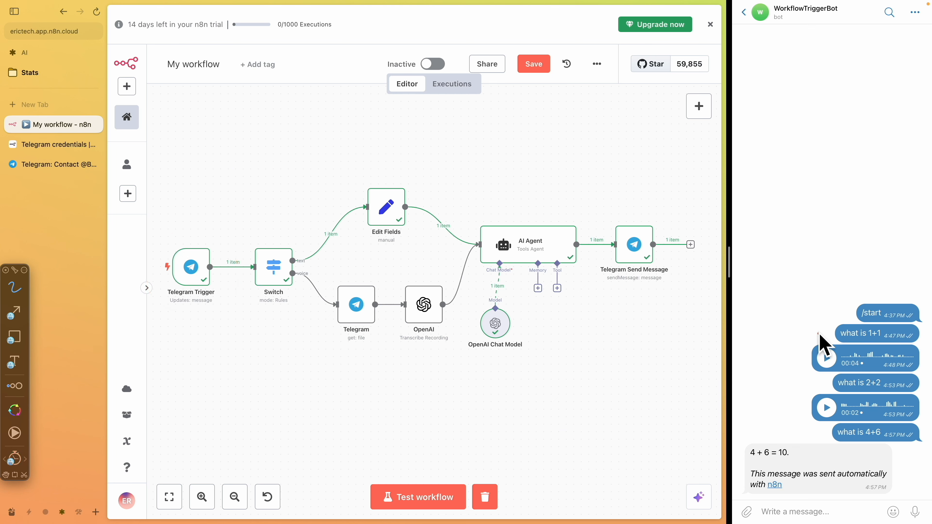
left_click_drag(281, 239, 264, 238)
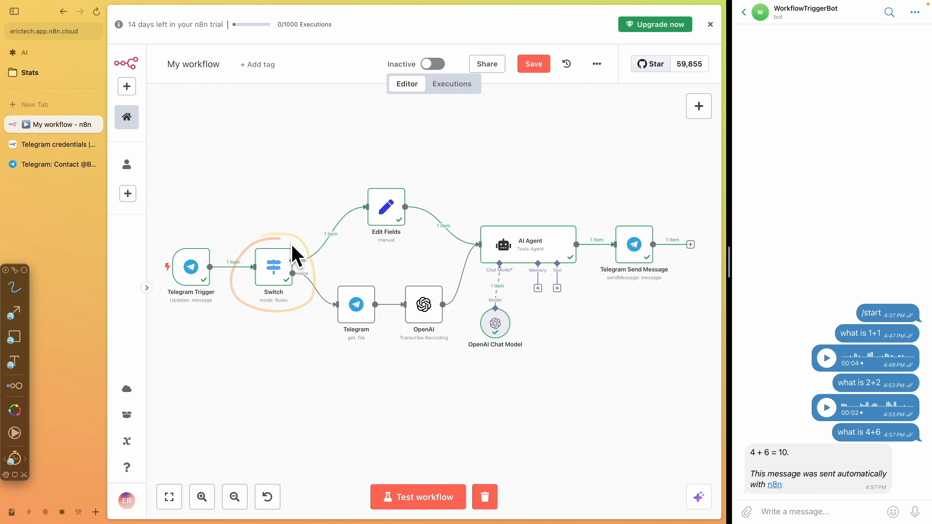
mouse_move(296, 256)
left_mouse_down()
mouse_move(436, 231)
mouse_move(481, 240)
mouse_move(487, 225)
left_mouse_up()
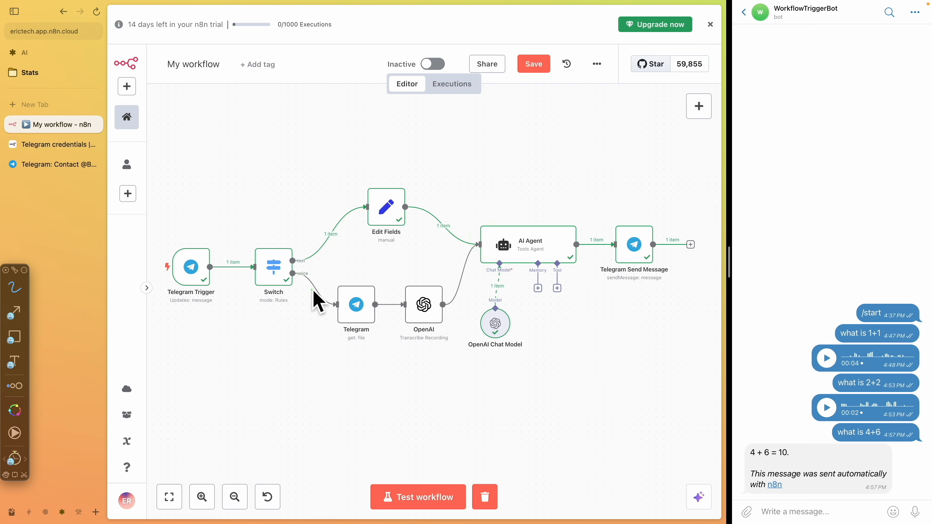
mouse_move(292, 276)
left_mouse_down()
mouse_move(335, 317)
mouse_move(375, 298)
mouse_move(359, 283)
mouse_move(403, 308)
mouse_move(410, 325)
mouse_move(420, 282)
left_mouse_up()
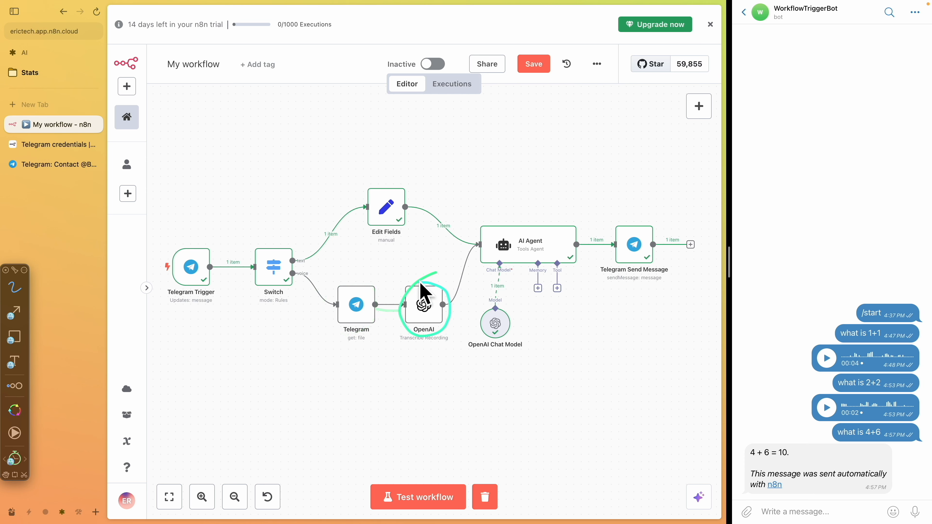
left_click_drag(399, 348, 459, 345)
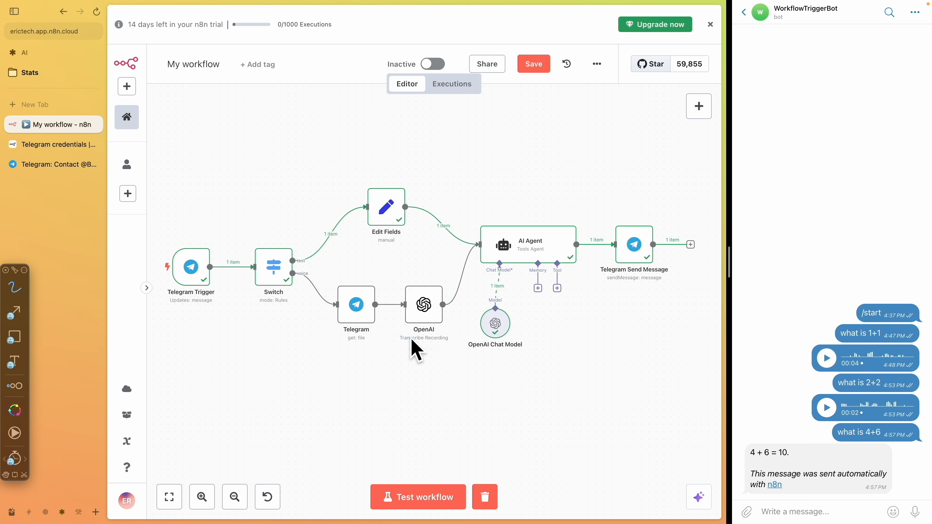
left_click_drag(438, 315, 483, 254)
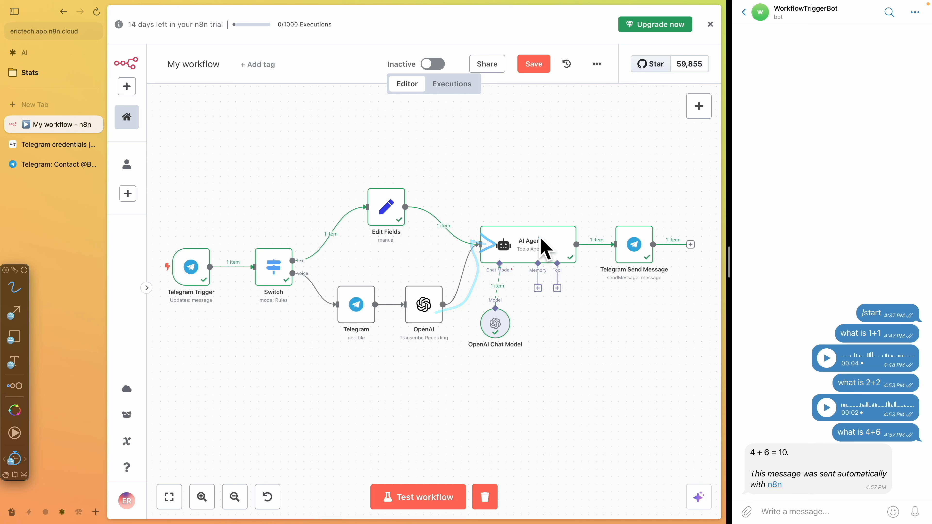
mouse_move(523, 207)
left_mouse_down()
mouse_move(484, 222)
mouse_move(536, 212)
mouse_move(511, 215)
left_mouse_up()
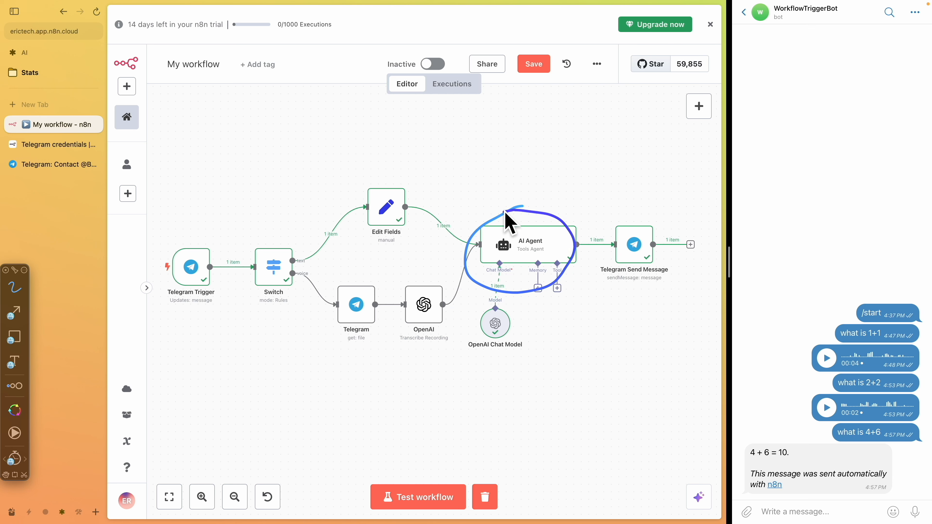
mouse_move(483, 312)
left_mouse_down()
mouse_move(457, 330)
mouse_move(482, 291)
left_mouse_up()
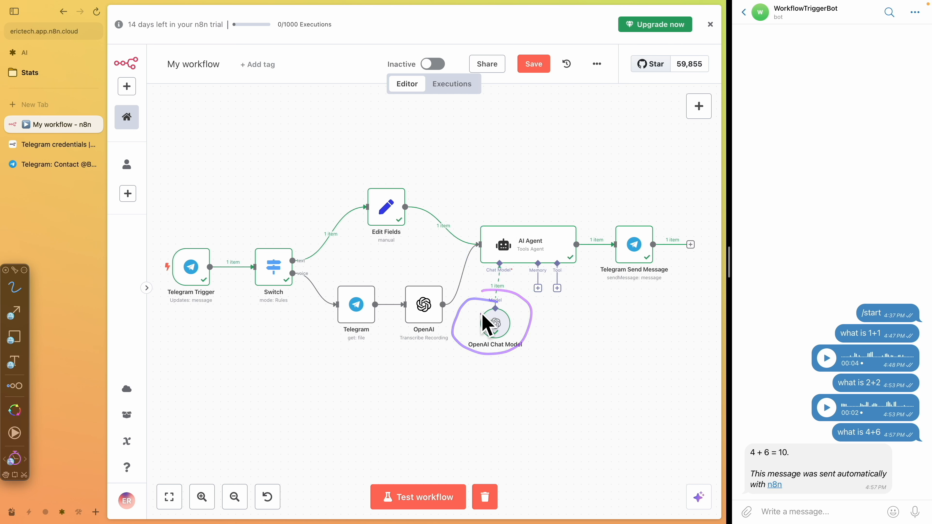
left_click_drag(633, 216, 657, 261)
mouse_move(789, 440)
left_mouse_down()
mouse_move(828, 460)
mouse_move(801, 438)
left_mouse_up()
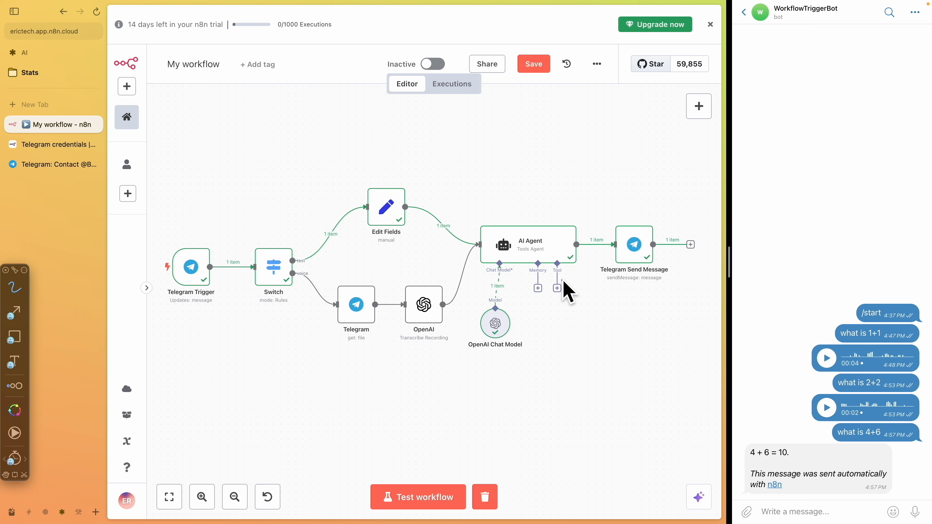
Add a Gmail Tool to the AI Agent's Tool connection
mouse_move(546, 277)
left_mouse_down()
mouse_move(551, 299)
mouse_move(565, 293)
left_mouse_up()
left_click(557, 288)
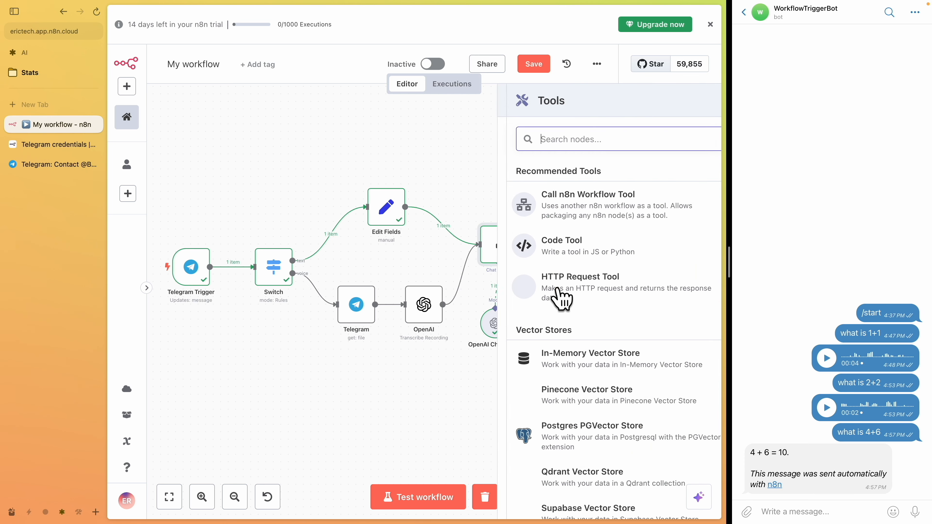
type("gm")
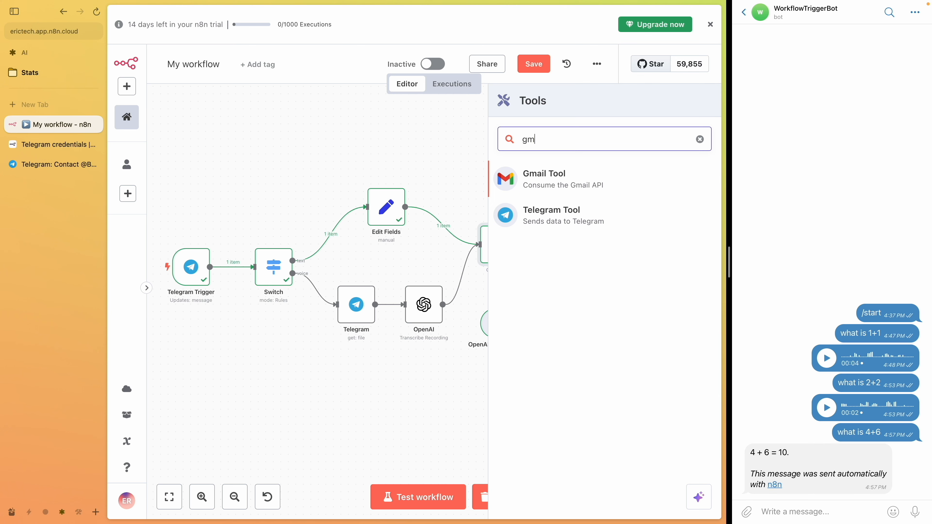
key("BackSpace")
key("BackSpace")
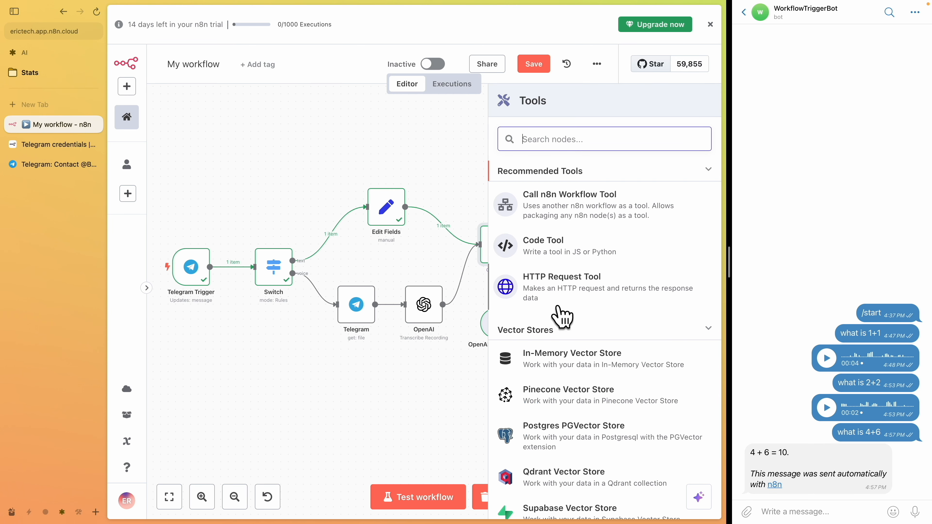
scroll(562, 316, "down", 15)
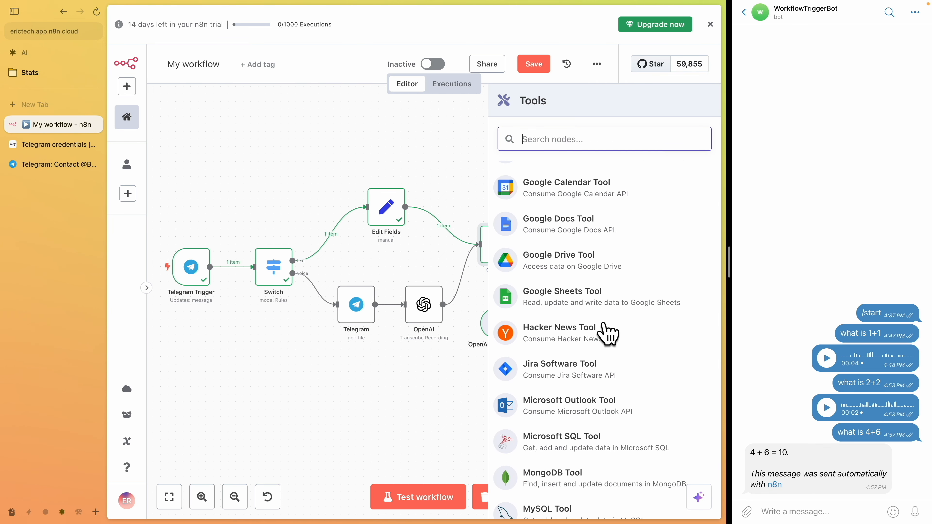
scroll(605, 306, "down", 4)
scroll(605, 306, "up", 15)
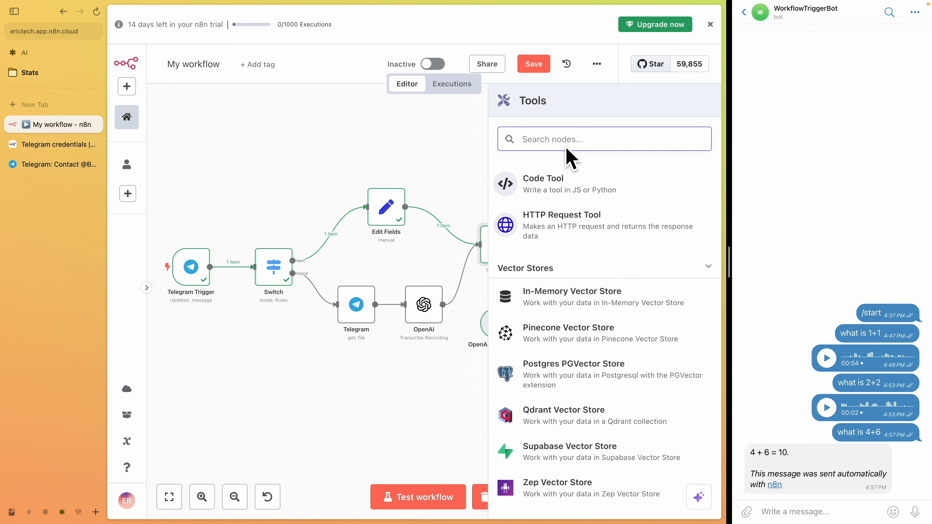
type("gmail")
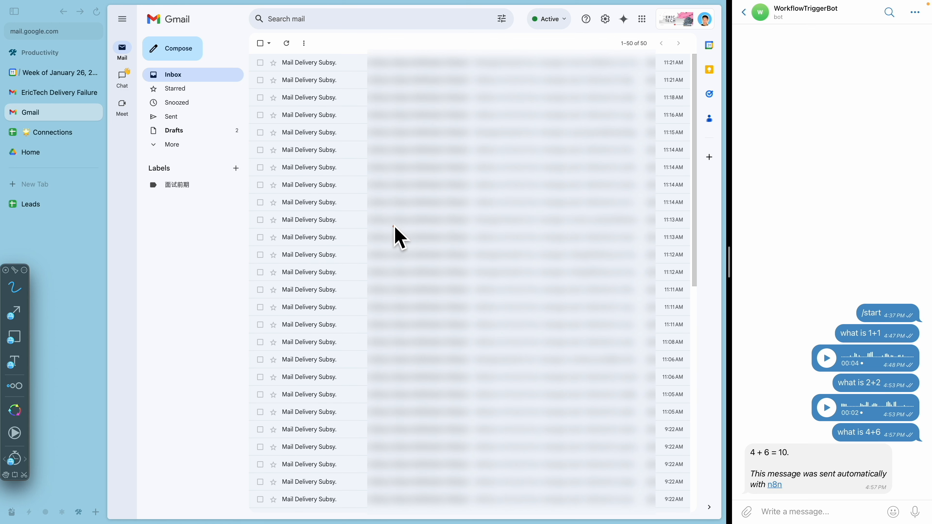
key("Escape")
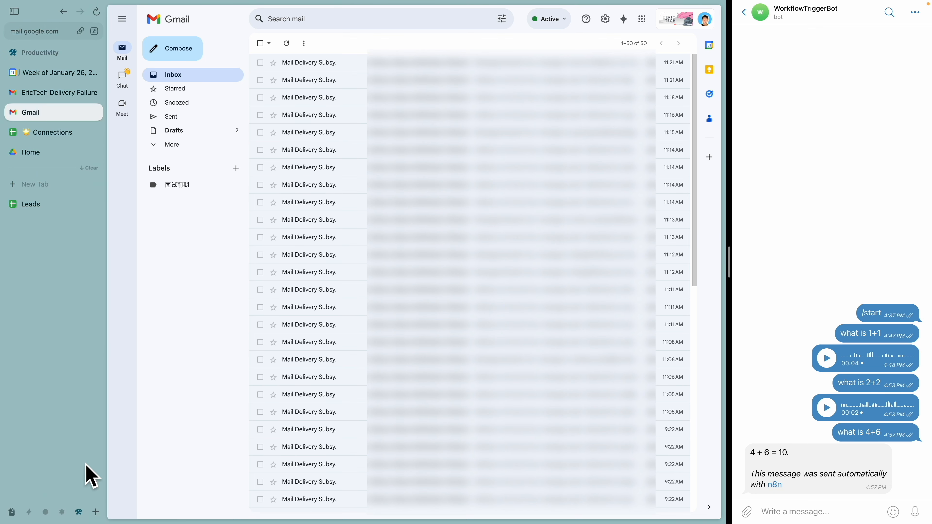
left_click(63, 513)
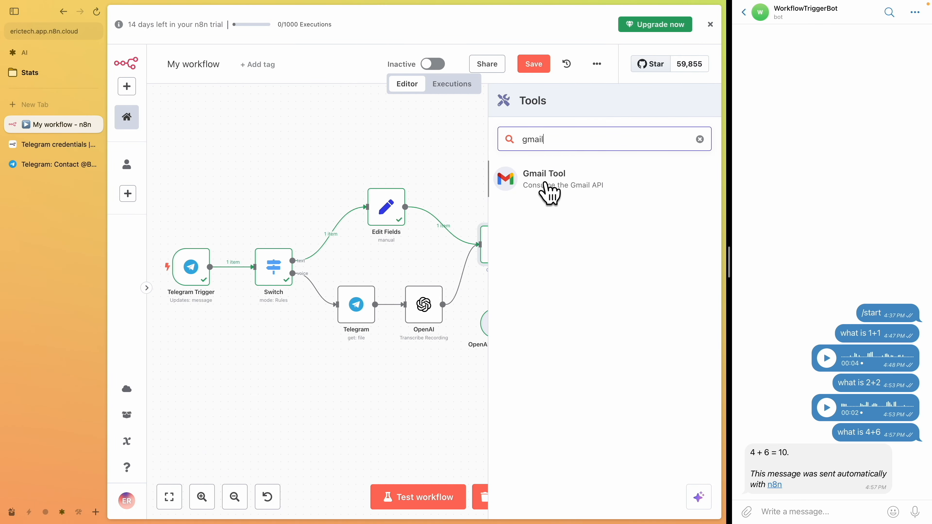
left_click(573, 186)
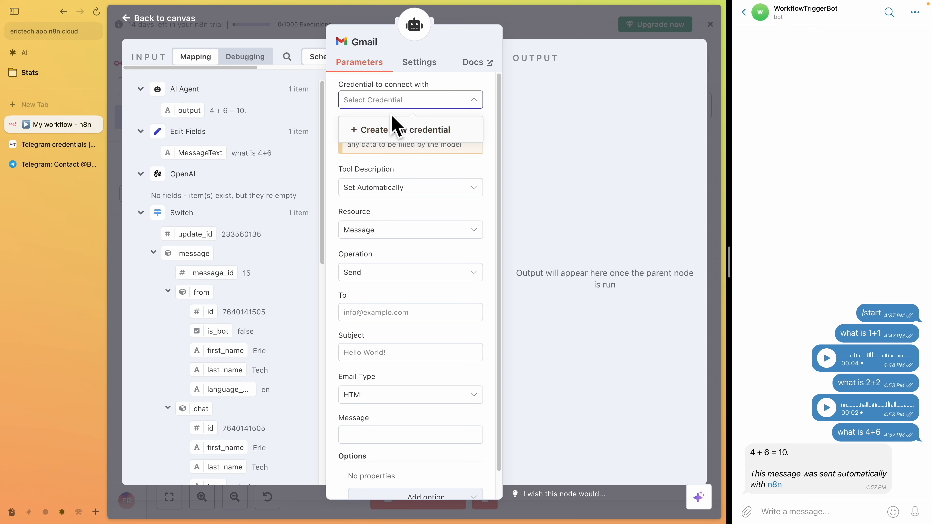
Create a new Gmail OAuth2 credential by signing in with a Google account
left_click(399, 137)
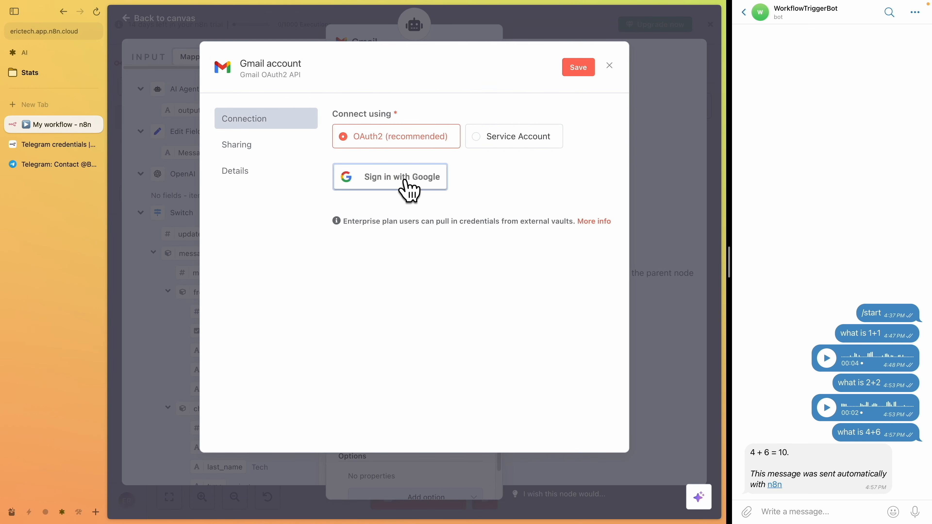
left_click(405, 181)
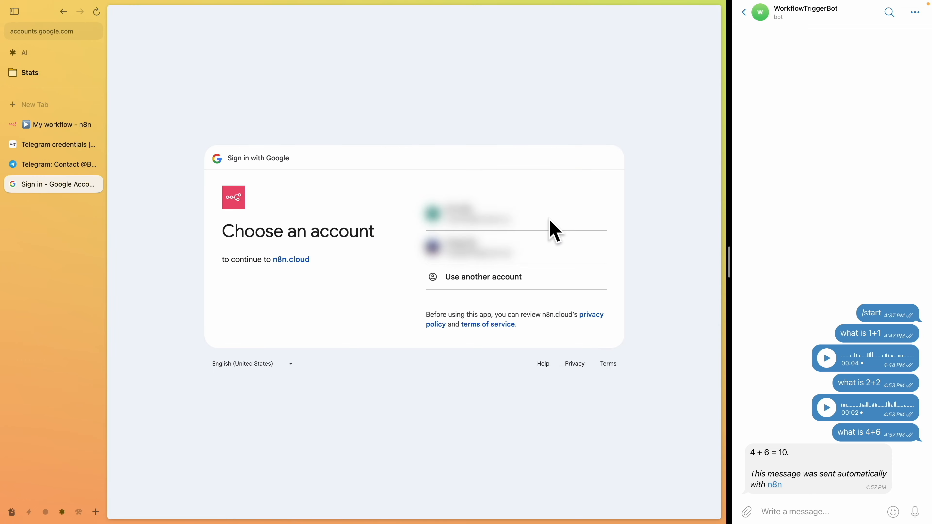
left_click(508, 215)
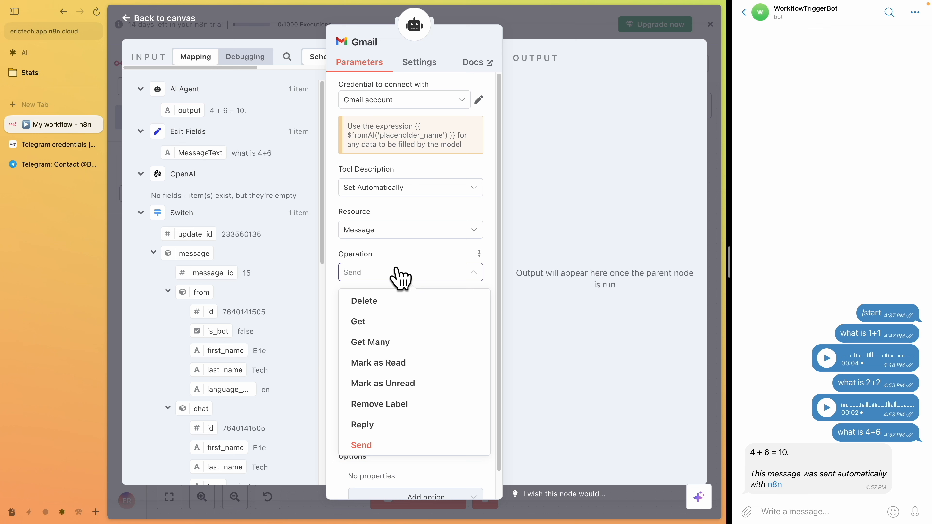
Set the Gmail Tool's operation to Get Many with a limit of 10
left_click(425, 352)
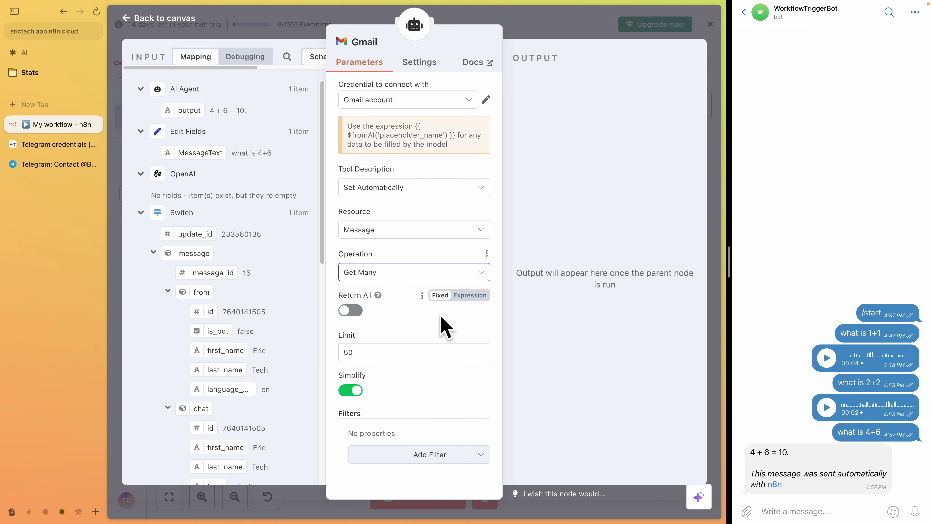
double_click(369, 359)
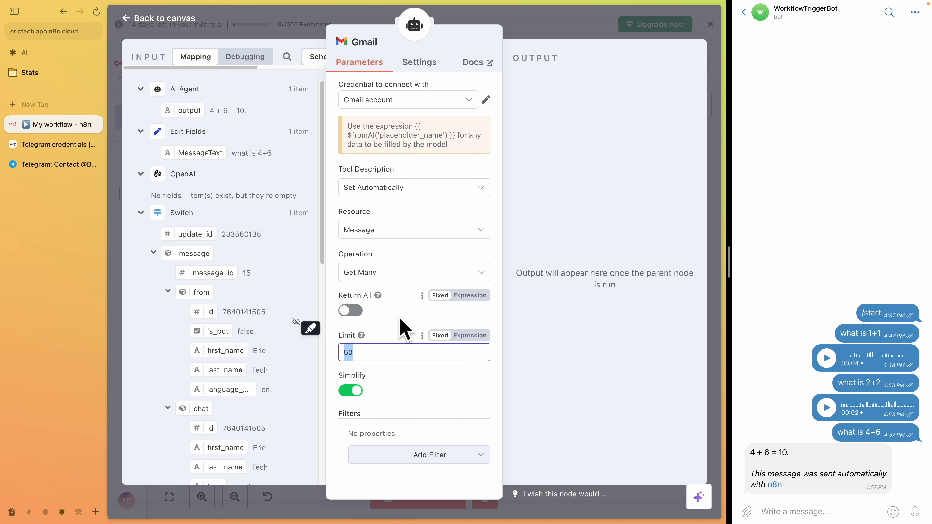
type("10")
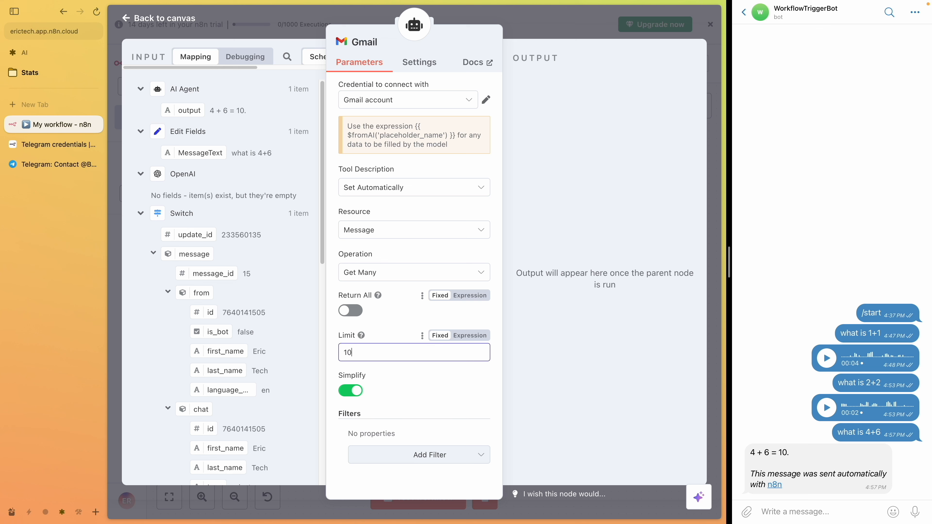
Add a Label Names or IDs filter to the Gmail Tool and select INBOX
key("ctrl+a")
mouse_move(354, 401)
left_mouse_down()
mouse_move(359, 448)
mouse_move(358, 403)
left_mouse_up()
key("Escape")
left_click(433, 456)
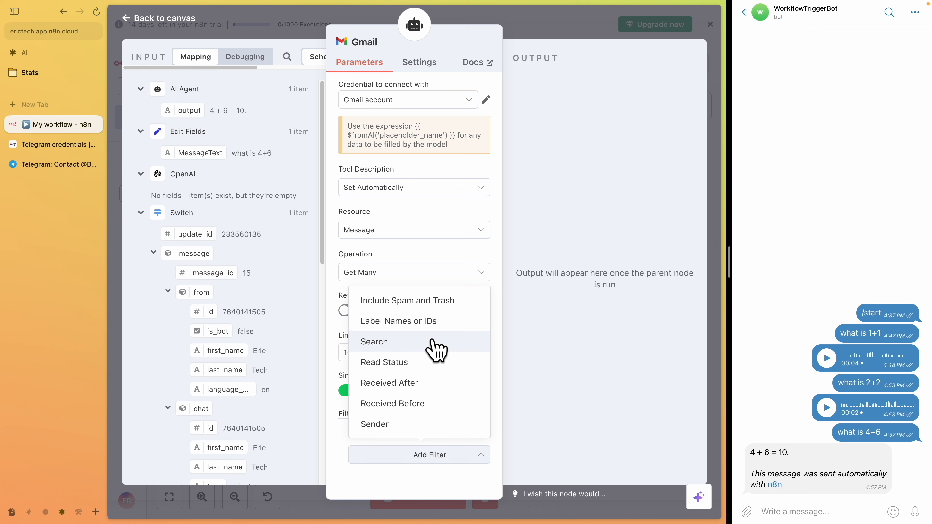
left_click(436, 322)
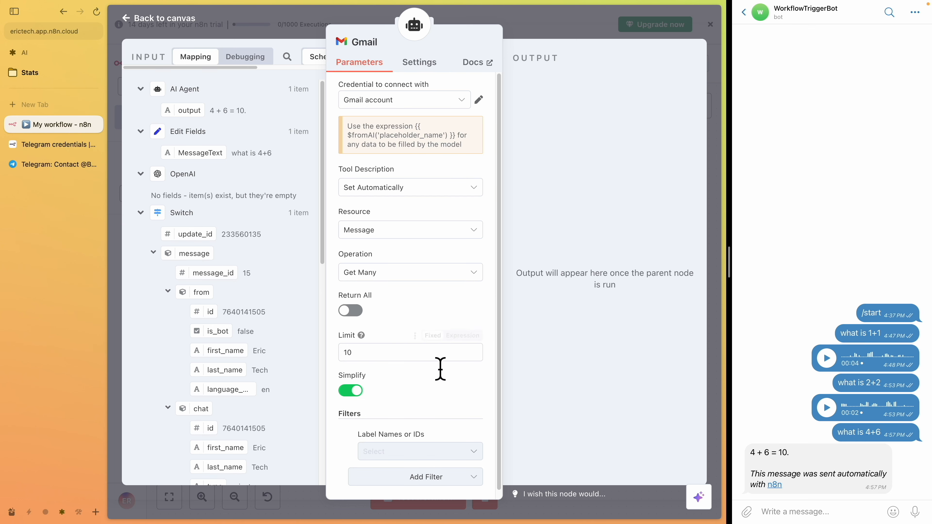
left_click(415, 450)
scroll(426, 389, "down", 4)
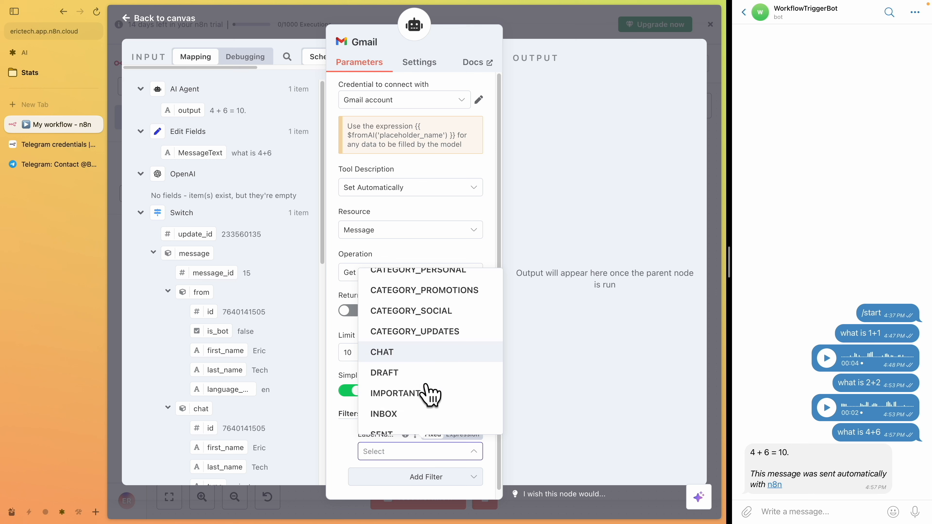
left_click(417, 343)
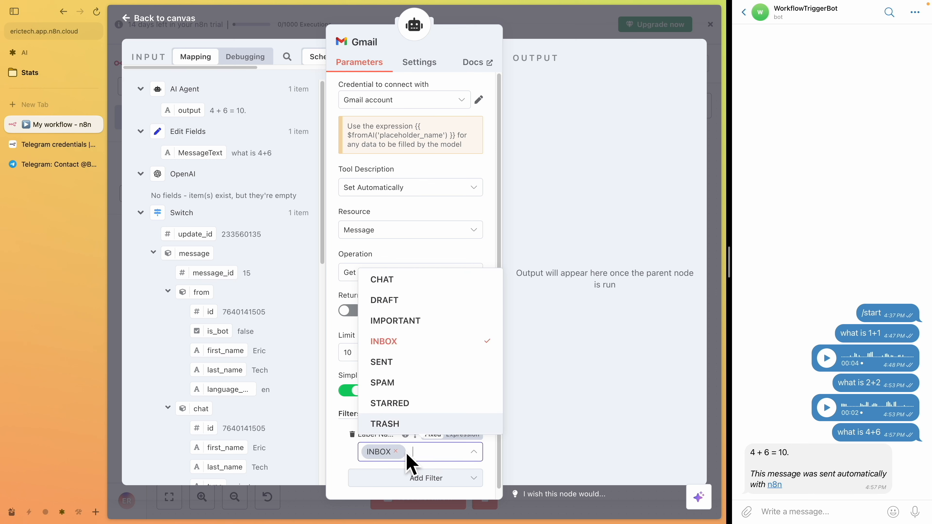
Review the Gmail inbox in the other tab, then close the Gmail Tool node
left_click(79, 511)
mouse_move(297, 51)
left_mouse_down()
mouse_move(676, 277)
mouse_move(330, 104)
left_mouse_up()
key("Escape")
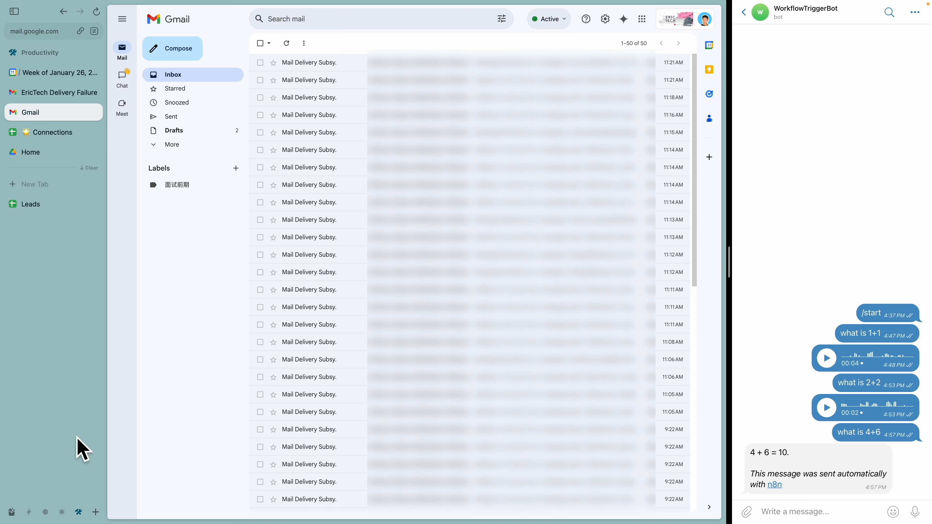
left_click(75, 511)
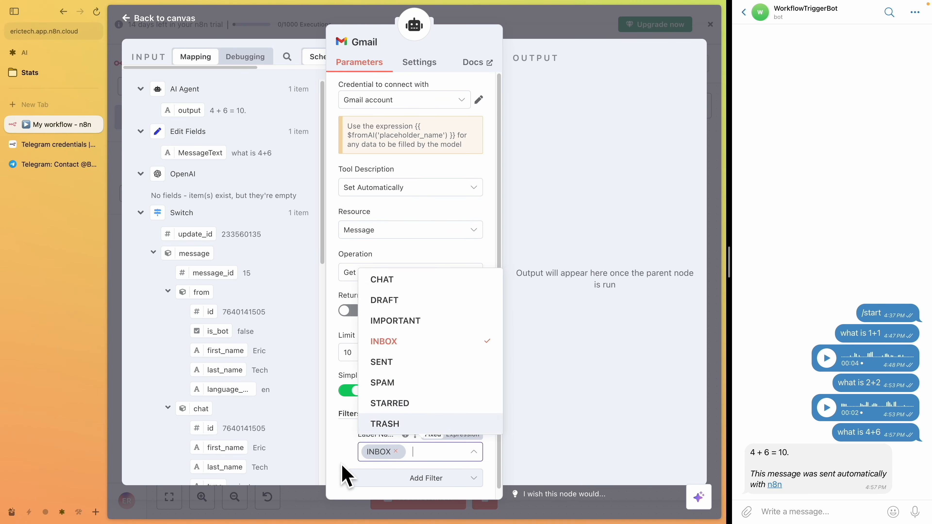
left_click(342, 472)
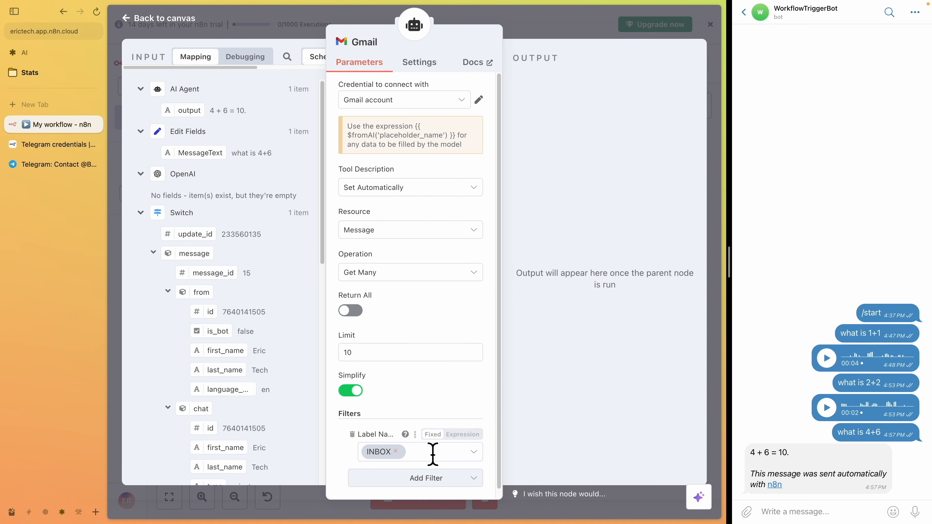
key("Escape")
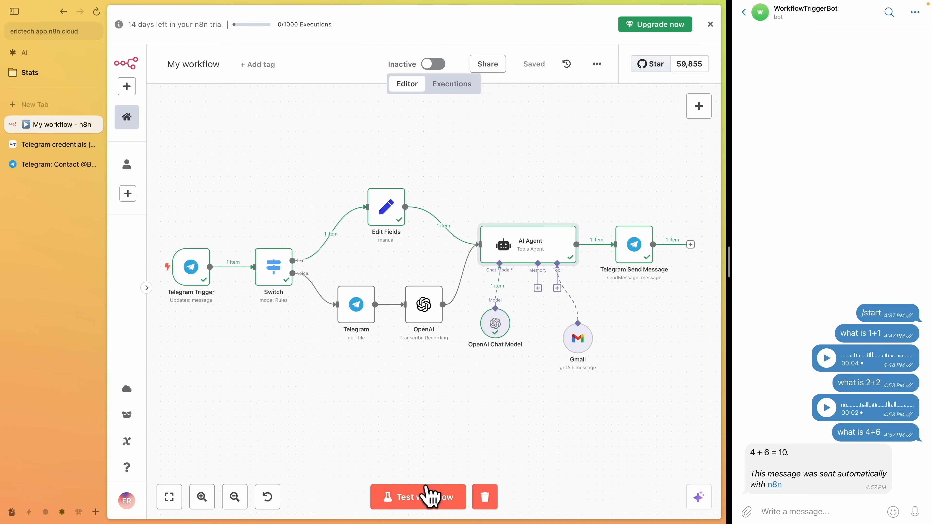
Test the workflow by sending "give me a summary of my emails" to the Telegram bot
left_click(408, 506)
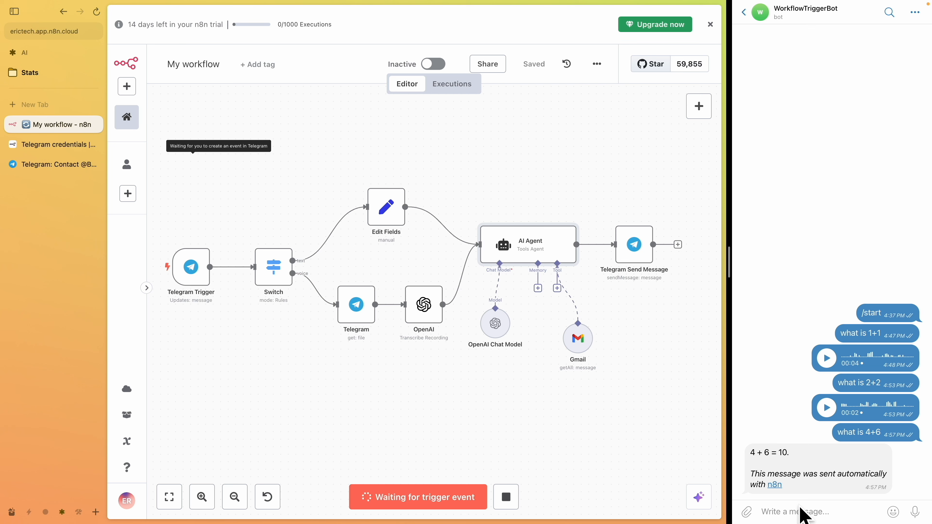
left_click(803, 512)
type("give me a summary of my emails")
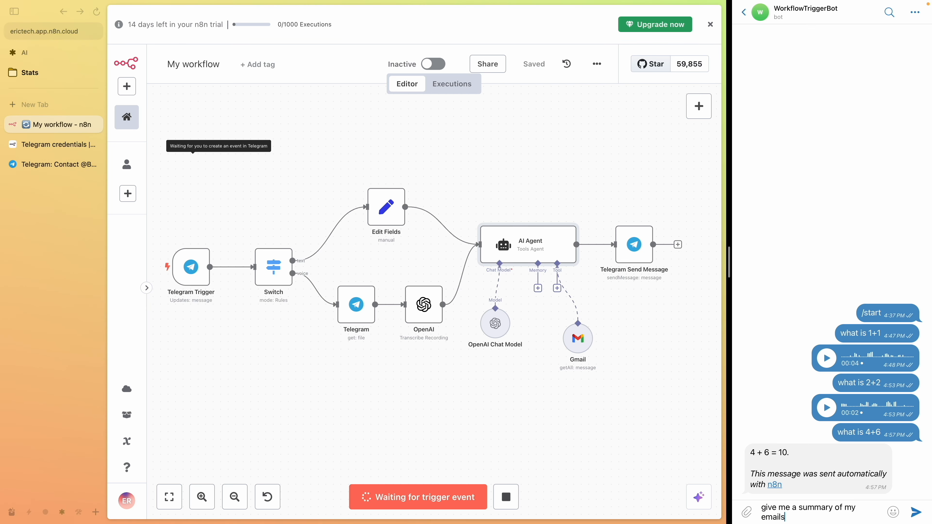
key("Return")
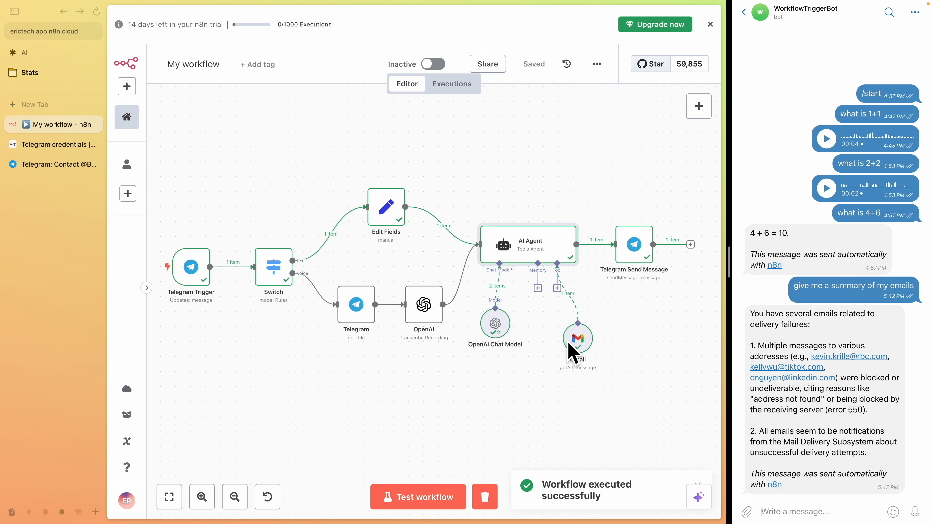
Send the bot a request to extract all blocked or undeliverable addresses from the "Delivery Status Notification (Failure)" emails, and test the workflow
key("ctrl+Tab")
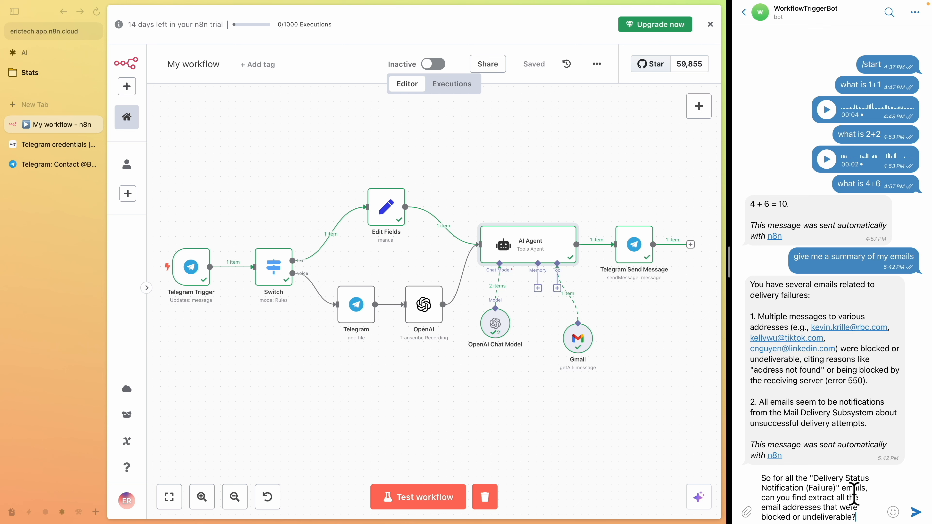
type("nd a")
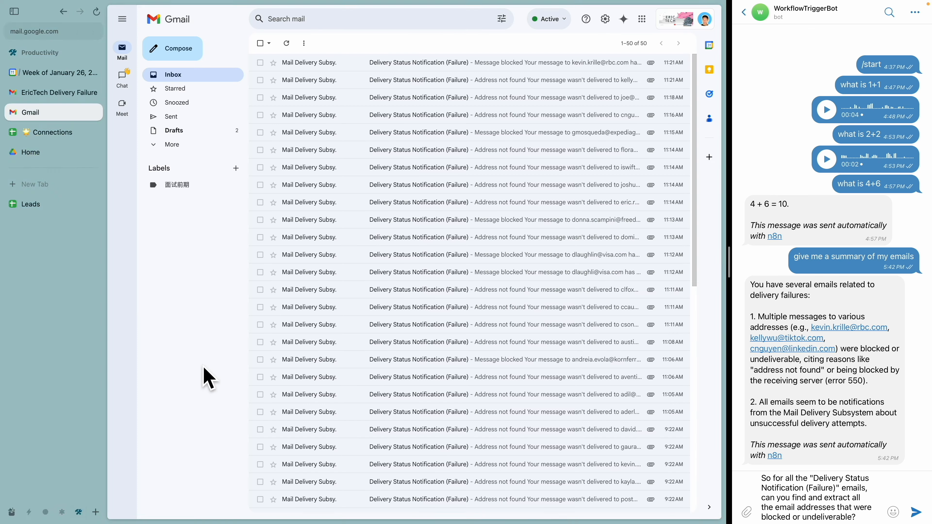
key("alt+Tab")
mouse_move(304, 61)
left_mouse_down()
mouse_move(591, 473)
mouse_move(404, 58)
left_mouse_up()
key("Escape")
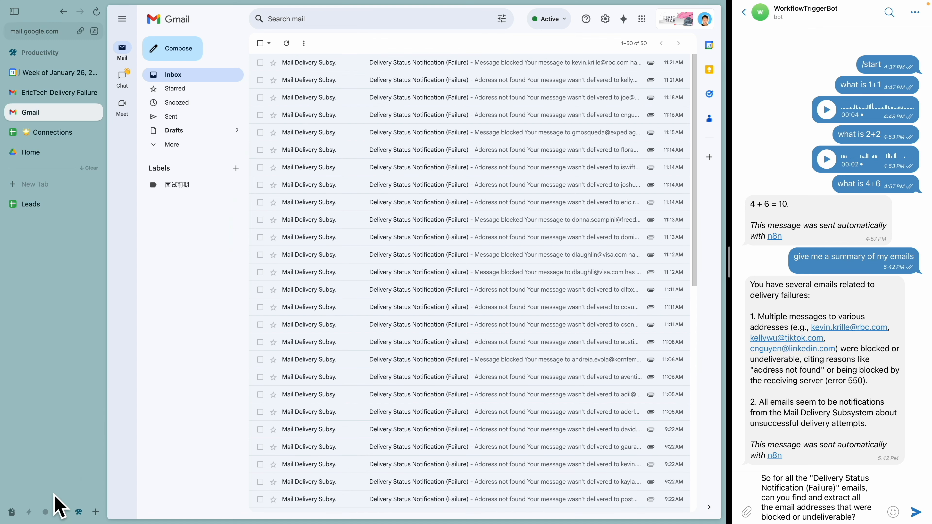
left_click(61, 512)
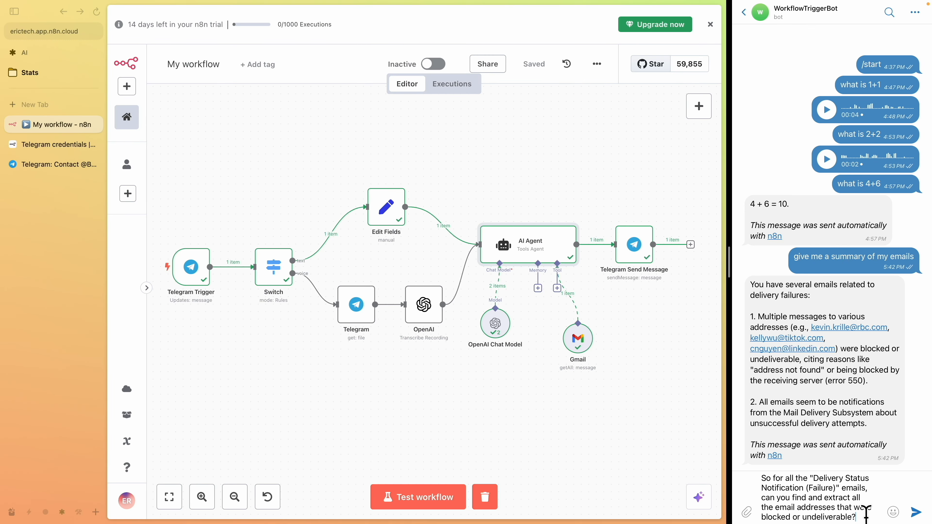
key("Return")
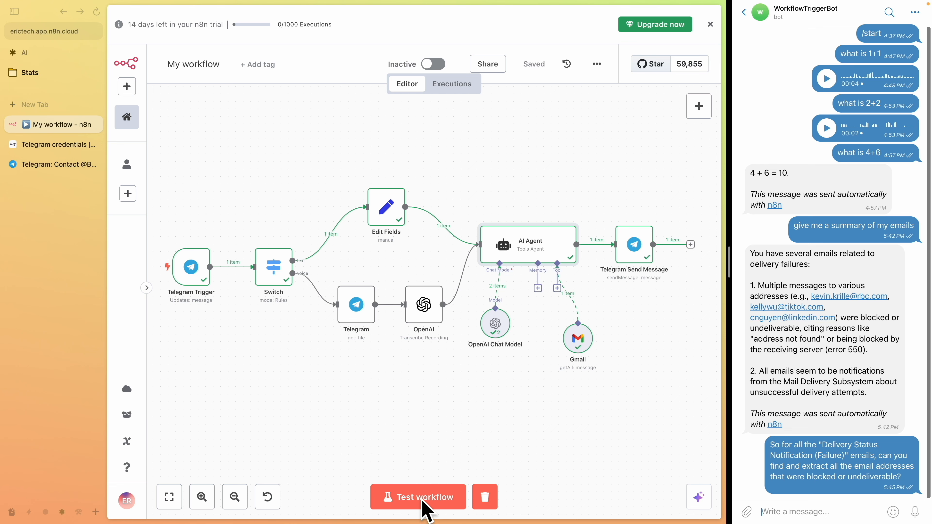
left_click(418, 508)
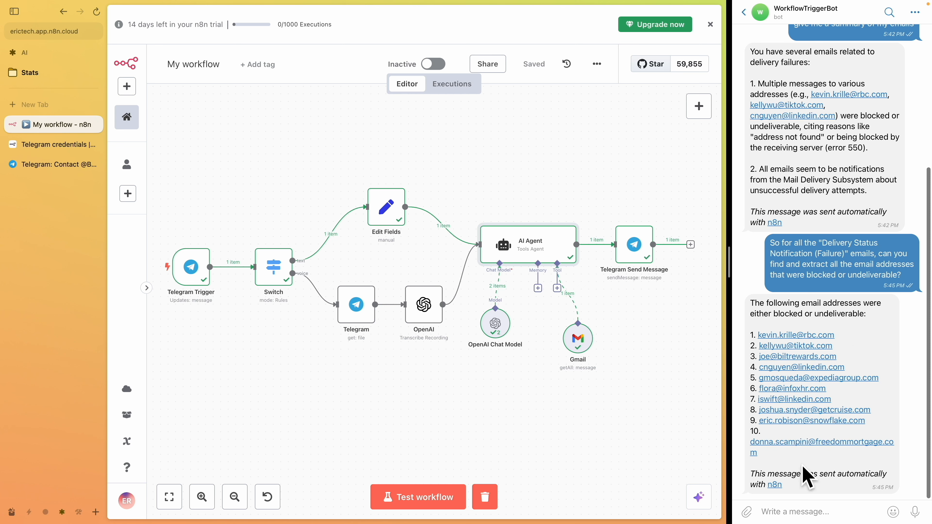
Attach a Google Sheets Tool to the AI Agent's tool connector
left_click(557, 289)
type("google sheet")
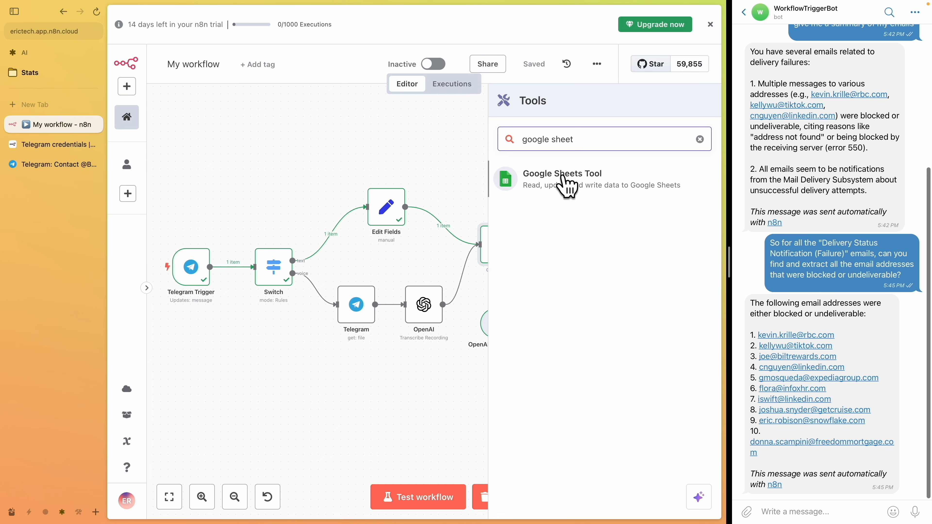
left_click(565, 186)
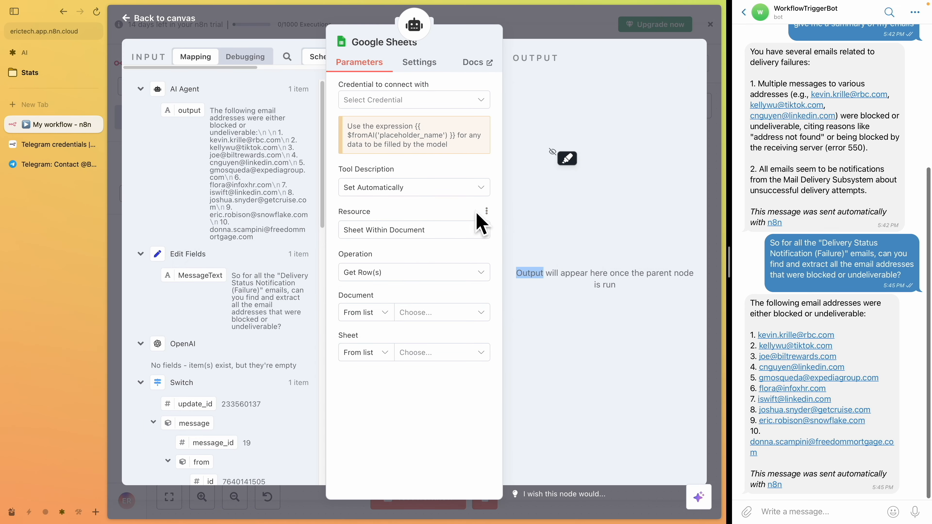
Create a new Google Sheets OAuth2 credential by signing in with Google
left_click(436, 101)
left_click(436, 132)
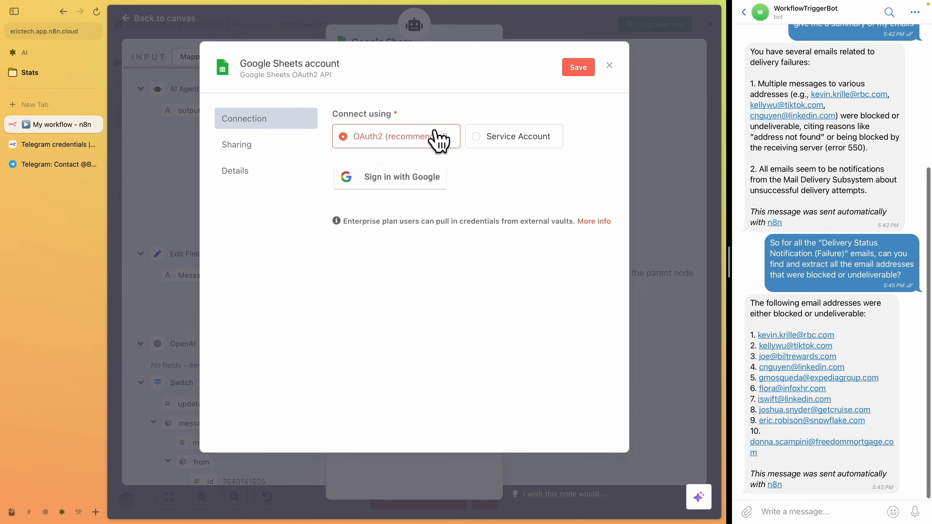
left_click(432, 184)
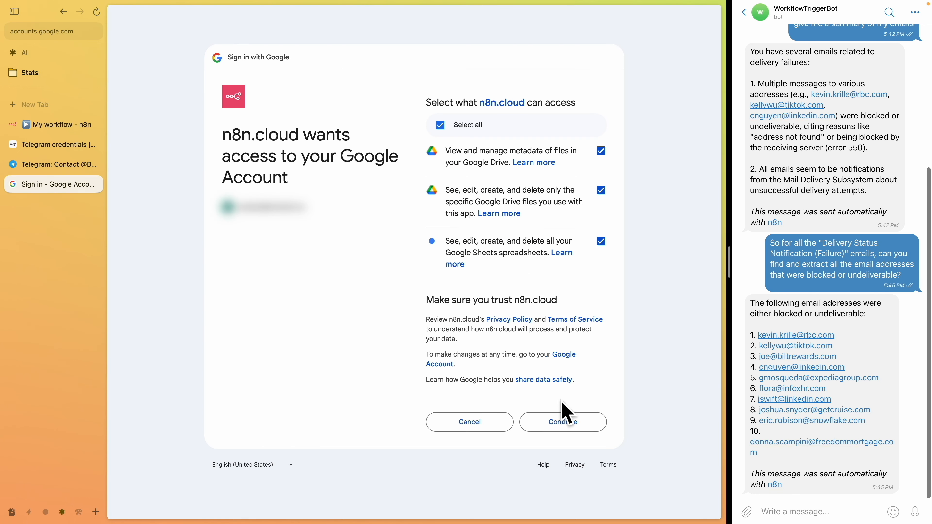
left_click(572, 428)
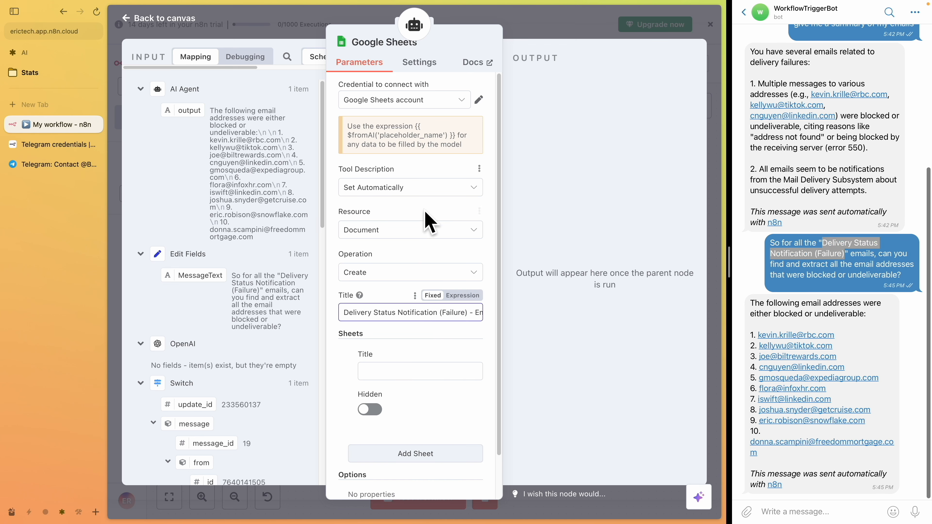
Set the Google Sheets tool to create a Document with a sheet titled Sheet1, then close the node
left_click(383, 273)
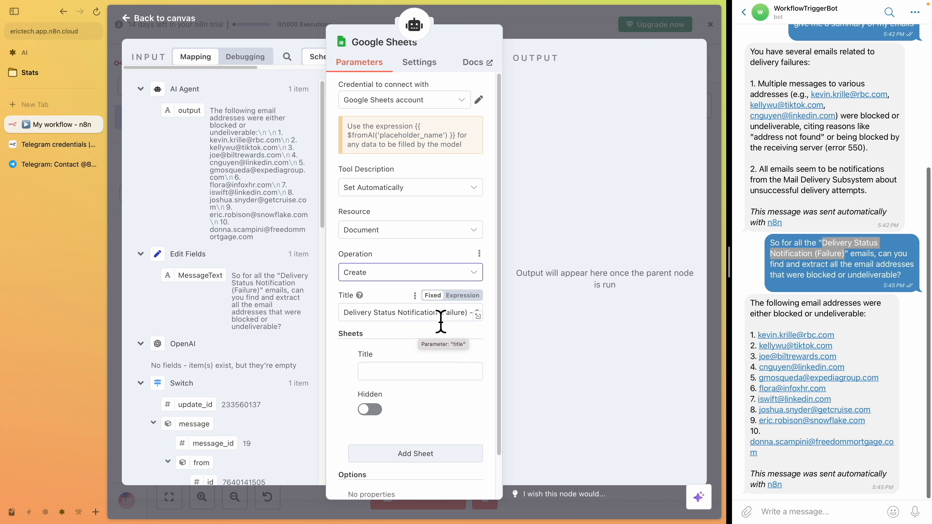
left_click(415, 371)
type("Sheet1")
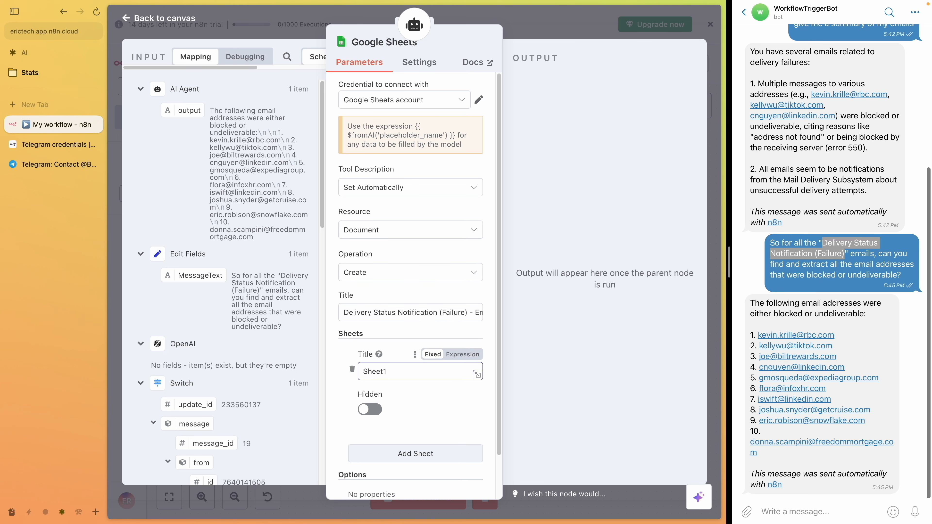
key("Escape")
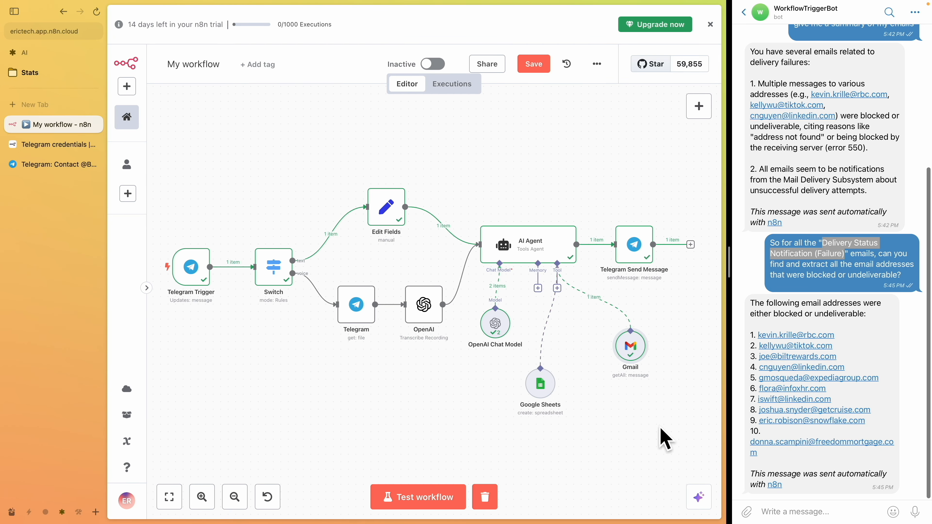
Resend the previous question extended to put the addresses into a Google Sheet with column name "email addresses", and test the workflow
left_click(808, 514)
left_click_drag(913, 288, 772, 243)
key("super+c")
key("super+v")
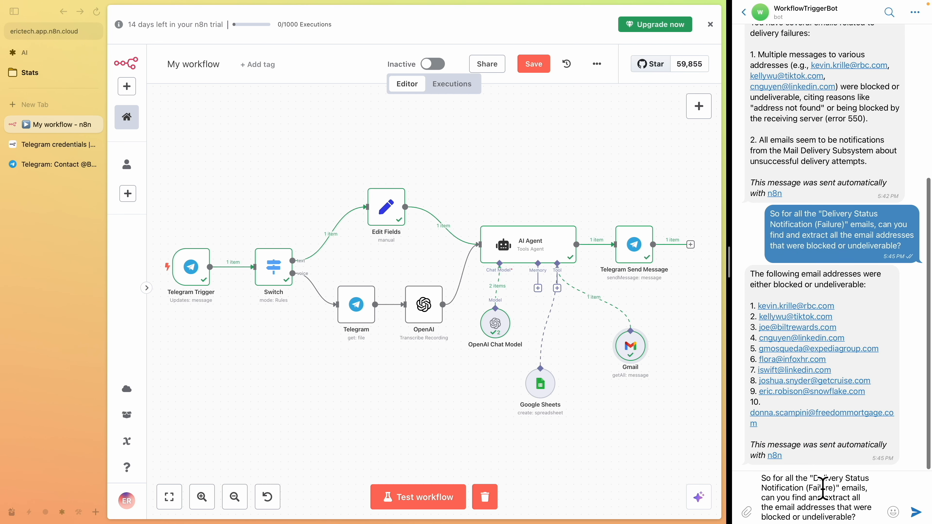
key("BackSpace")
type("and put them into a google sheet and the colum")
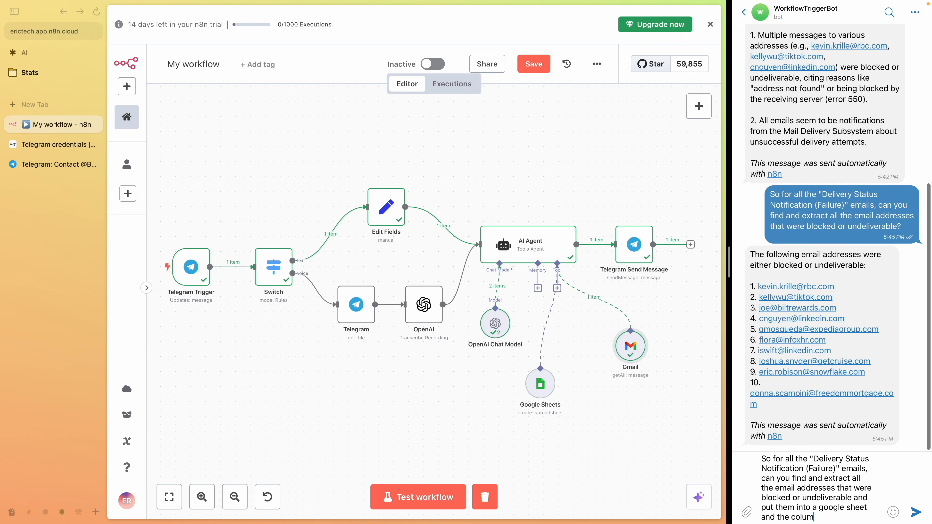
type("n name is \"email a")
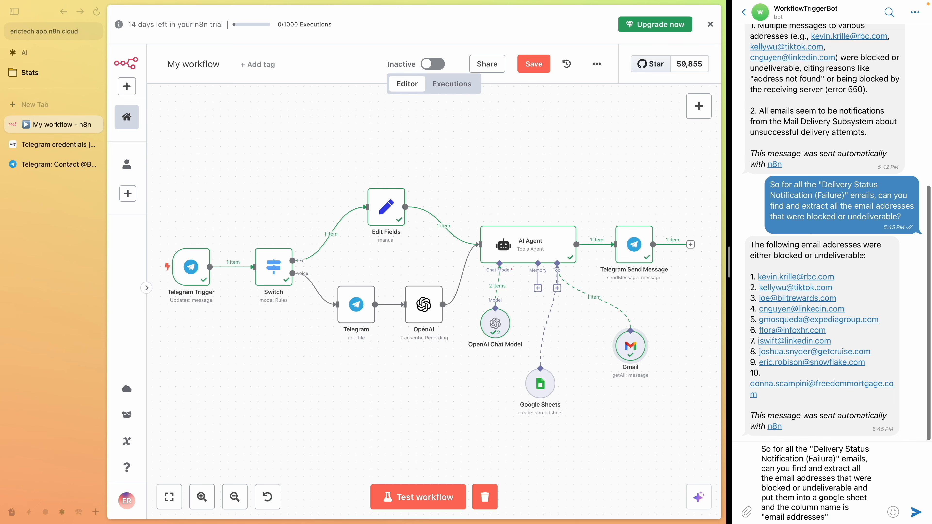
type("ddresses\"")
key("Return")
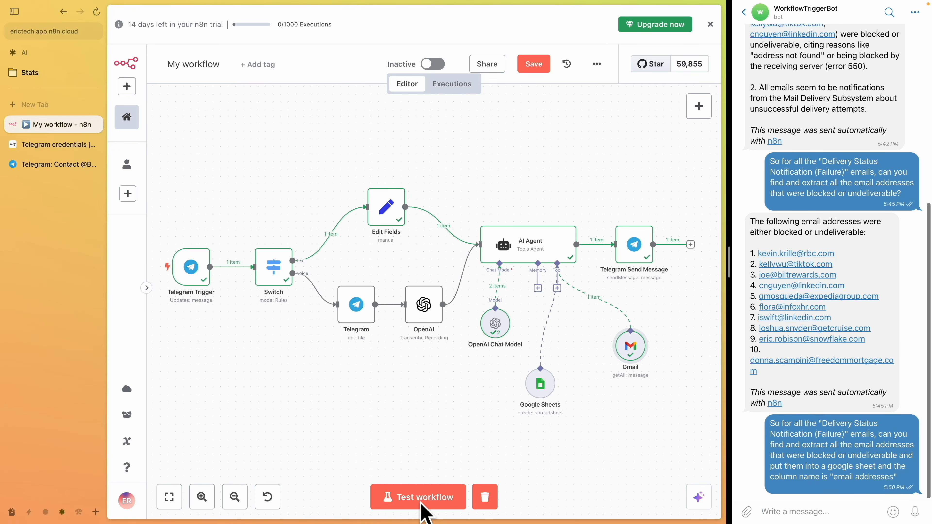
left_click(429, 499)
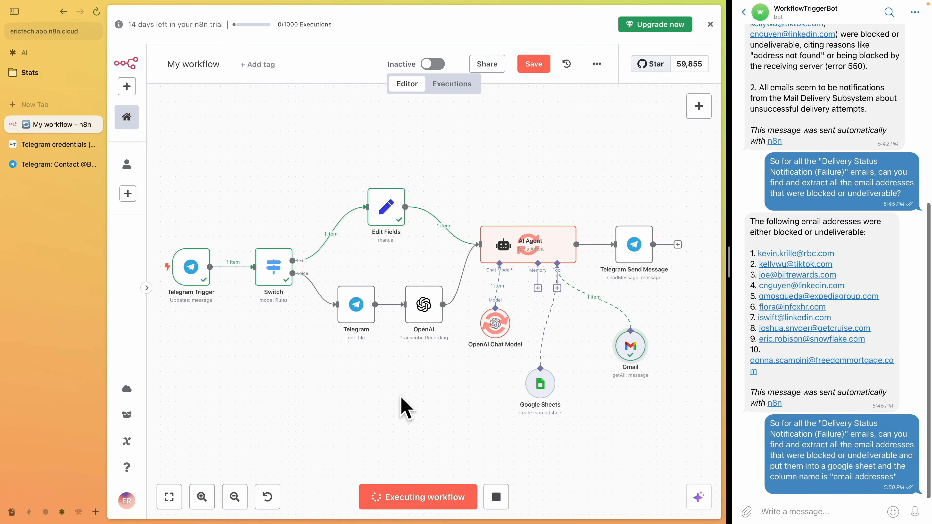
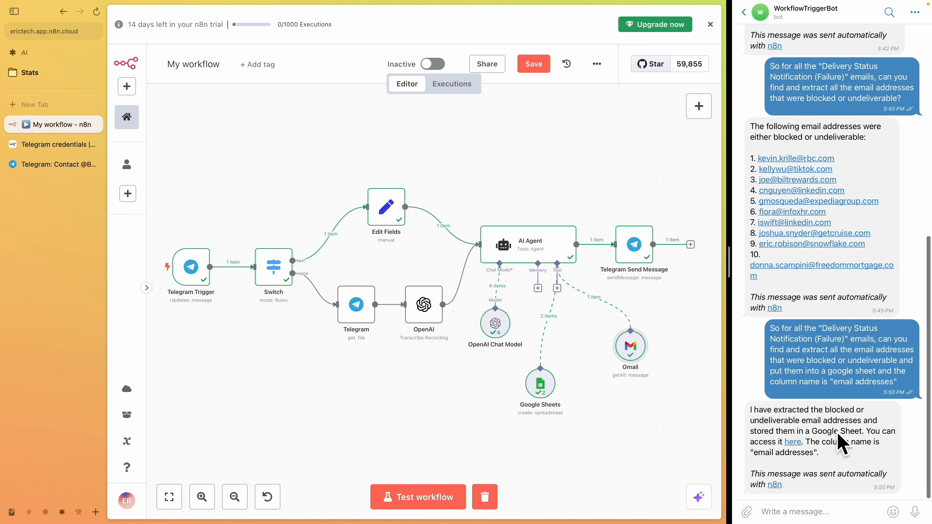
Open the spreadsheet linked in the bot's reply and review the Google Sheets tool's settings in the workflow
left_click(792, 442)
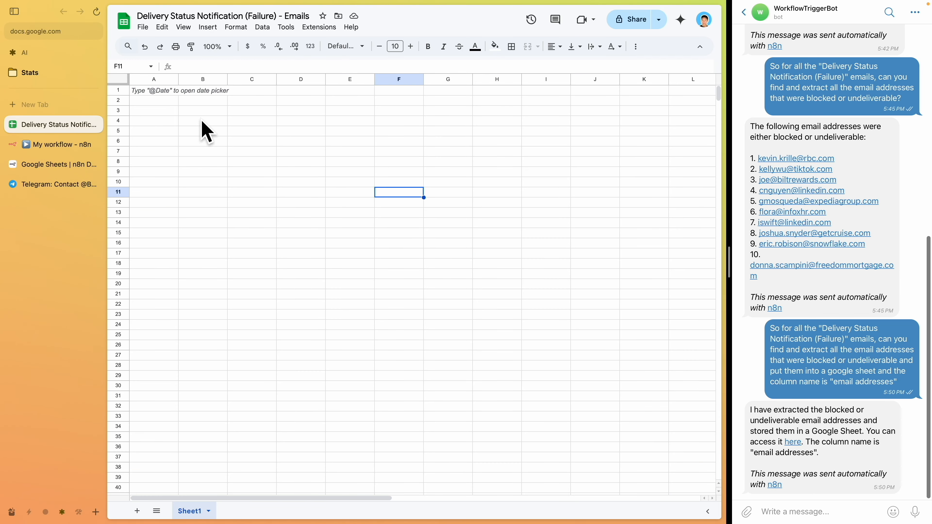
left_click(56, 143)
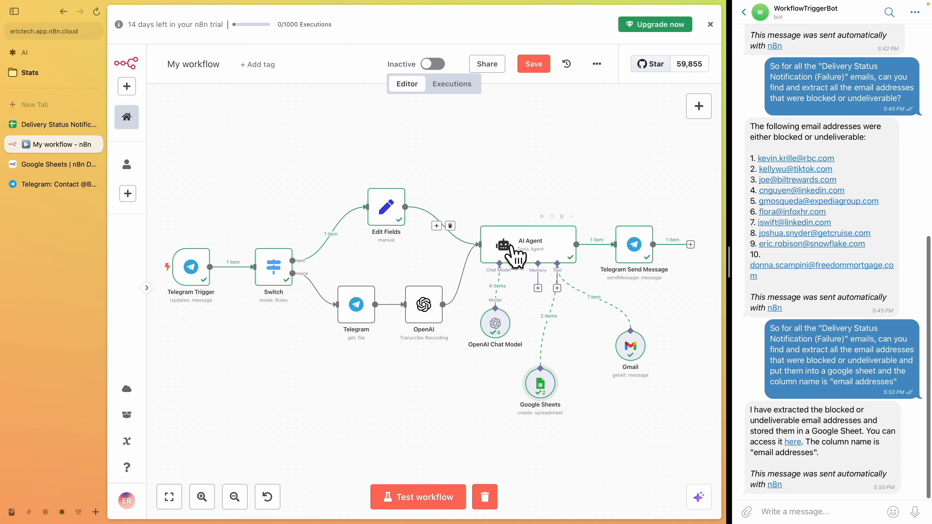
double_click(542, 382)
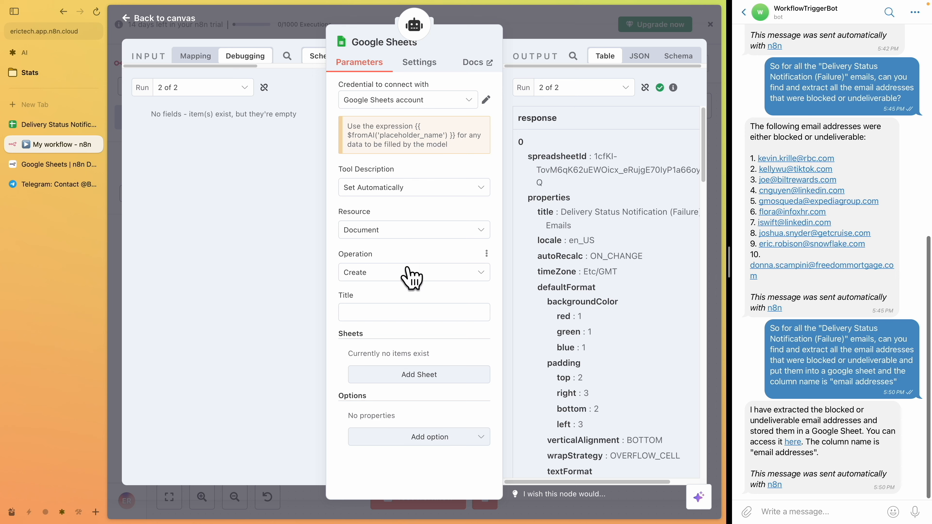
left_click(400, 237)
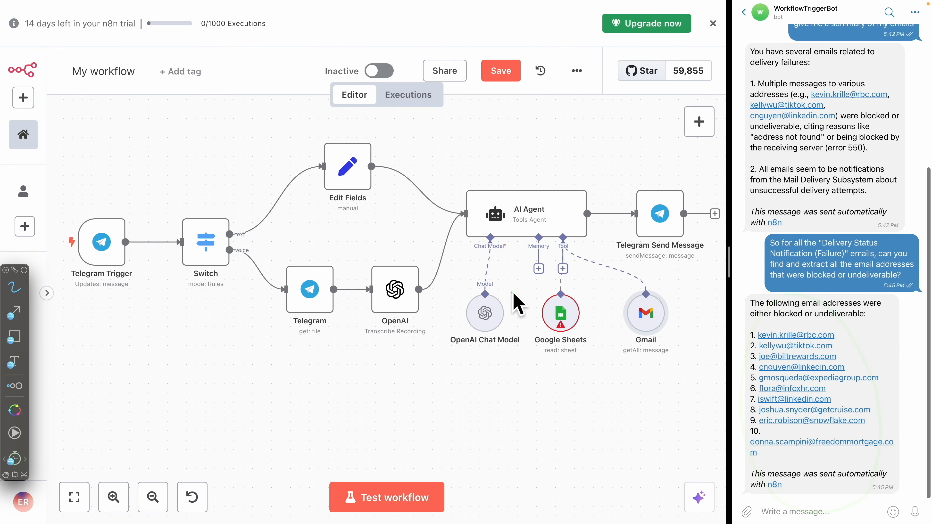
Open the Google Sheets tool, copy the $fromAI placeholder expression, and set its resource to Sheet Within Document
mouse_move(663, 304)
left_mouse_down()
mouse_move(665, 370)
mouse_move(672, 354)
left_mouse_up()
mouse_move(488, 281)
left_mouse_down()
mouse_move(454, 360)
mouse_move(499, 364)
left_mouse_up()
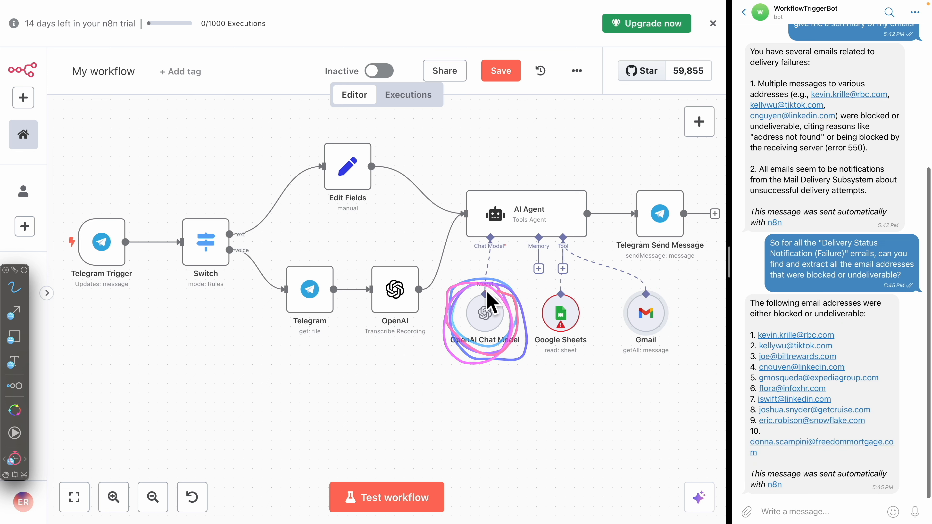
mouse_move(481, 292)
left_mouse_down()
mouse_move(526, 220)
mouse_move(554, 293)
left_mouse_up()
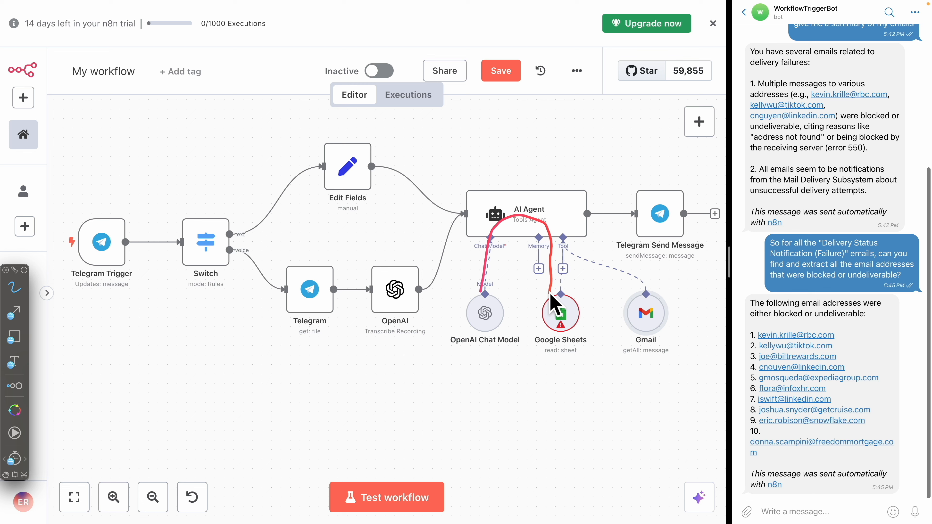
key("Escape")
left_click(562, 313)
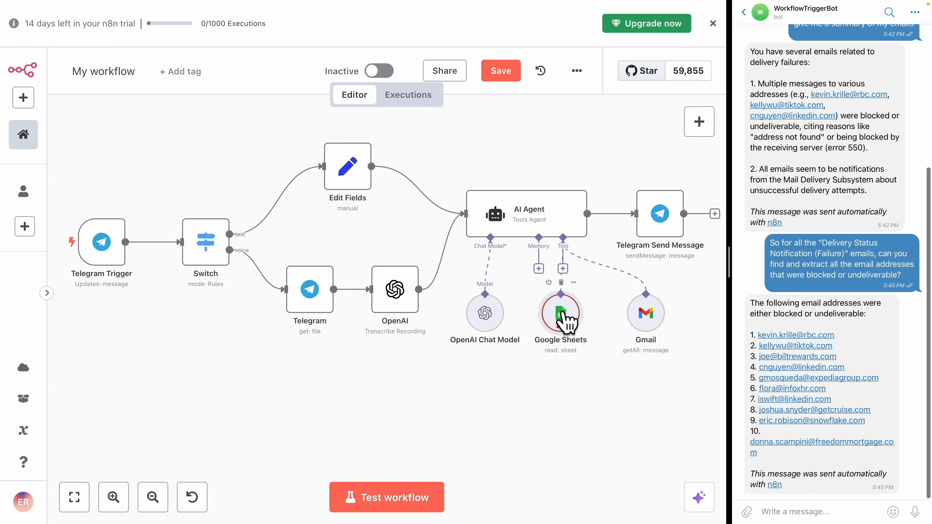
double_click(566, 320)
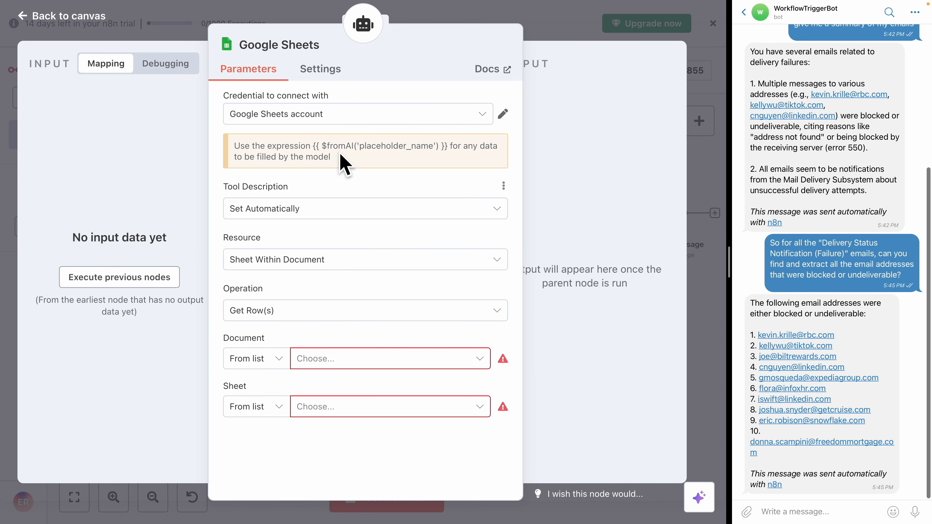
mouse_move(315, 147)
left_mouse_down()
mouse_move(447, 148)
mouse_move(452, 165)
left_mouse_up()
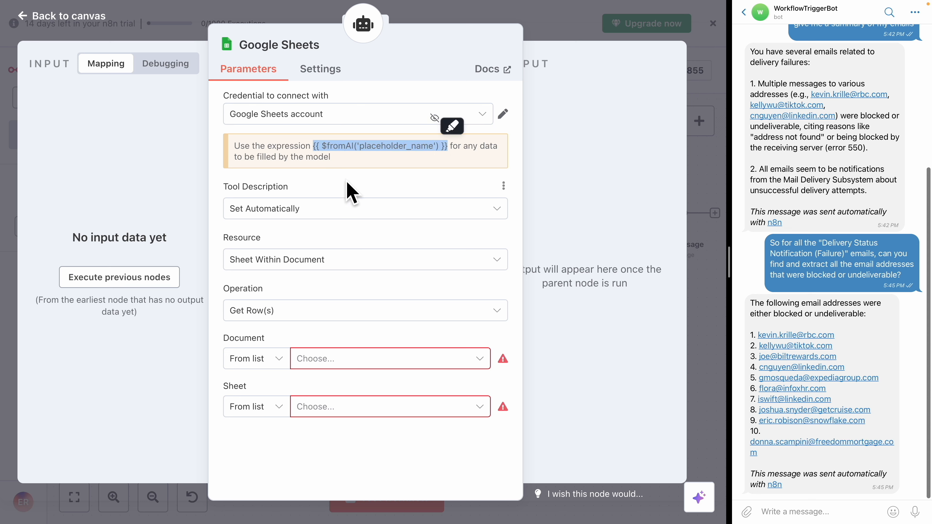
left_click(316, 261)
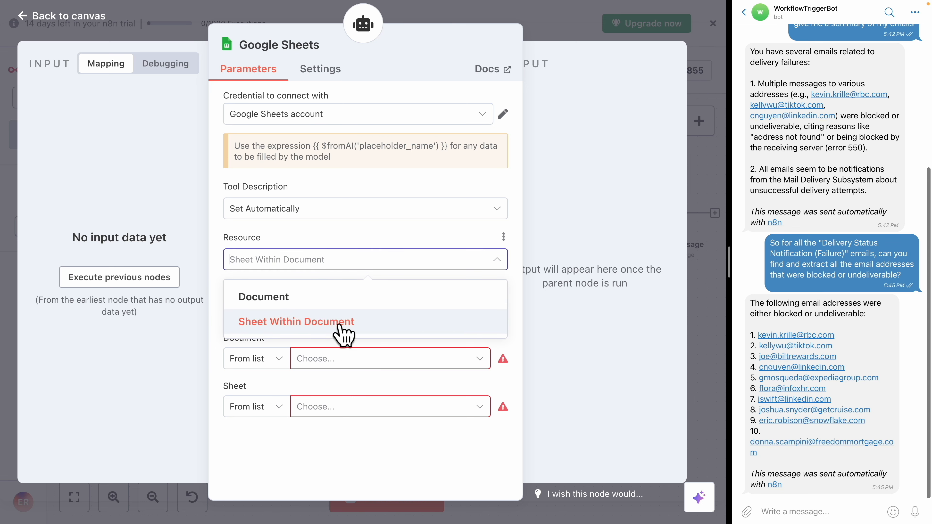
left_click(367, 322)
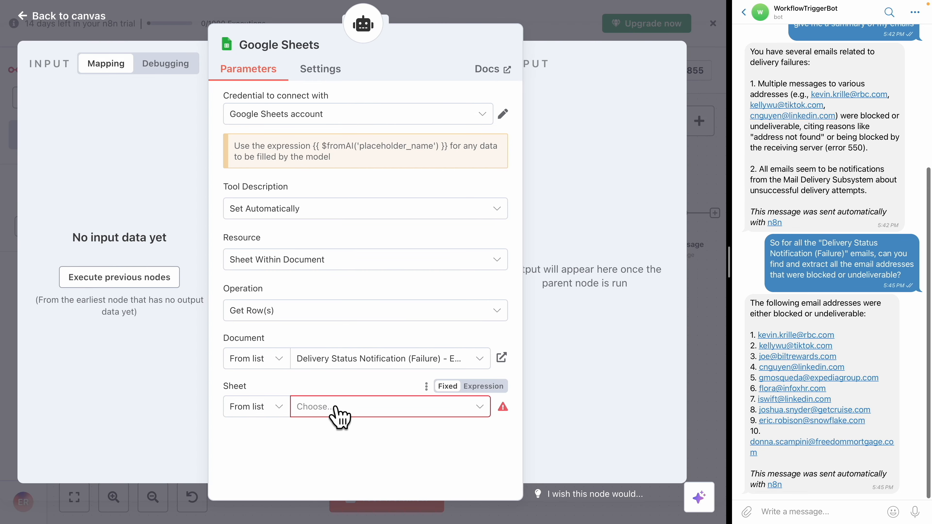
Select the document Delivery Status Notification (Failure) - Emails and the sheet Sheet1
left_click(334, 407)
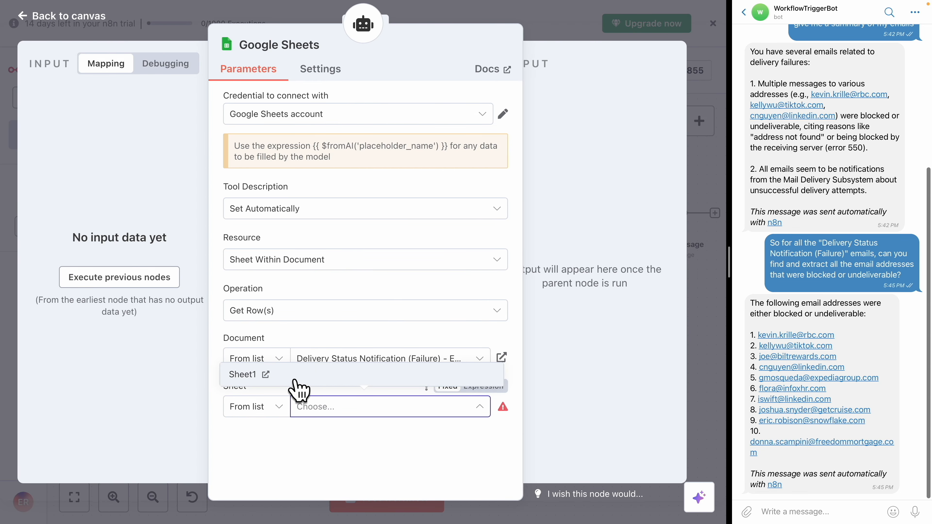
left_click(296, 378)
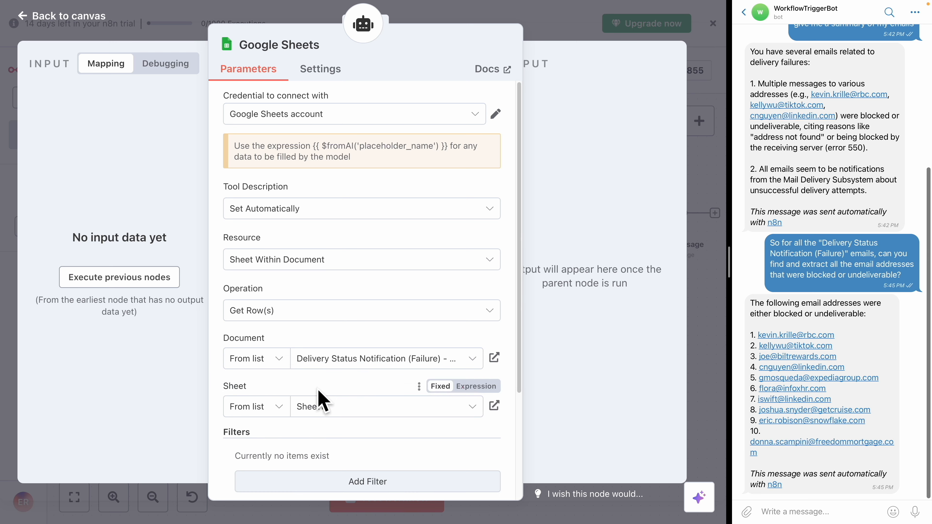
Set the Google Sheets tool's operation to Append Row
scroll(337, 371, "down", 3)
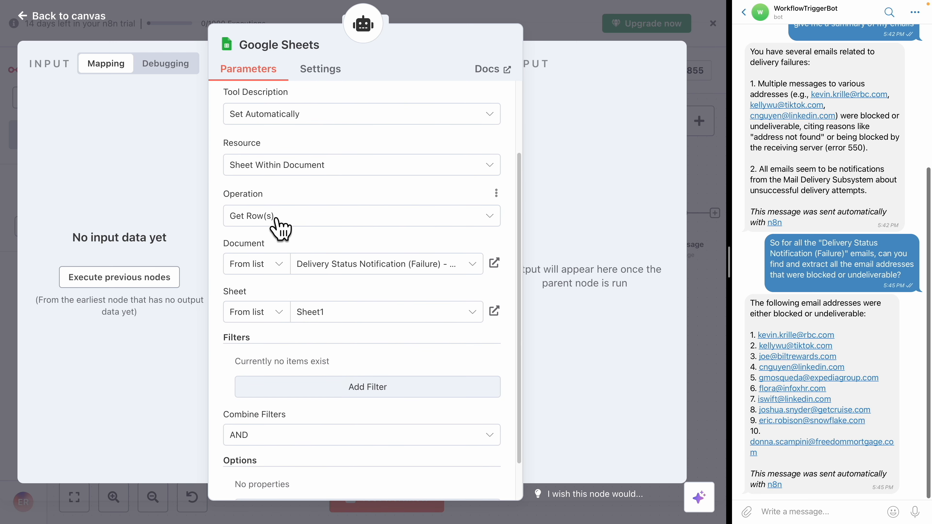
left_click(295, 220)
scroll(305, 264, "up", 2)
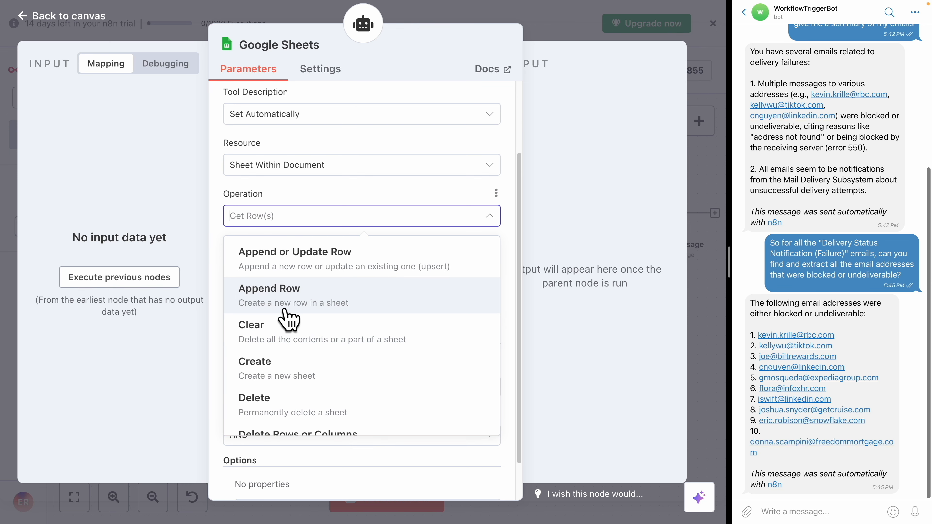
left_click(379, 316)
Paste {{ $fromAI('placeholder_name') }} as the value for the Emails column
scroll(287, 323, "down", 2)
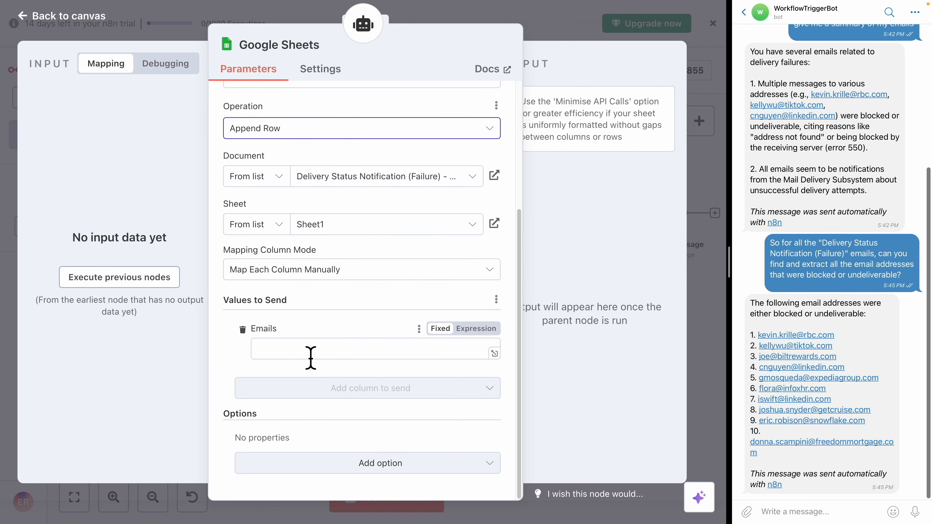
left_click(283, 356)
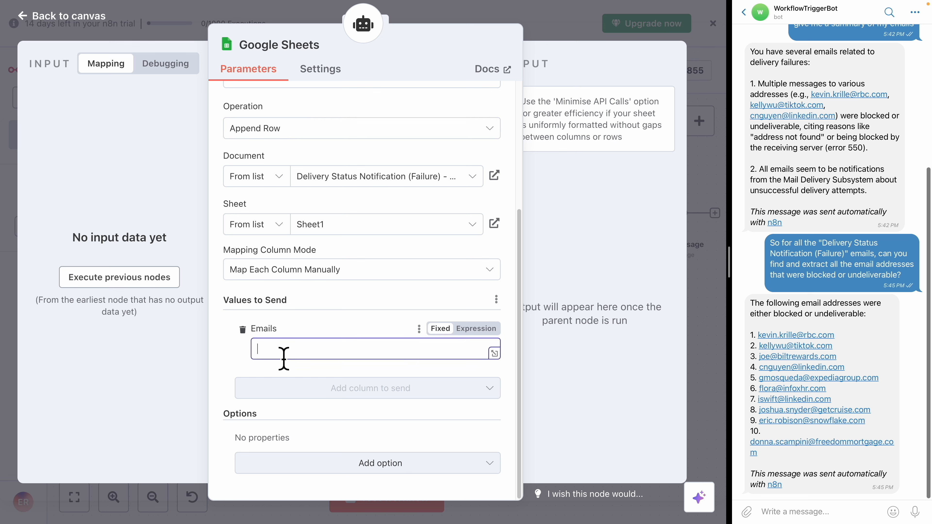
type("{{ $fromAI('placeholder_name') }}")
left_click(796, 514)
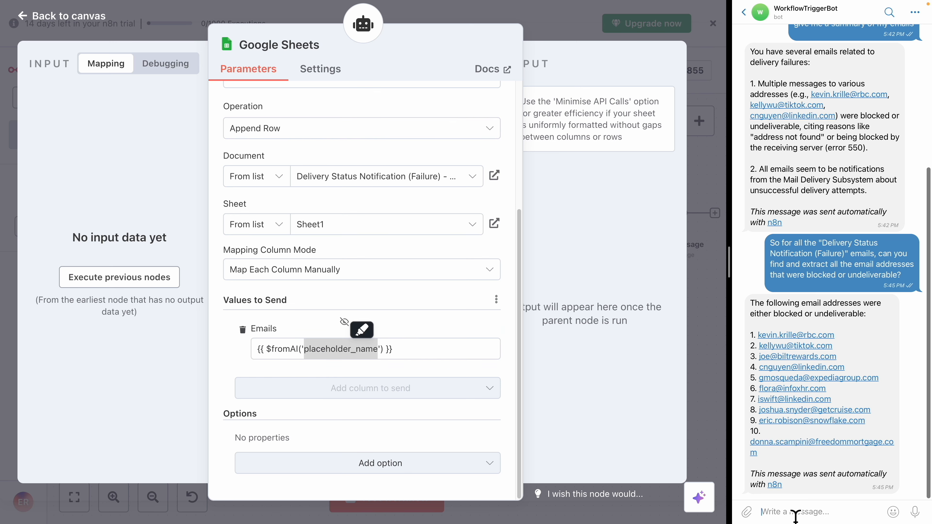
Return to the canvas and save the workflow
left_click(693, 138)
left_click(695, 138)
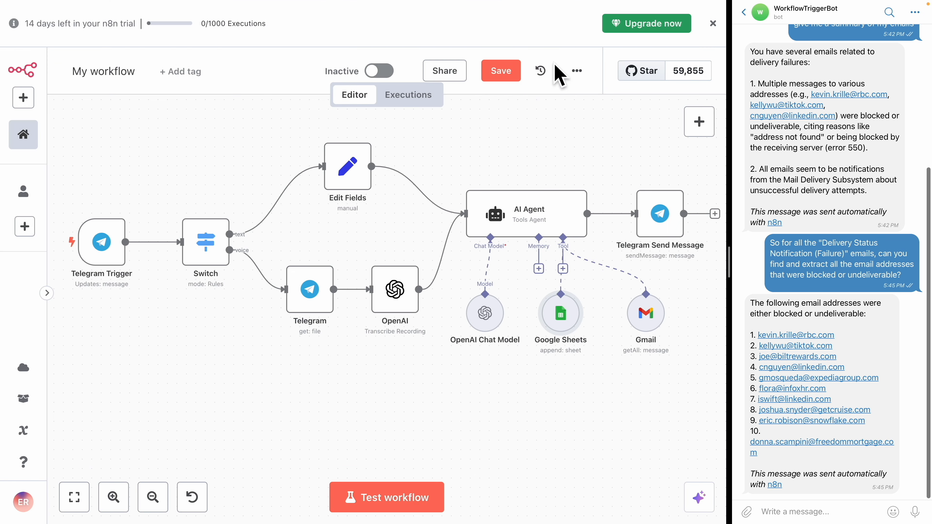
left_click(498, 70)
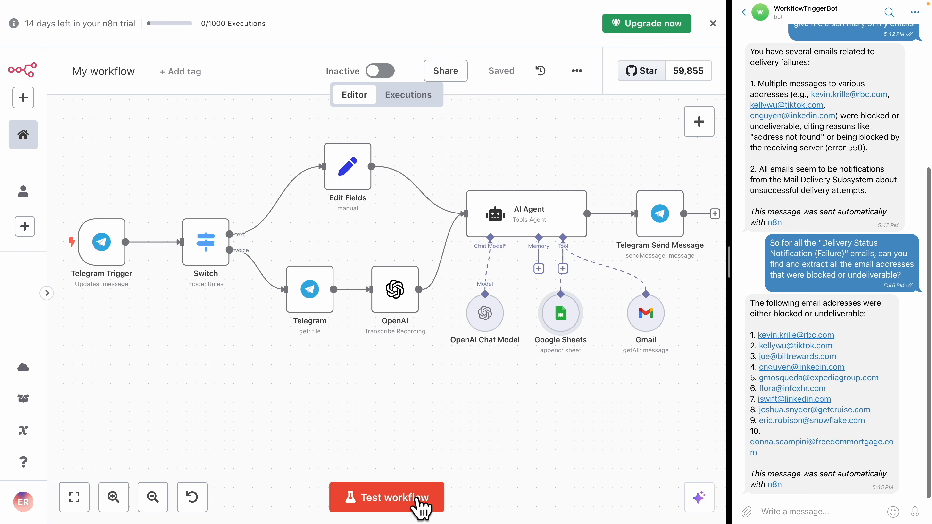
Test the workflow and send the bot the question extended with "append them one by one to the google sheet"
left_click(421, 507)
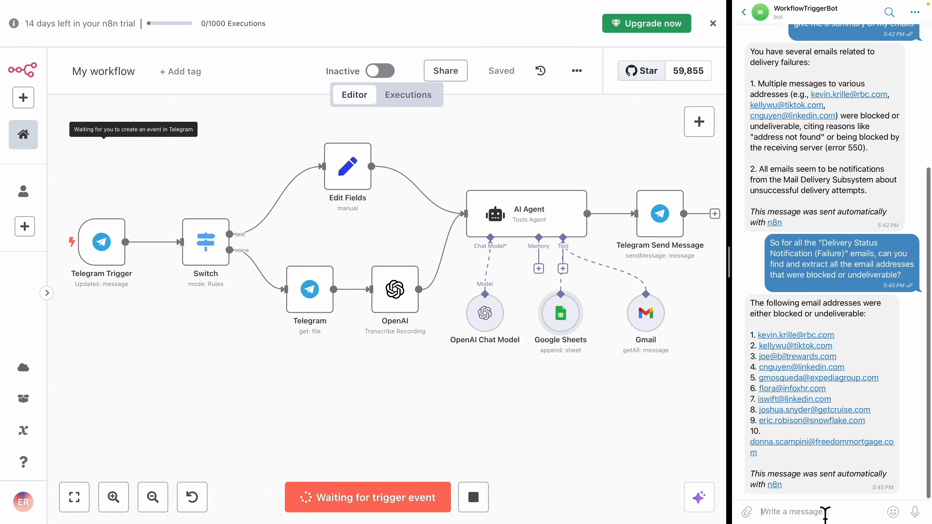
type("So for all the \"Delivery Status Notification (Failure)\" emails, can you find and extract all the email addresses that were blocked or undeliverable?")
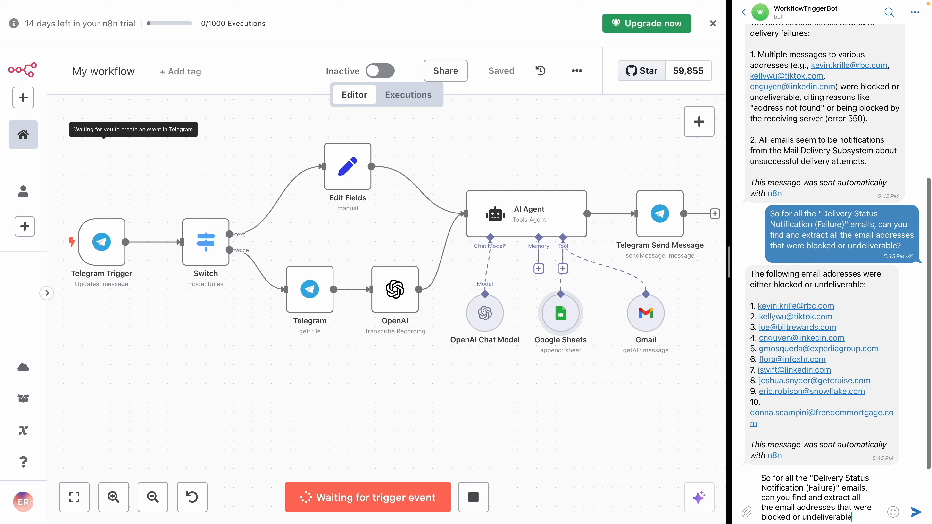
type("appl")
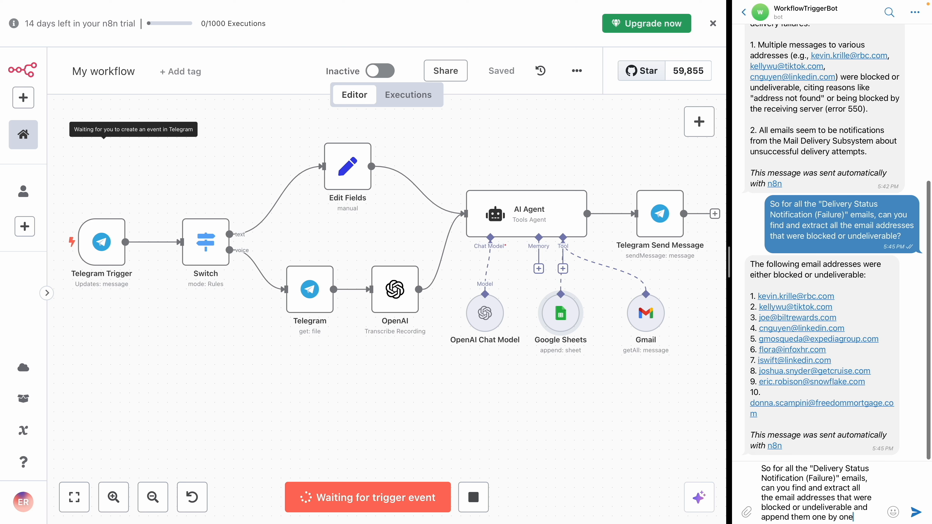
type("the google sheet")
key("Return")
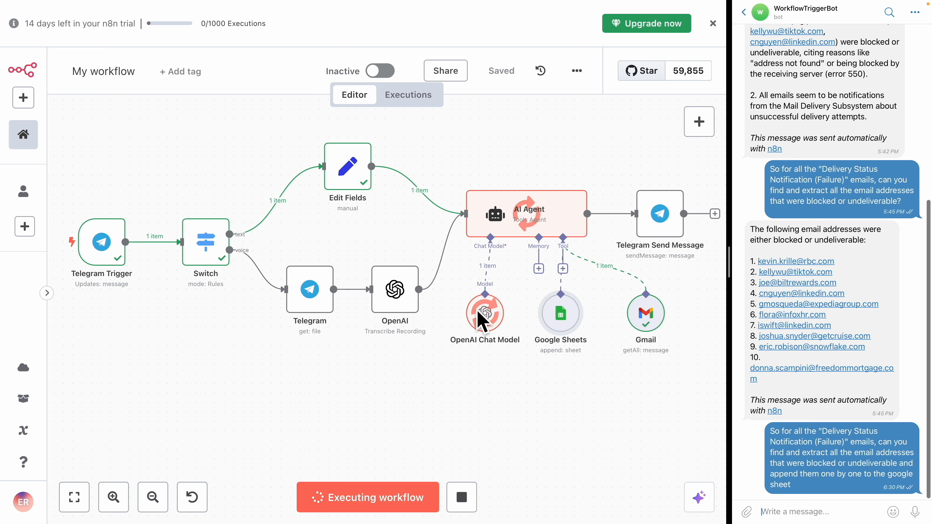
Check the Delivery Status Notification spreadsheet for the appended email addresses
key("ctrl+Tab")
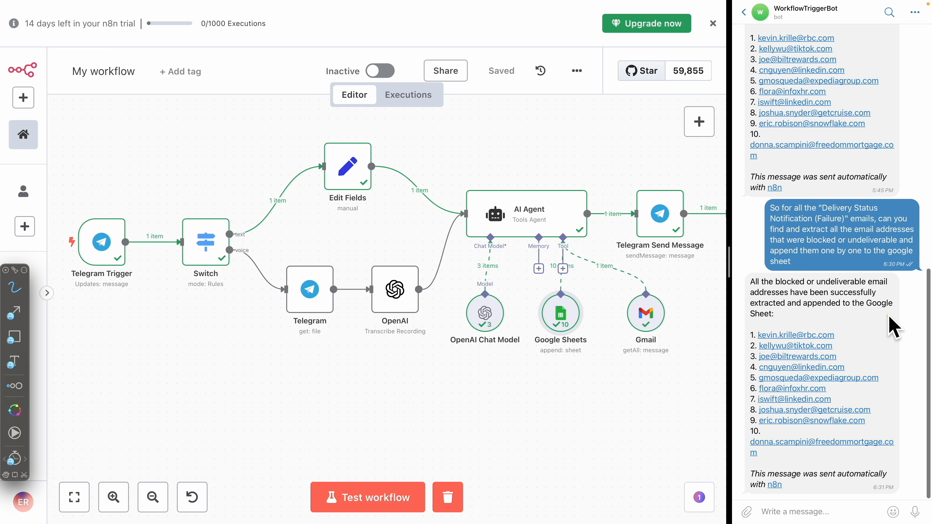
mouse_move(793, 341)
left_mouse_down()
mouse_move(796, 474)
mouse_move(761, 353)
left_mouse_up()
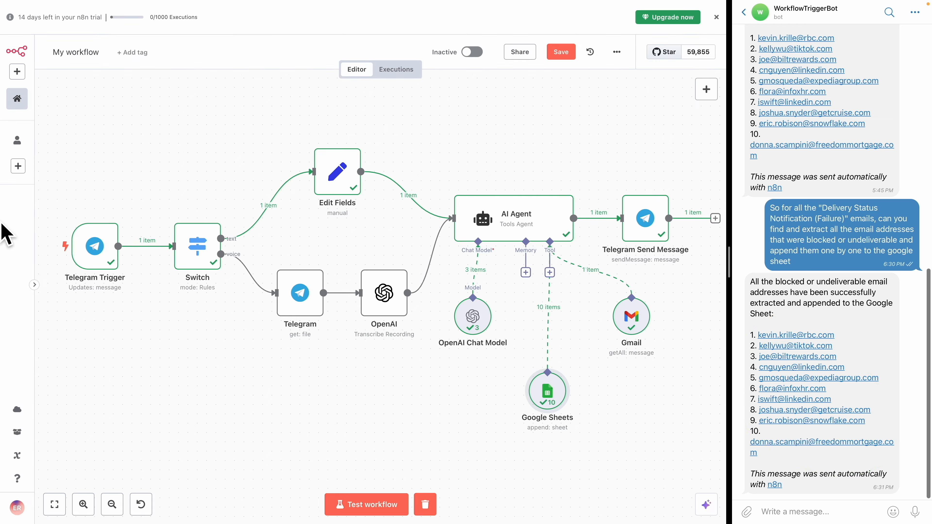
mouse_move(7, 231)
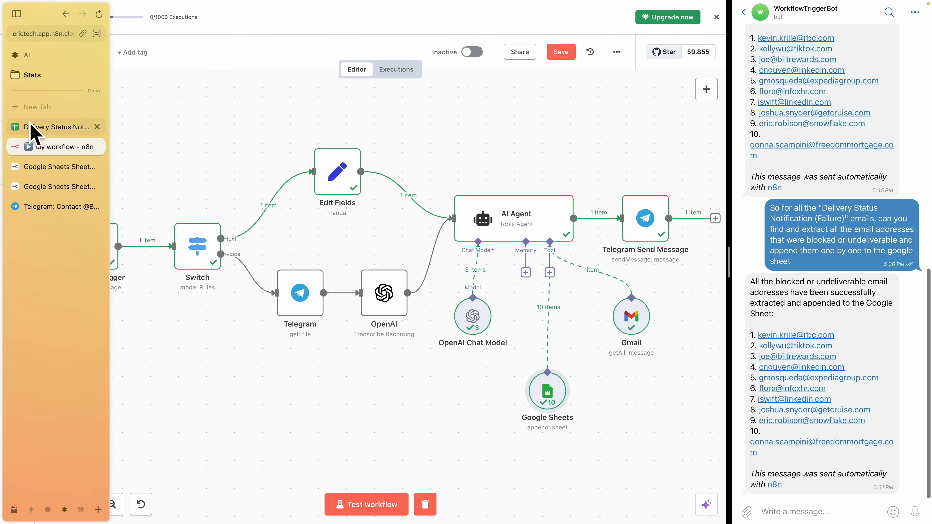
left_click(22, 127)
left_click(16, 15)
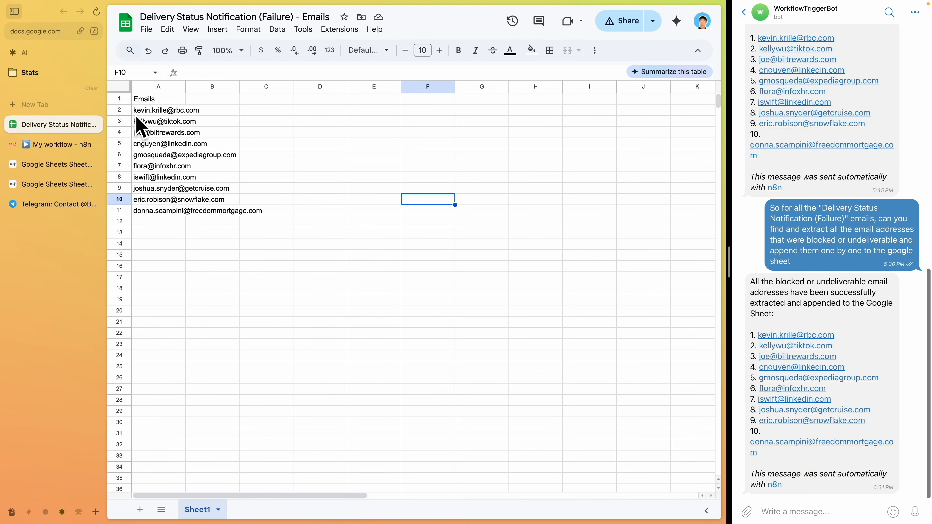
Add a Gmail tool to the AI Agent and set its operation to Delete
left_click(73, 144)
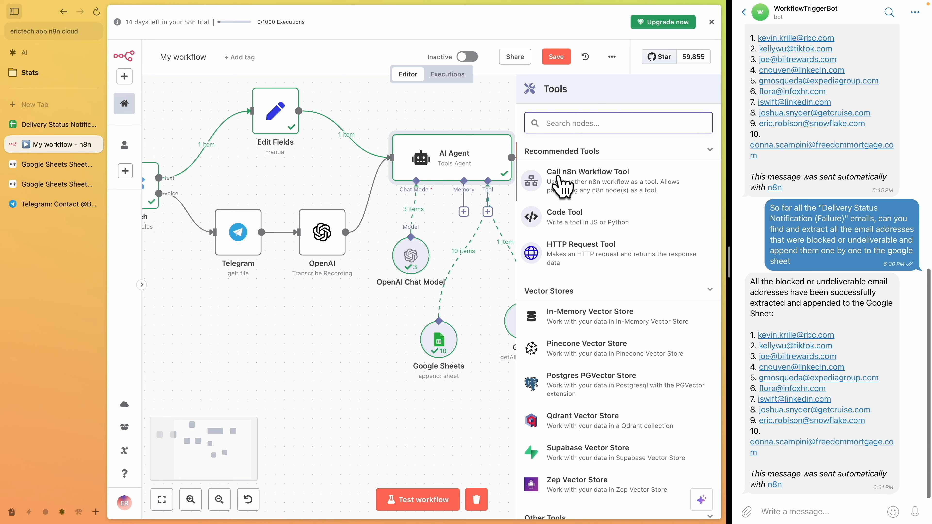
type("gmail")
left_click(608, 169)
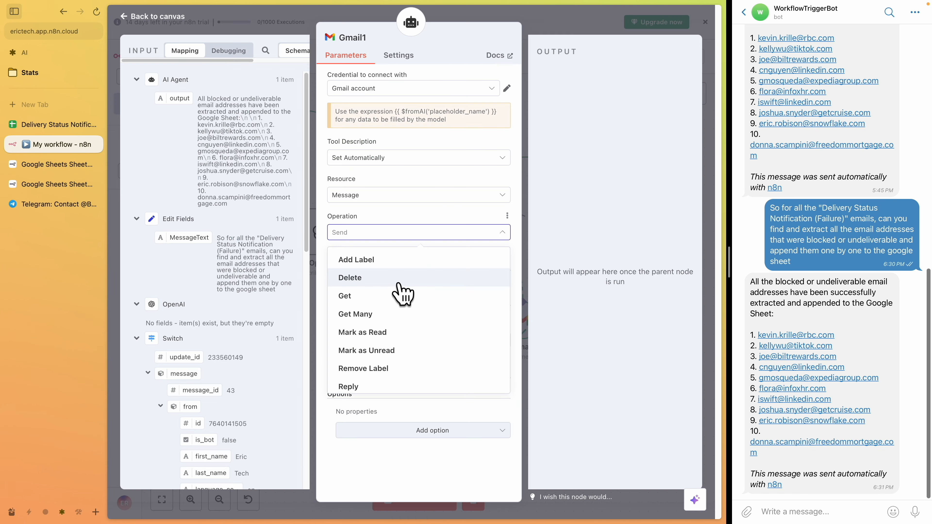
left_click(401, 289)
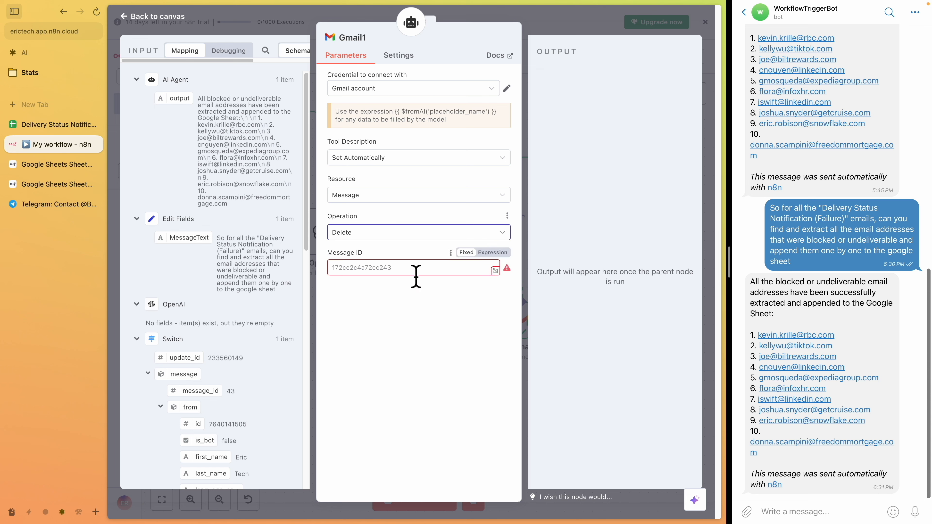
Set the Gmail tool's Message ID to the expression {{ $fromAI('placeholder_name') }}
scroll(231, 268, "down", 10)
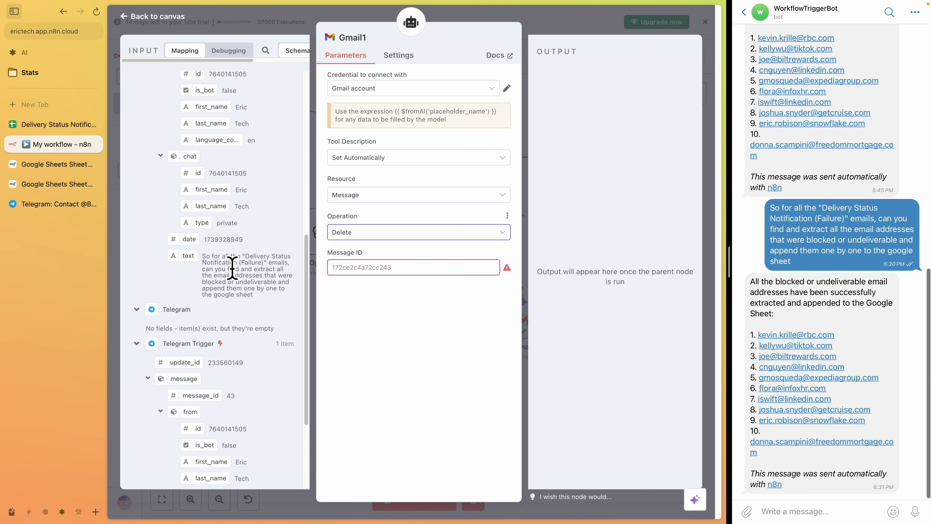
scroll(231, 264, "up", 10)
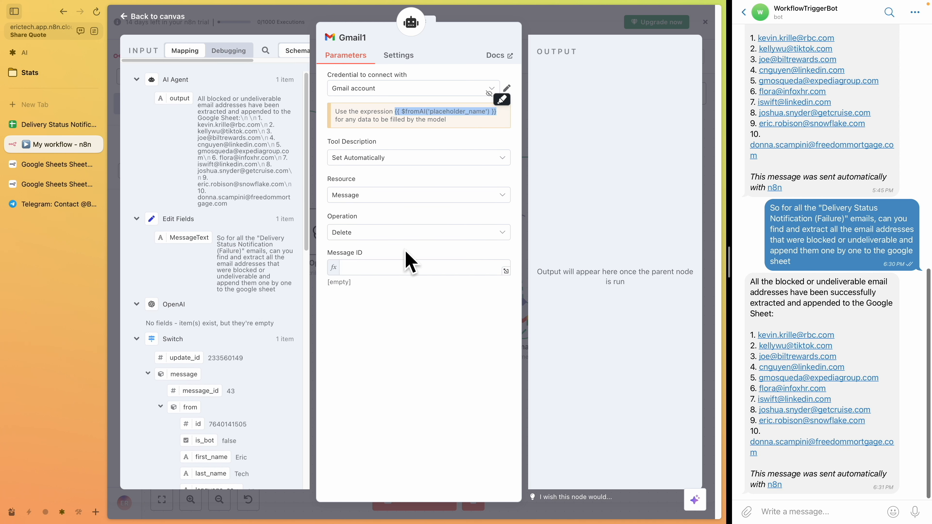
left_click(400, 268)
type("{{ $fromAI('placeholder_name') }}")
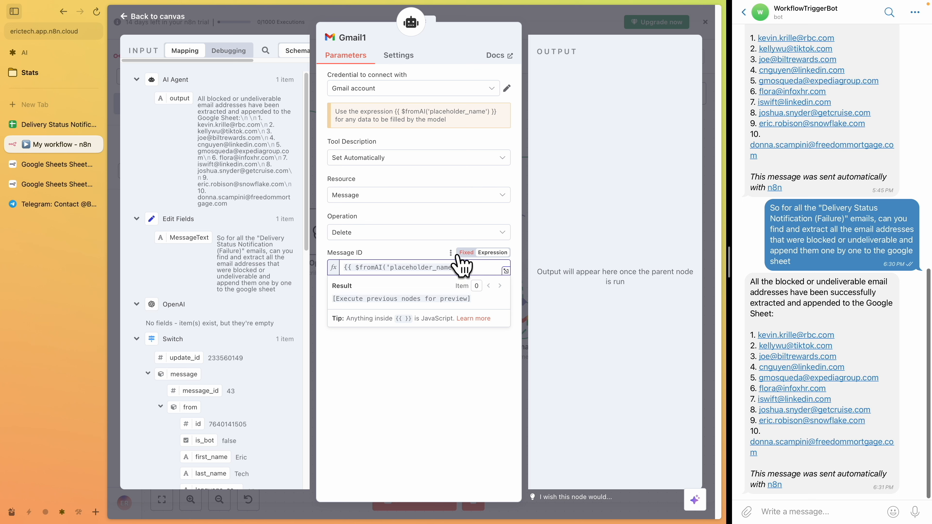
left_click(463, 269)
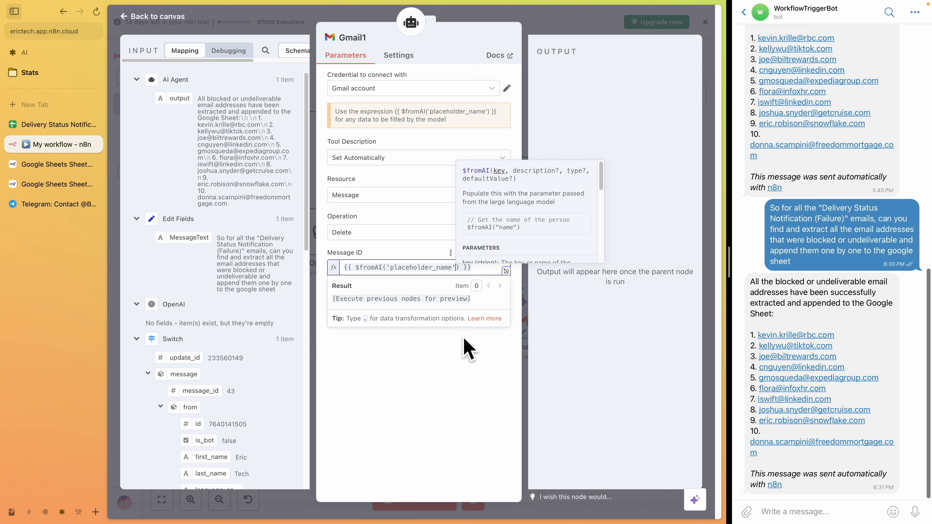
Add the description 'Message Id for the email to delete' to the Message ID's $fromAI expression and return to the canvas
type(", 'Mess")
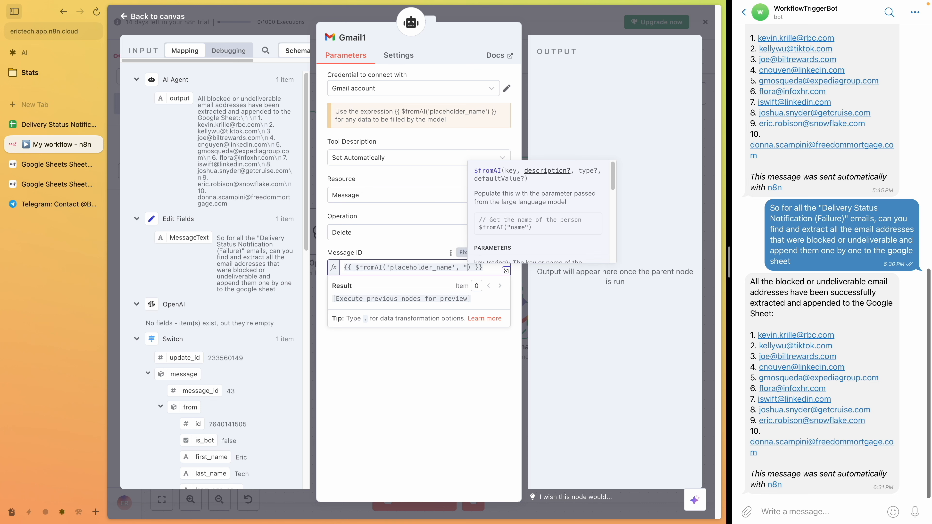
type("age Id")
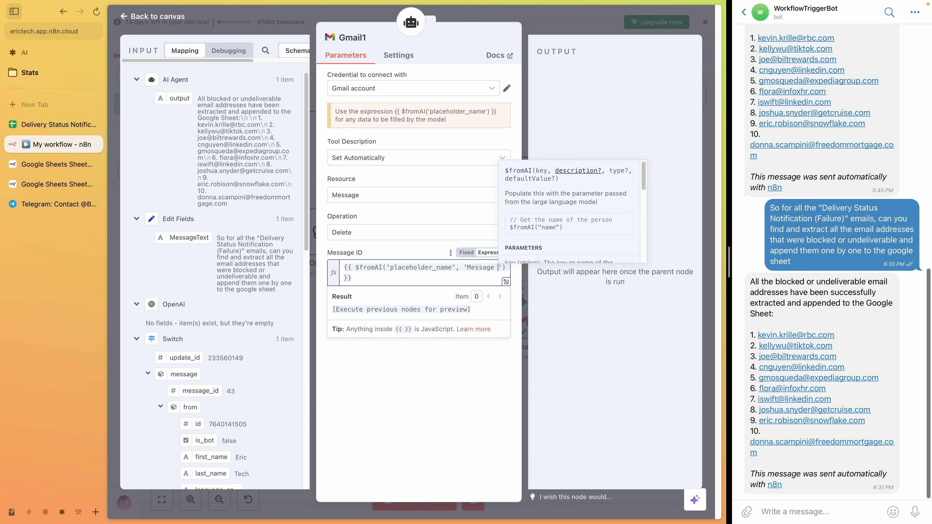
type(" for the email")
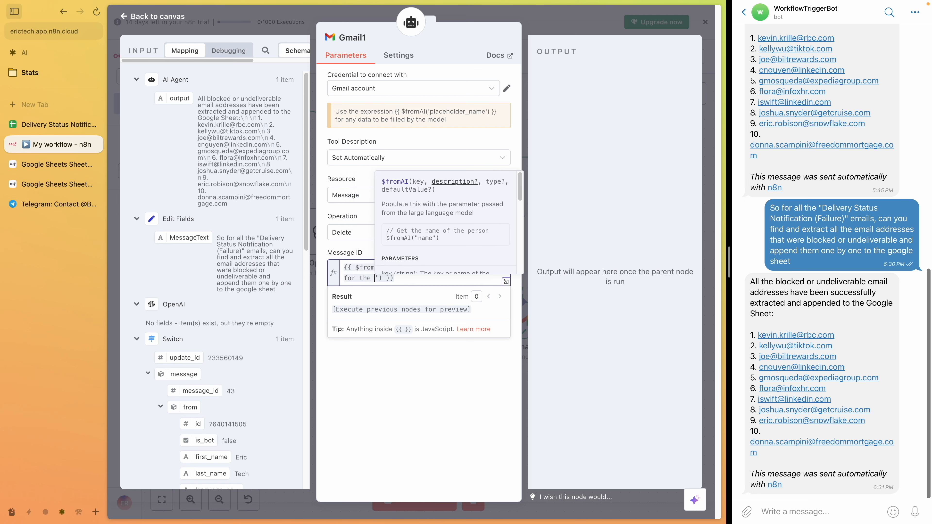
type(" to delete")
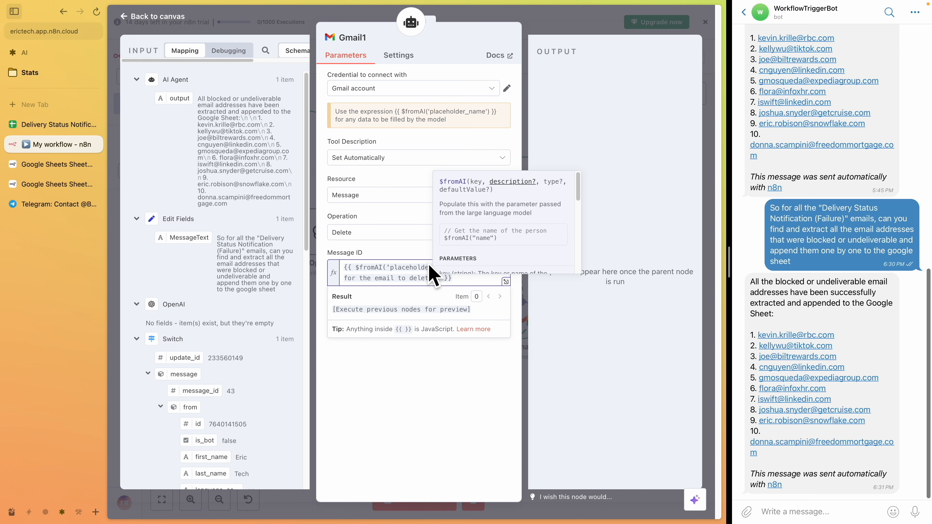
left_click(440, 404)
left_click(550, 19)
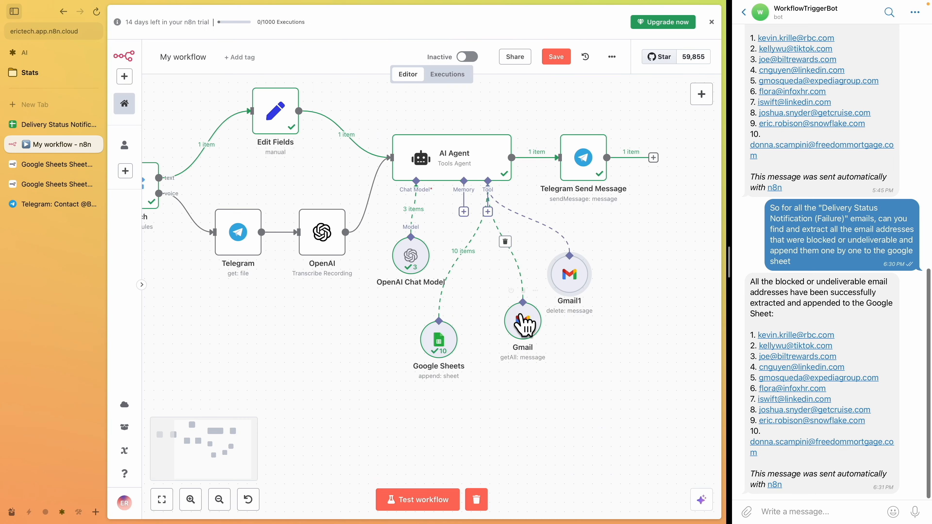
Add the description 'email Addressess that we extracted that are blocked or undeliverable' to the Google Sheets Emails expression and save the workflow
double_click(442, 343)
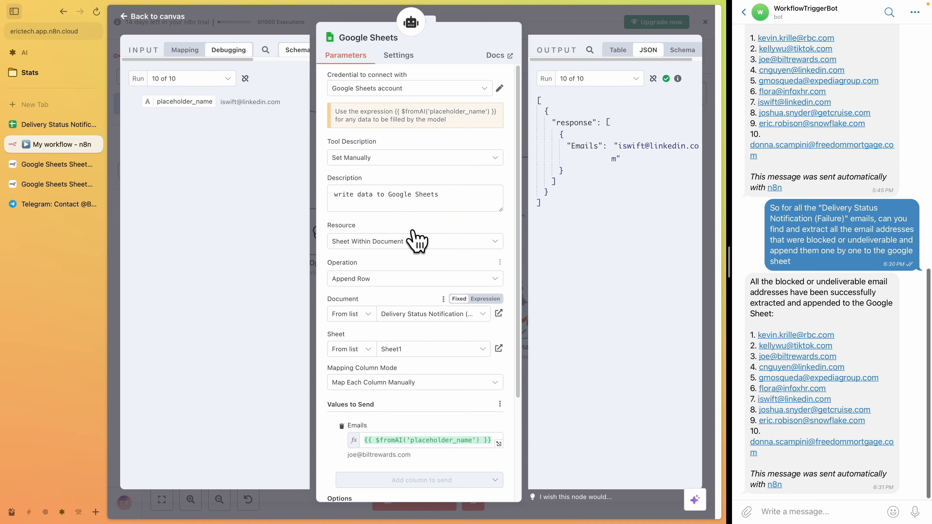
scroll(418, 250, "down", 4)
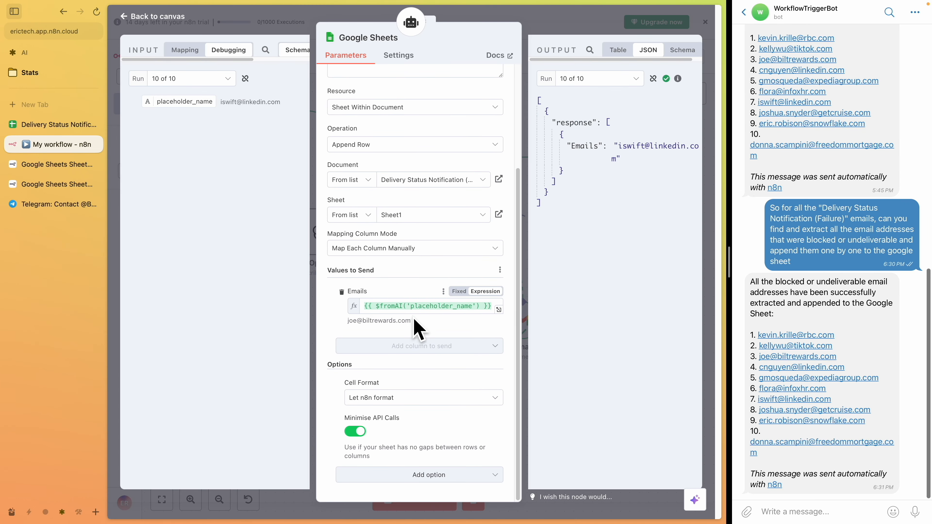
scroll(413, 318, "up", 1)
left_click(455, 320)
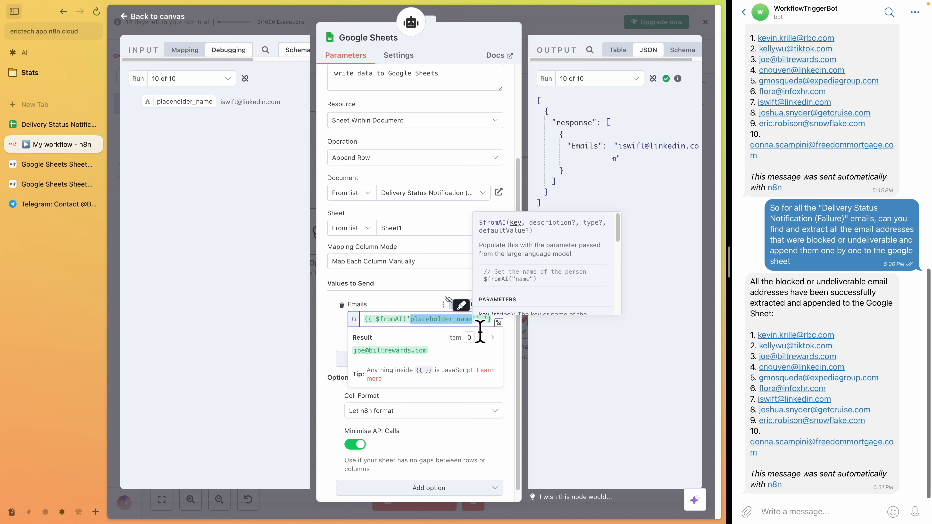
type(", '")
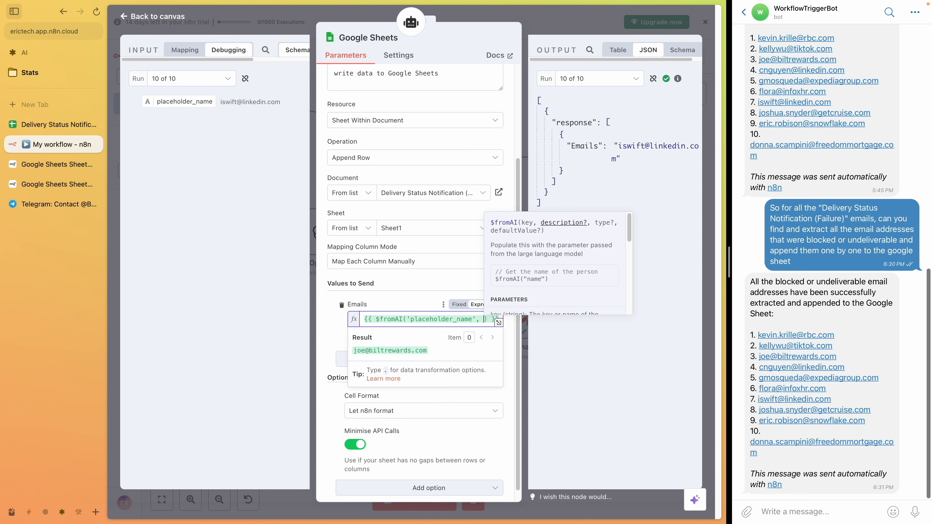
type("'")
key("Left")
type("email ")
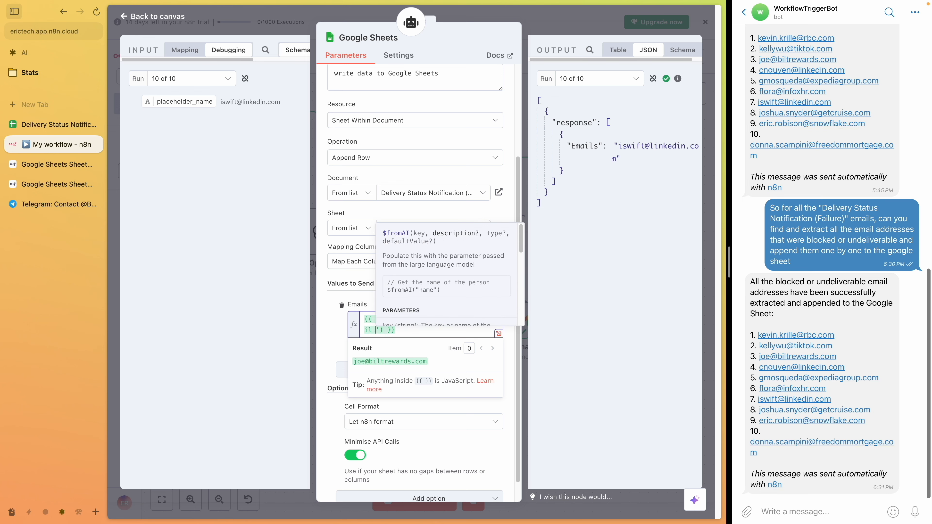
type("Addressess")
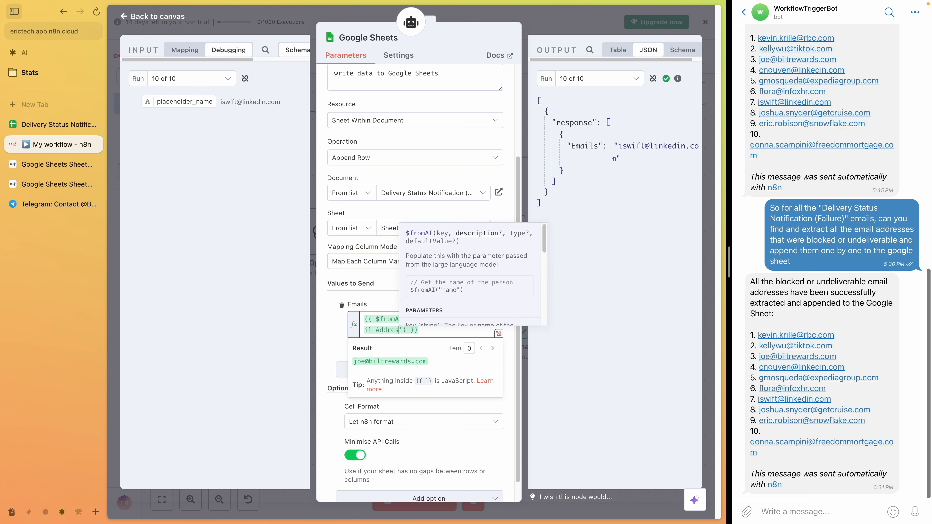
type(" that we ex")
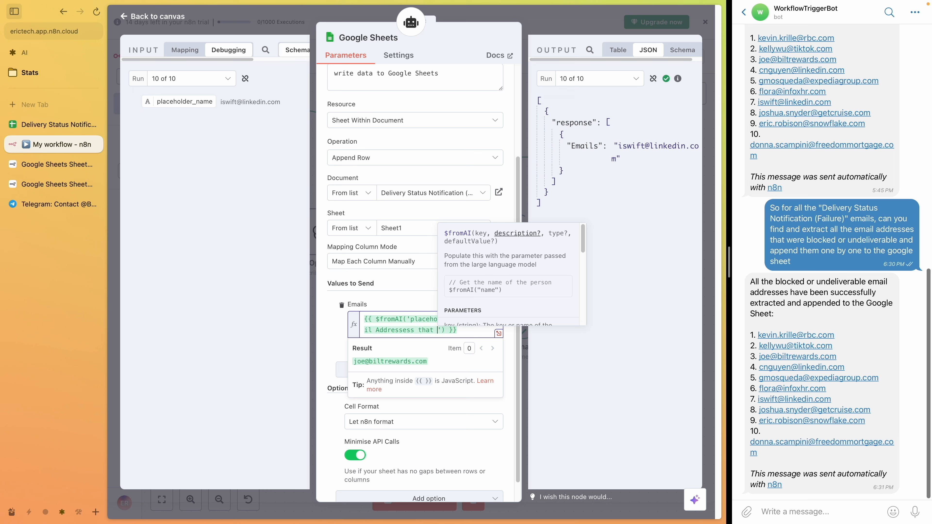
type("tracted that are blocked or undeliverable")
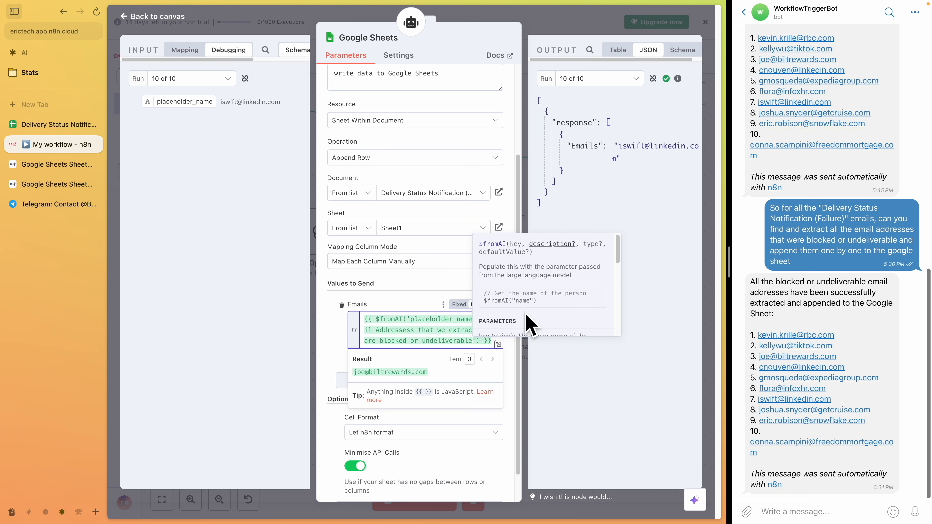
left_click(568, 32)
left_click(554, 58)
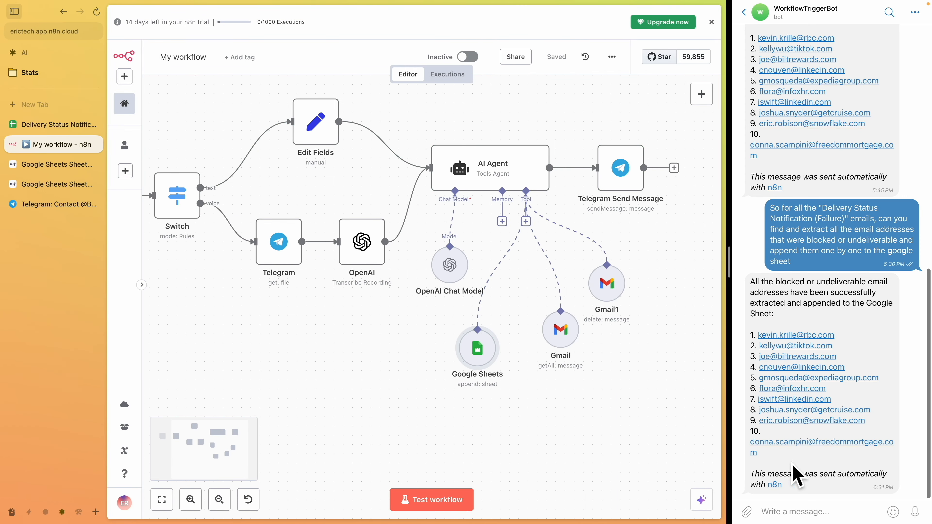
Send the bot the previous question extended with "and also delete those emails in gmail"
triple_click(801, 265)
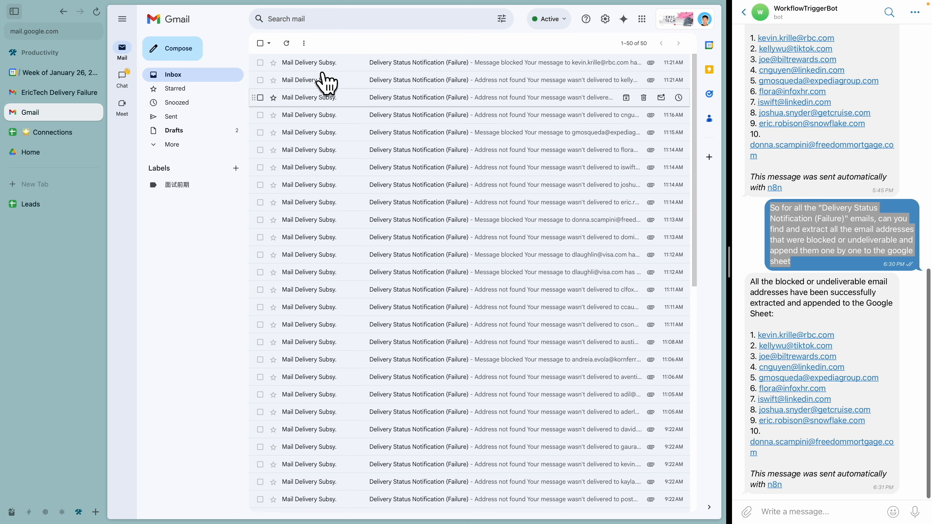
left_click(260, 44)
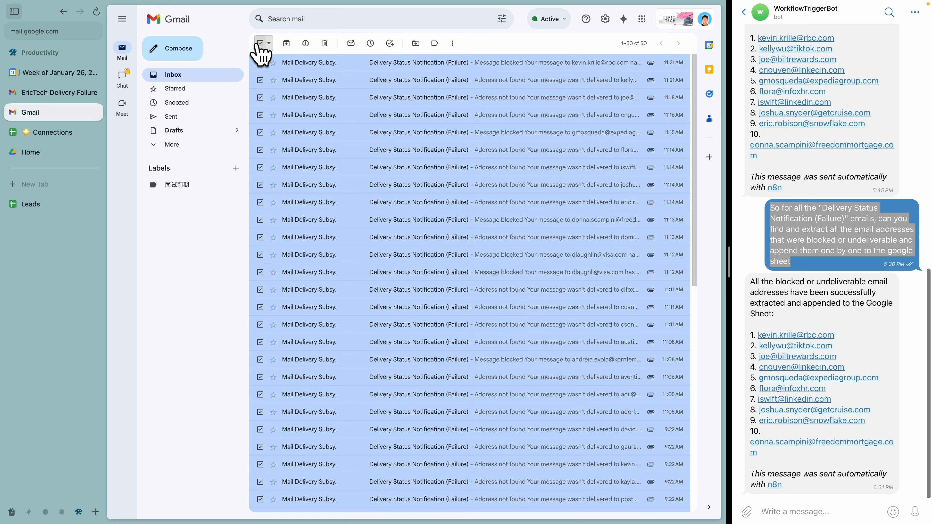
left_click(260, 44)
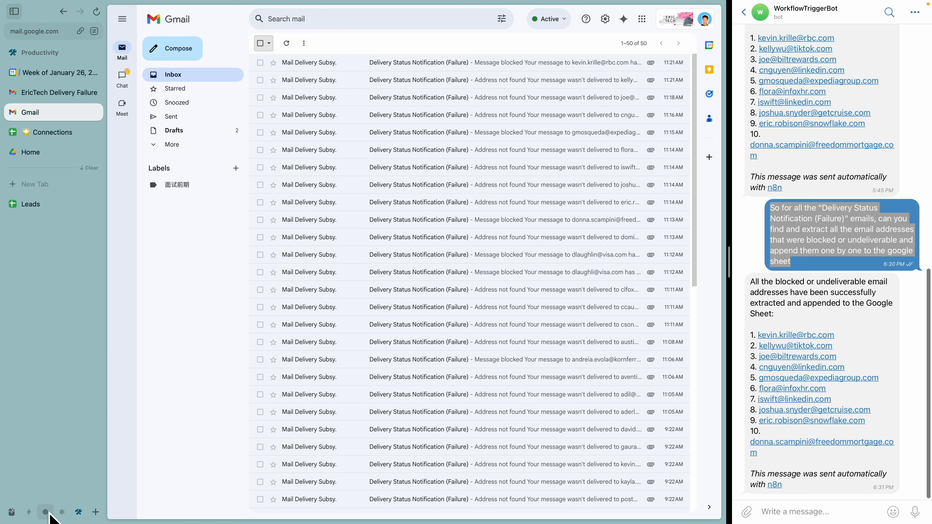
left_click(61, 512)
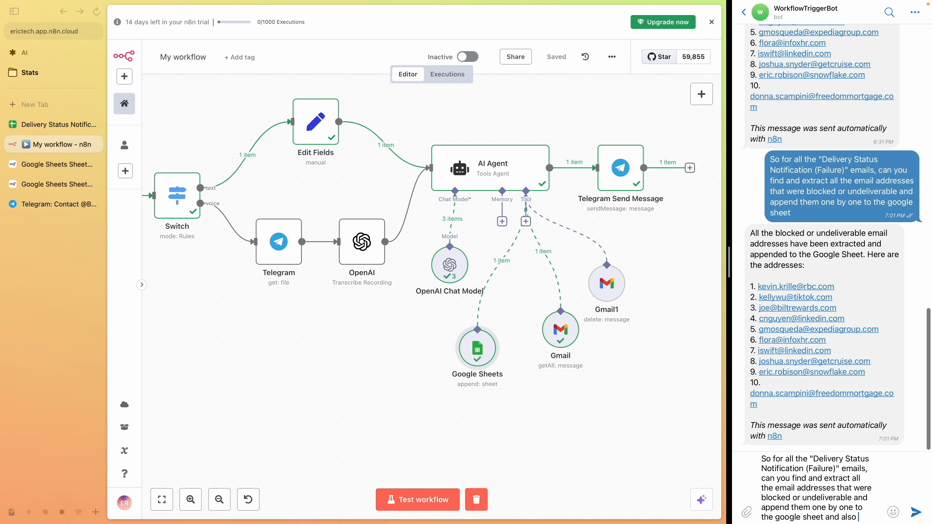
type("delete those emails in gmail")
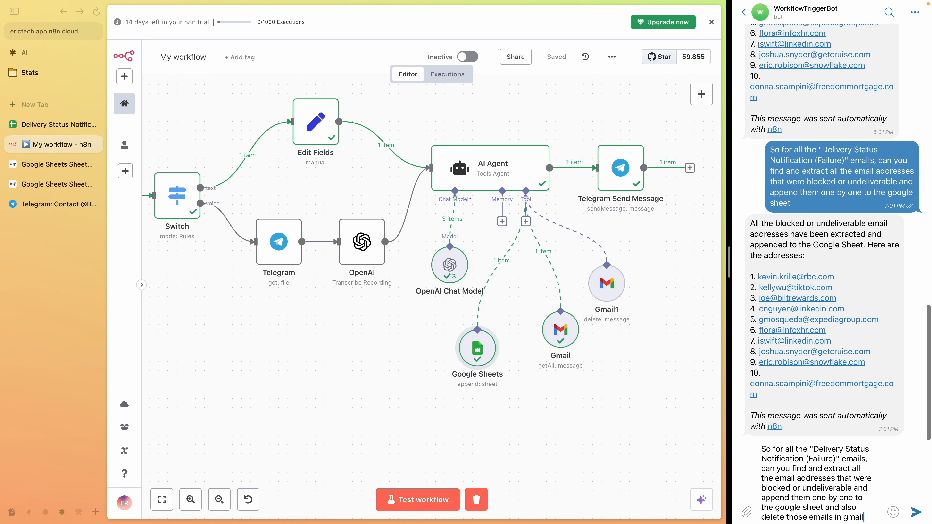
key("Return")
Clear the previous execution data and run the workflow test
left_click(476, 499)
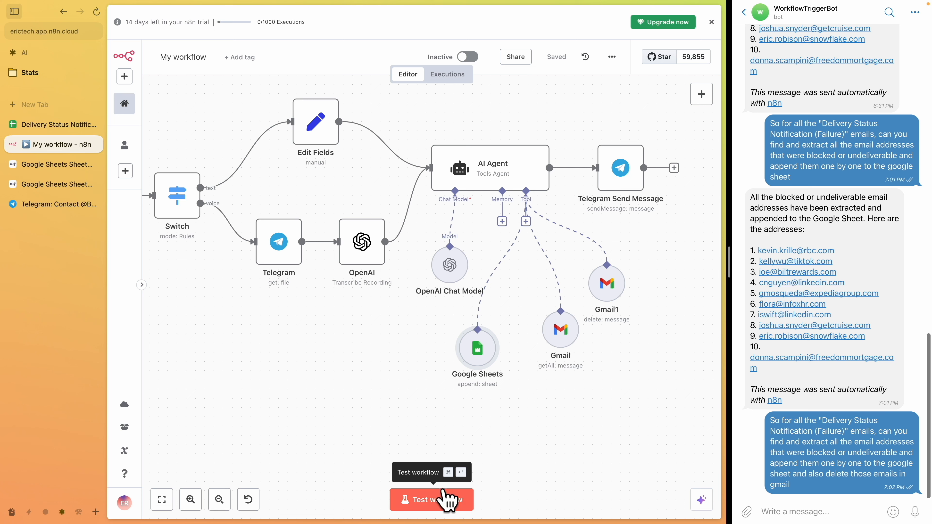
left_click(447, 499)
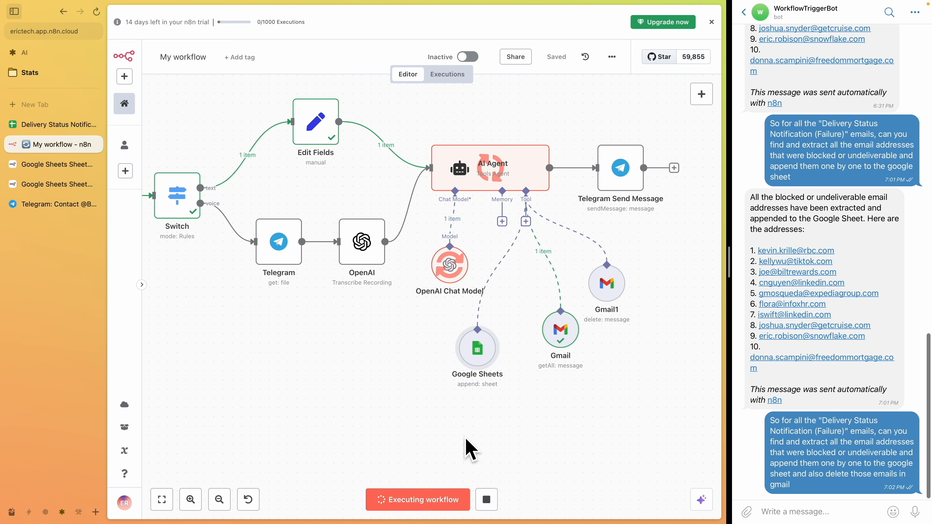
key("alt+Tab")
mouse_move(556, 310)
left_mouse_down()
mouse_move(513, 335)
mouse_move(535, 295)
left_mouse_up()
mouse_move(457, 237)
left_mouse_down()
mouse_move(411, 268)
mouse_move(412, 239)
left_mouse_up()
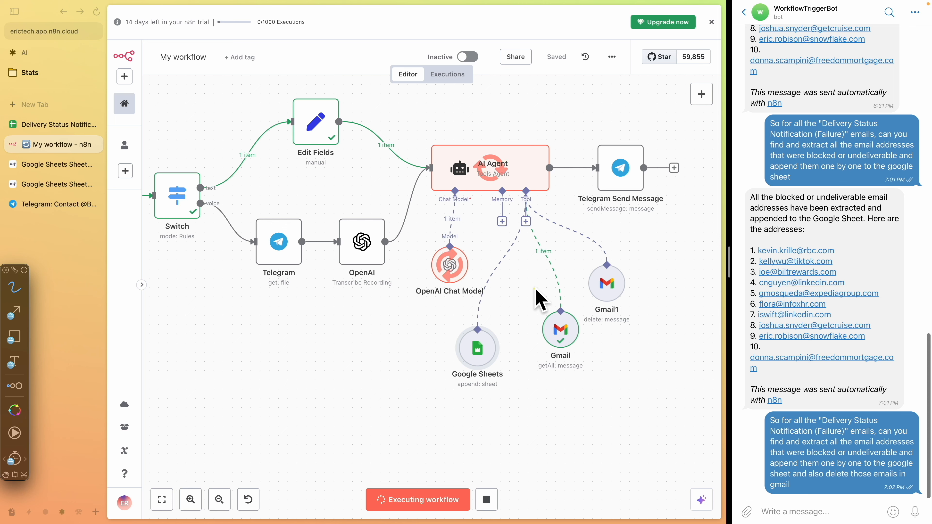
mouse_move(600, 328)
left_mouse_down()
mouse_move(665, 287)
mouse_move(593, 302)
mouse_move(632, 316)
left_mouse_up()
Inspect the Gmail1 delete tool's runs and their outputs
double_click(606, 293)
left_click(603, 267)
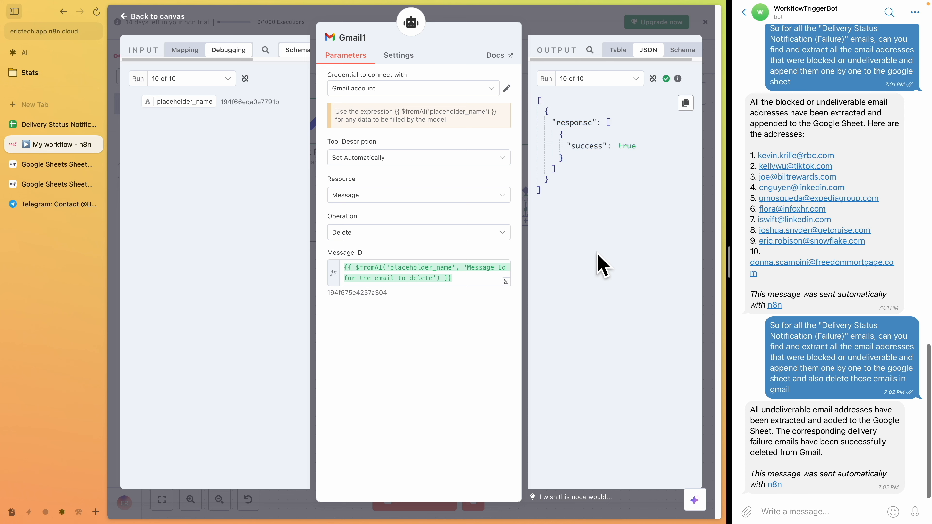
left_click(589, 80)
left_click(598, 212)
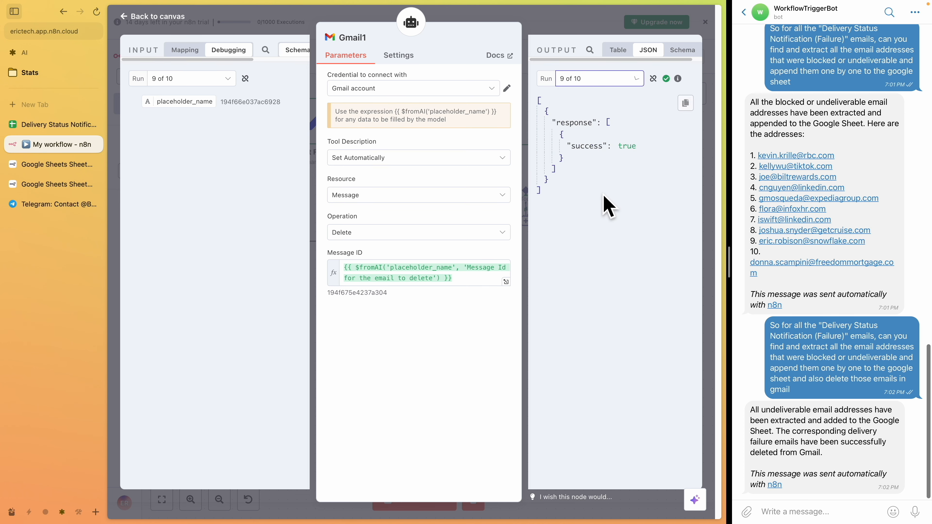
Refresh the Gmail inbox to check which failure notifications were deleted
left_click(78, 512)
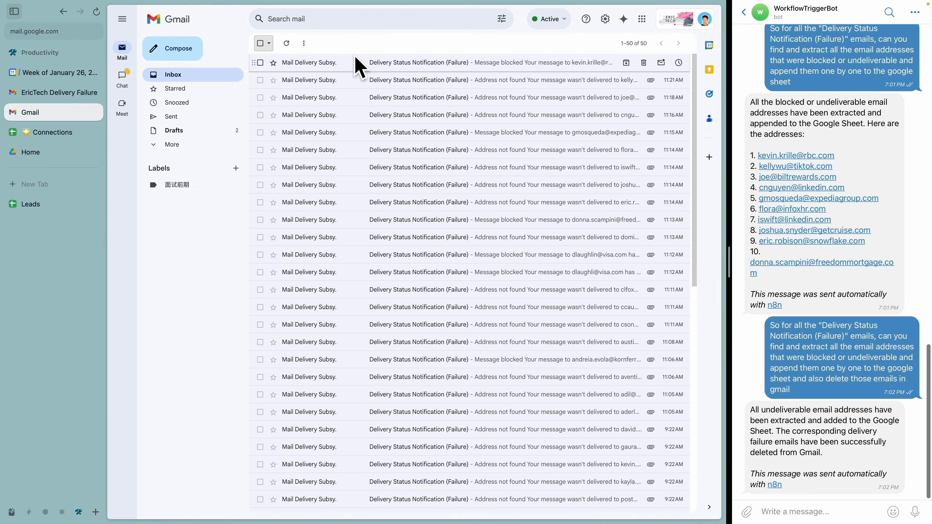
left_click(286, 43)
key("alt+Tab")
mouse_move(616, 50)
left_mouse_down()
mouse_move(662, 49)
mouse_move(595, 48)
left_mouse_up()
key("Escape")
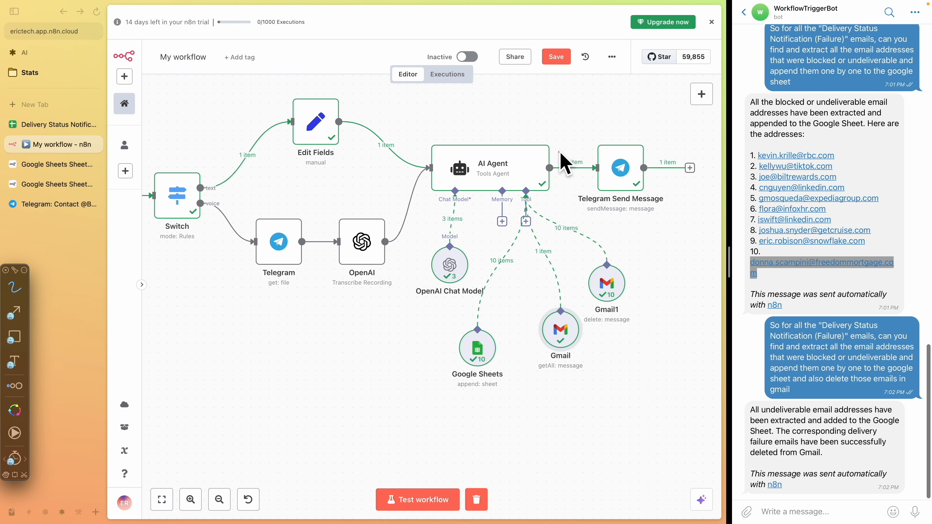
mouse_move(532, 116)
left_mouse_down()
mouse_move(388, 89)
mouse_move(415, 168)
left_mouse_up()
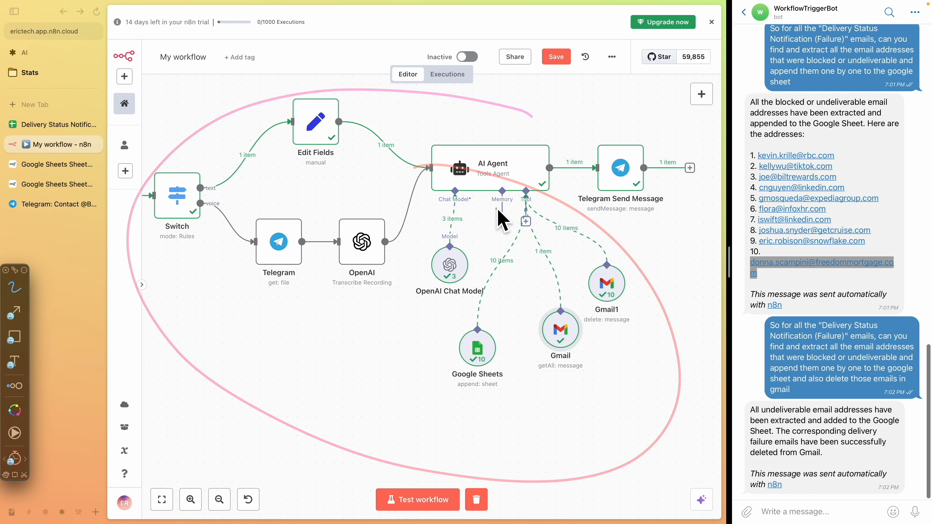
mouse_move(543, 316)
left_mouse_down()
mouse_move(593, 395)
mouse_move(520, 306)
left_mouse_up()
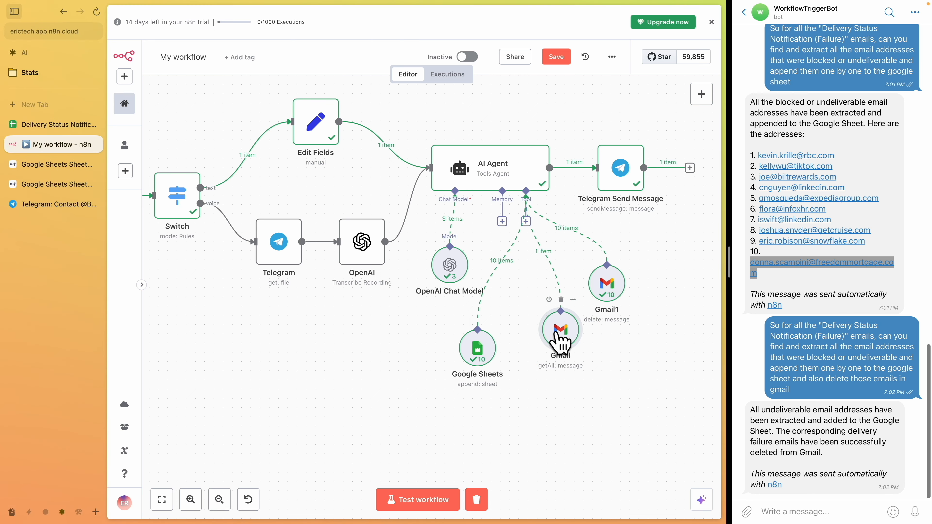
Set the Gmail message tool's Limit to 30, then clear execution data and start a new workflow test
double_click(561, 343)
double_click(353, 303)
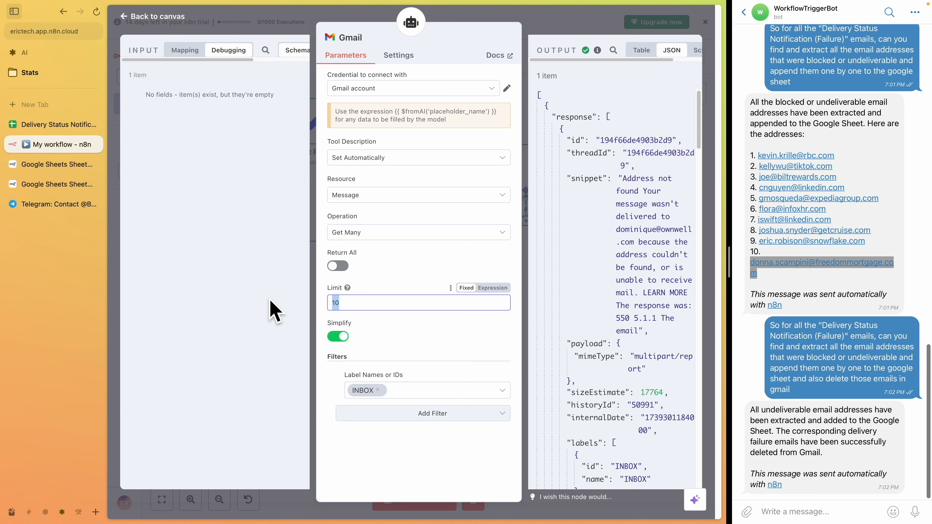
left_click(77, 514)
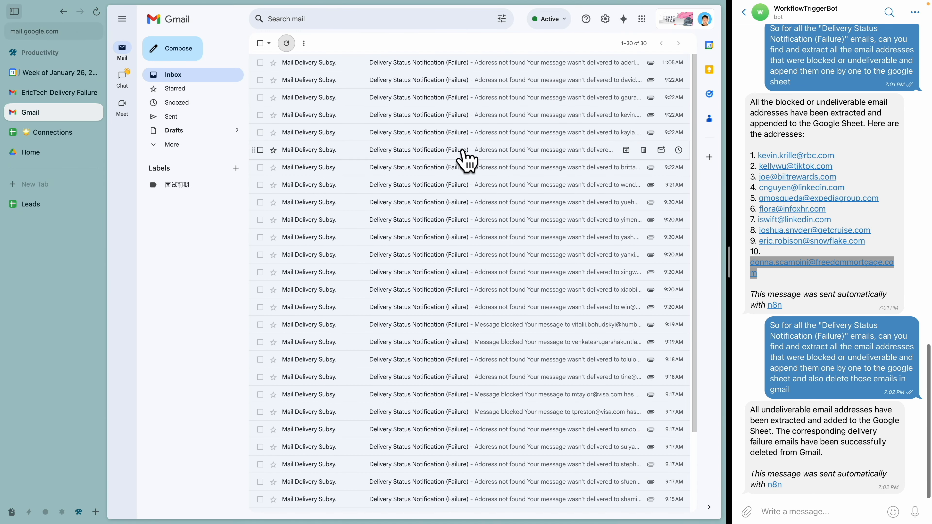
left_click(62, 512)
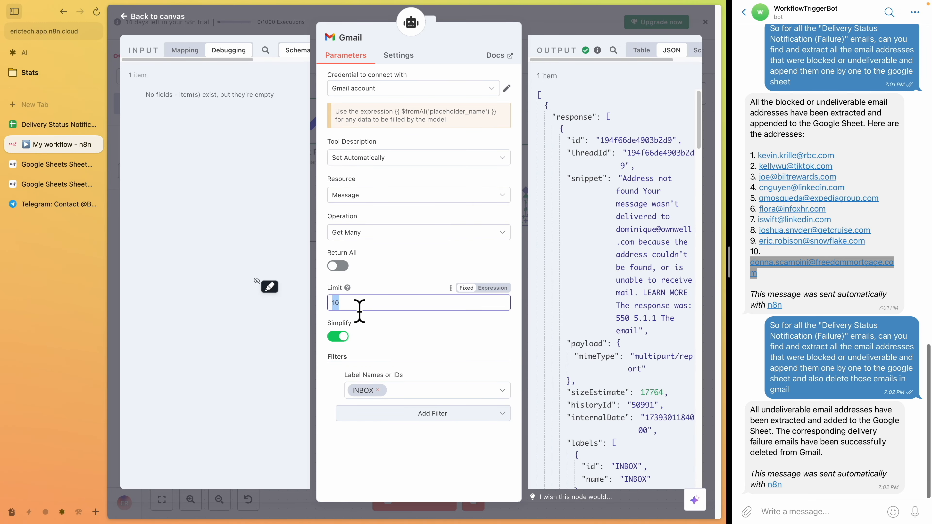
type("30")
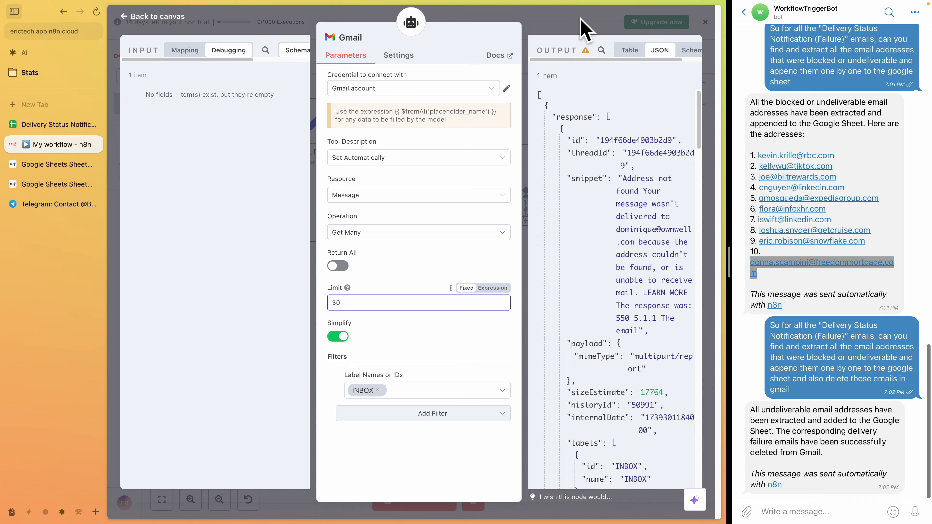
left_click(585, 29)
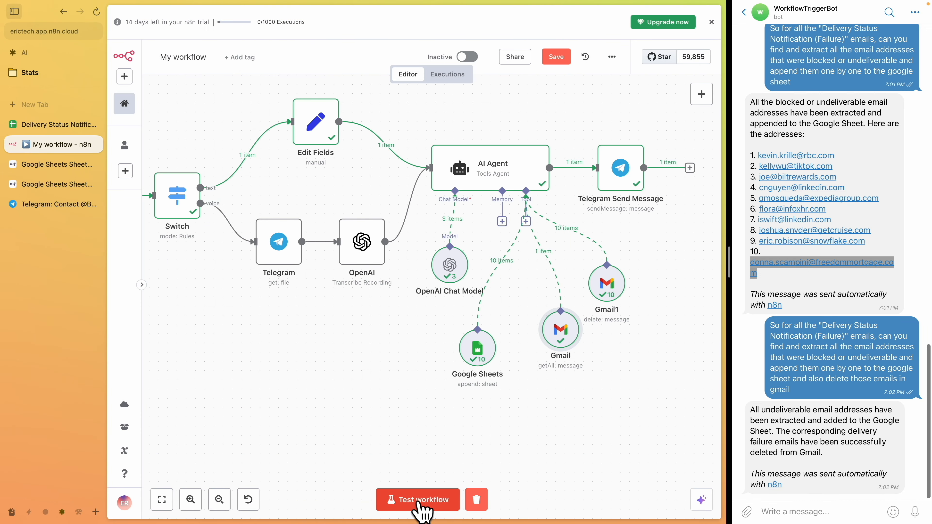
left_click(477, 503)
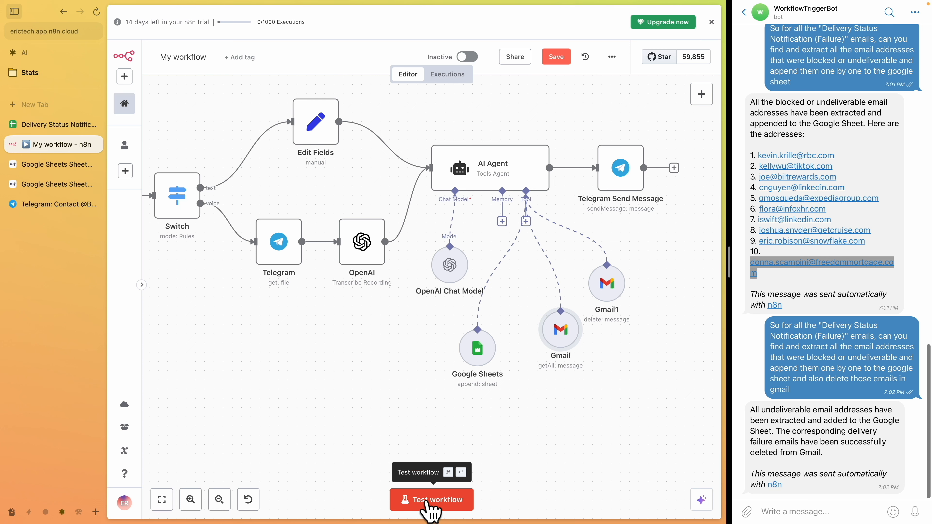
left_click(430, 508)
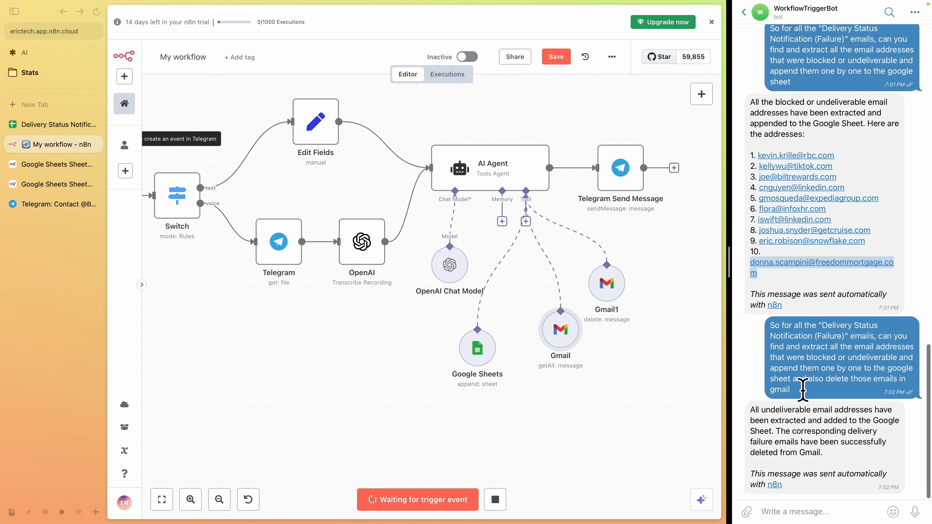
Send the Telegram bot the request to extract undeliverable addresses from the "Delivery Status Notification (Failure)" emails, append them to the sheet, and delete them
left_click_drag(801, 387, 761, 336)
key("super+c")
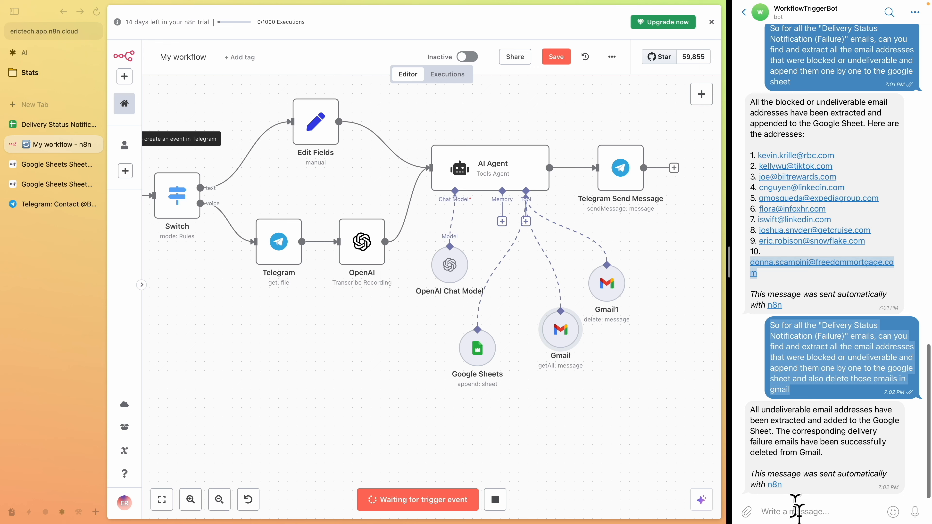
left_click(798, 511)
key("super+v")
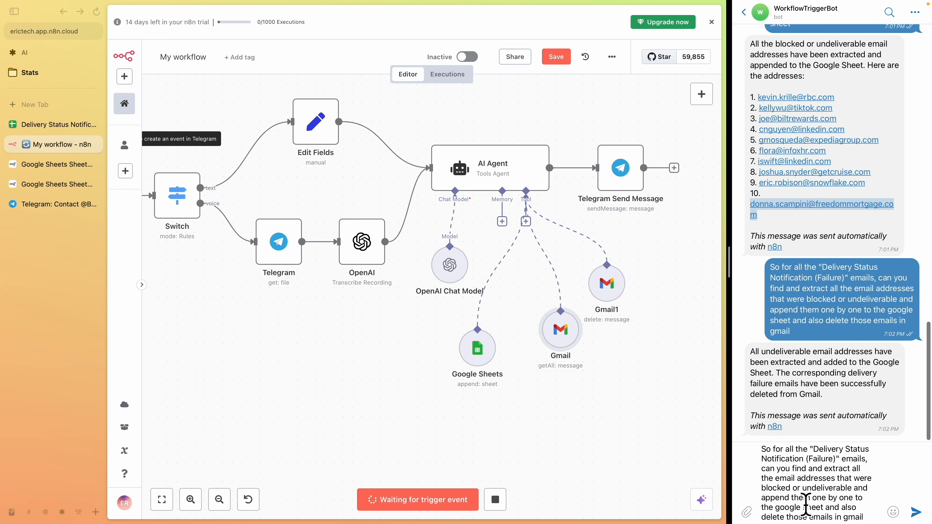
key("Return")
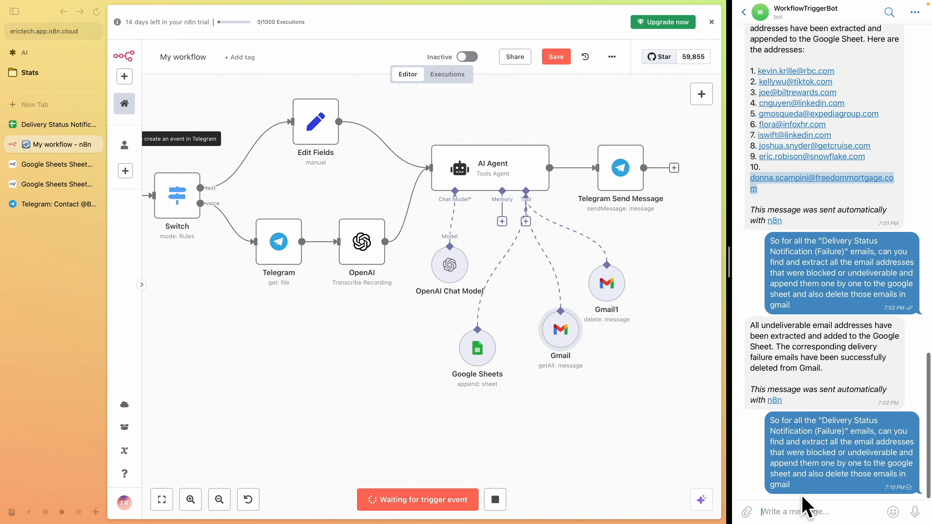
Review the bot's reply and the item counts on the workflow's tool connections
scroll(792, 279, "up", 3)
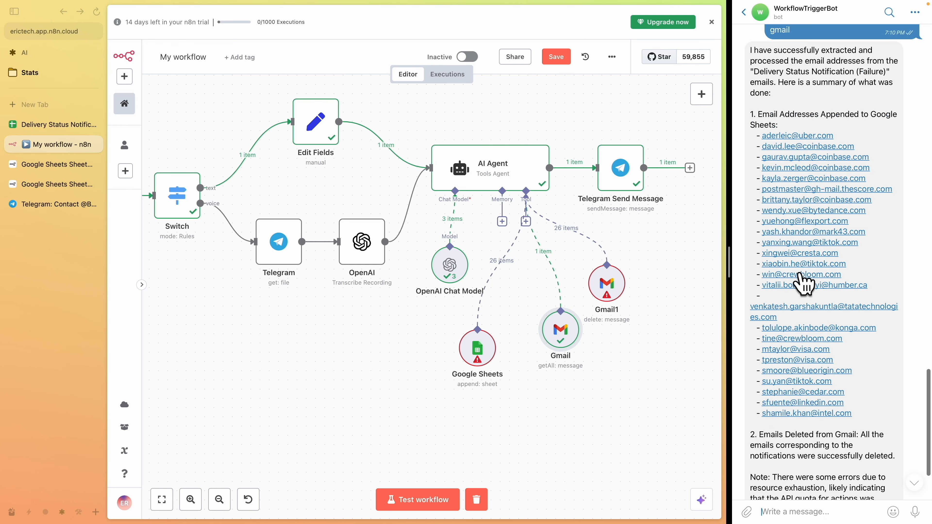
key("ctrl+Tab")
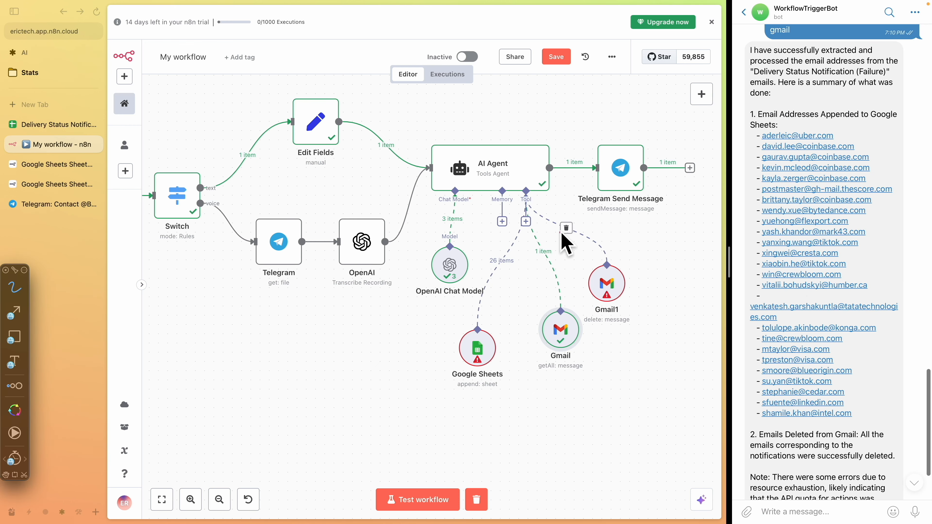
left_click_drag(490, 269, 514, 268)
left_click_drag(554, 238, 584, 233)
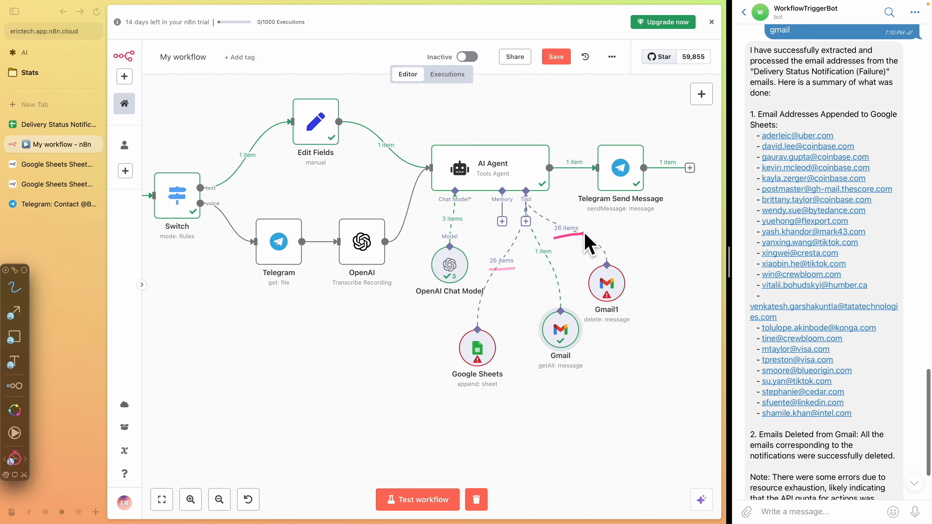
scroll(774, 440, "down", 2)
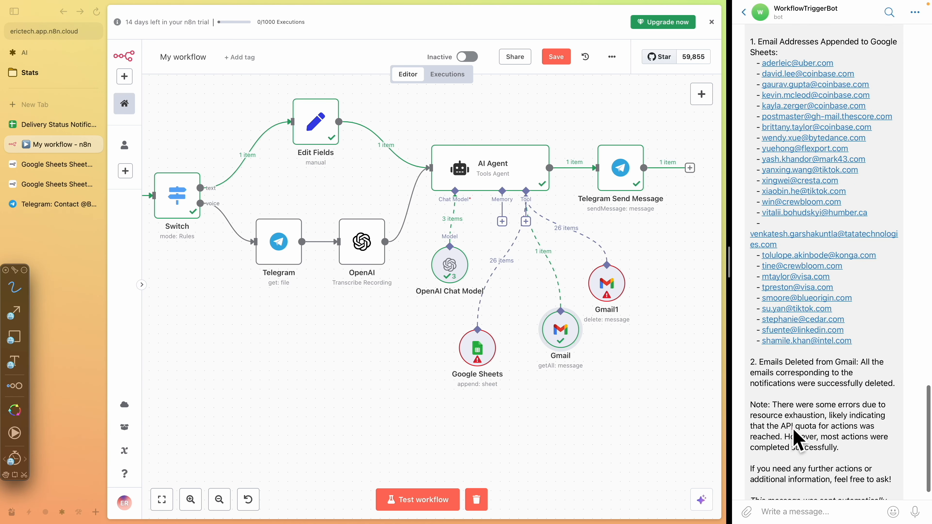
left_click_drag(778, 430, 818, 429)
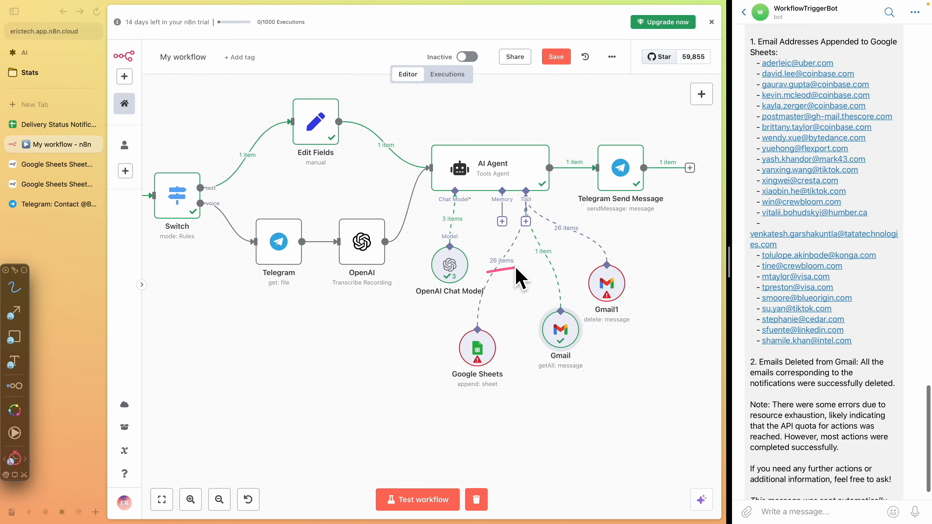
left_click_drag(432, 363, 472, 311)
left_click_drag(603, 271, 603, 260)
key("Escape")
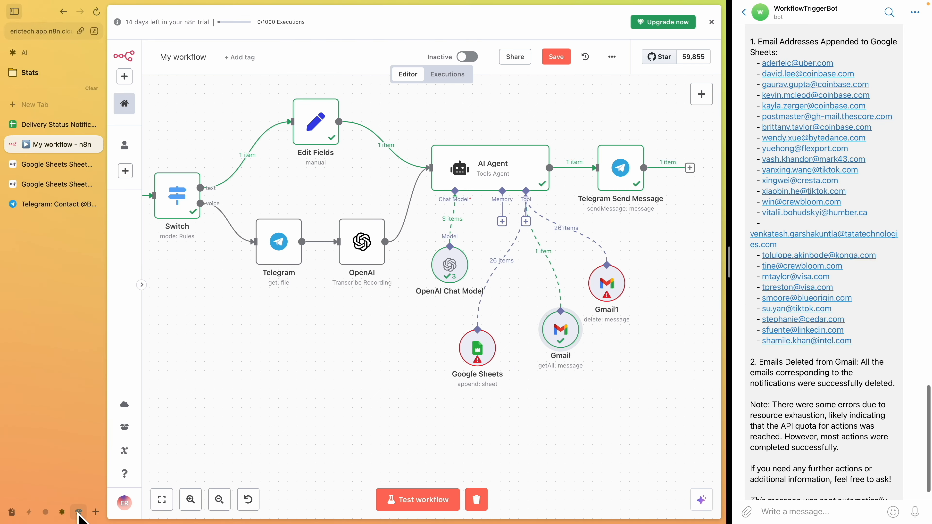
Refresh the Gmail inbox to check which failure notifications remain
left_click(78, 512)
left_click(286, 43)
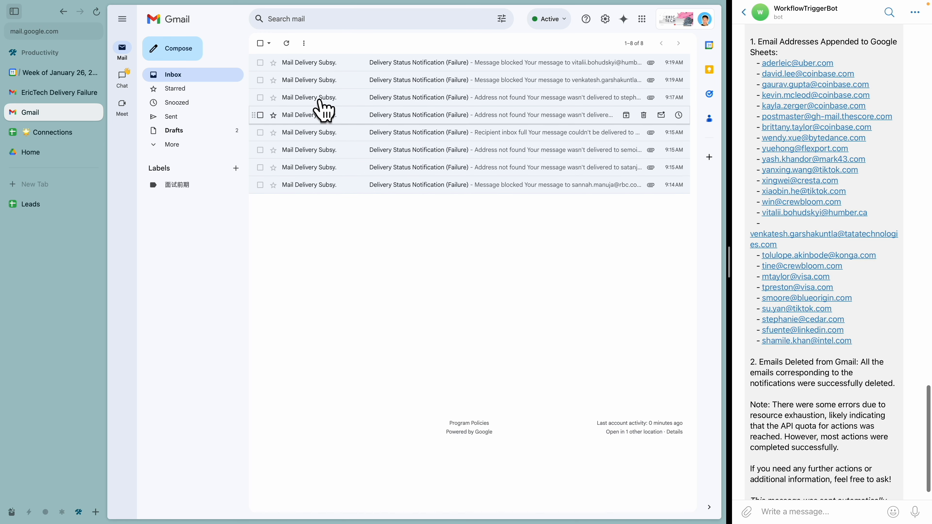
left_click(62, 511)
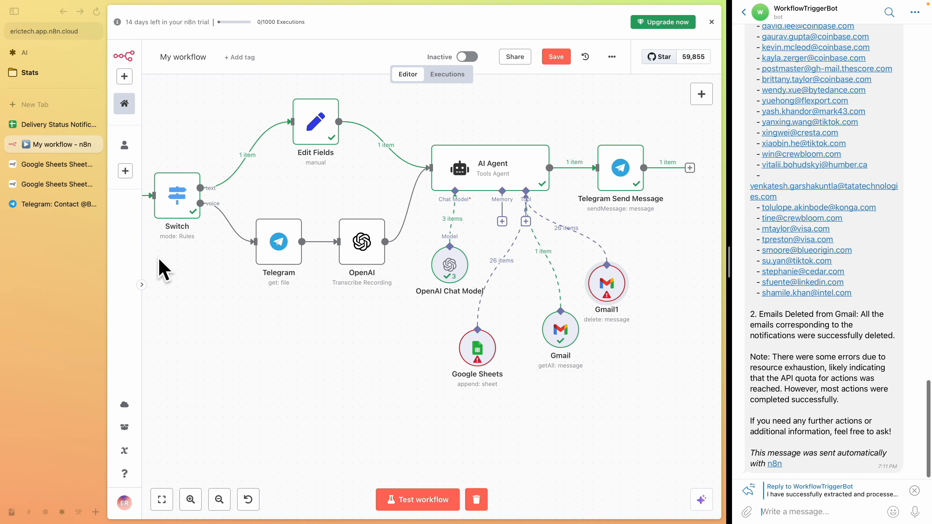
left_click(78, 512)
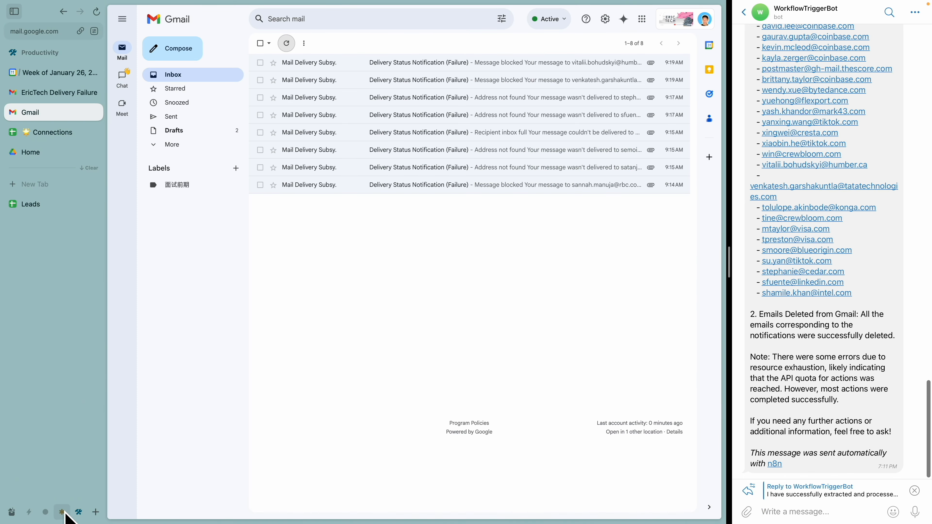
left_click(64, 513)
Resend the same extraction-and-delete request to the bot as a reply, then clear execution data and start the workflow test
left_click(818, 519)
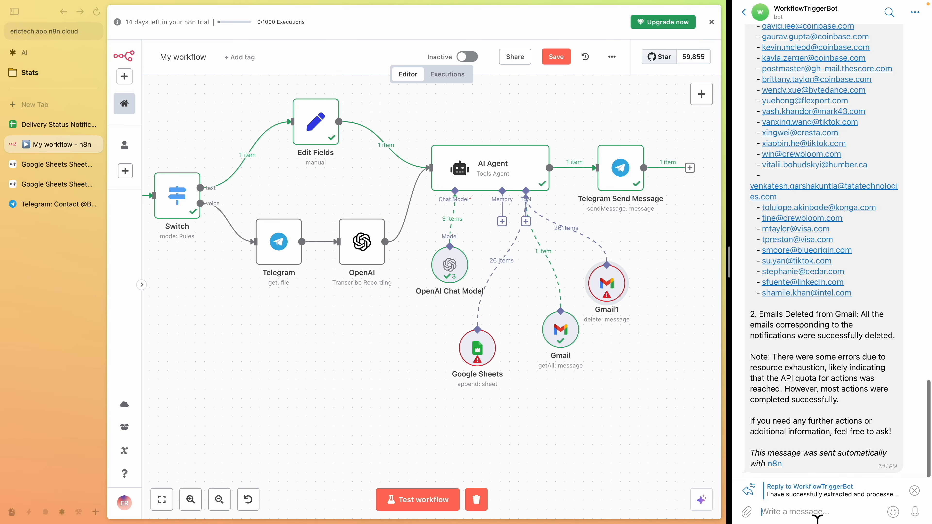
scroll(785, 257, "up", 10)
left_click_drag(816, 318, 773, 265)
key("super+c")
key("super+v")
key("Return")
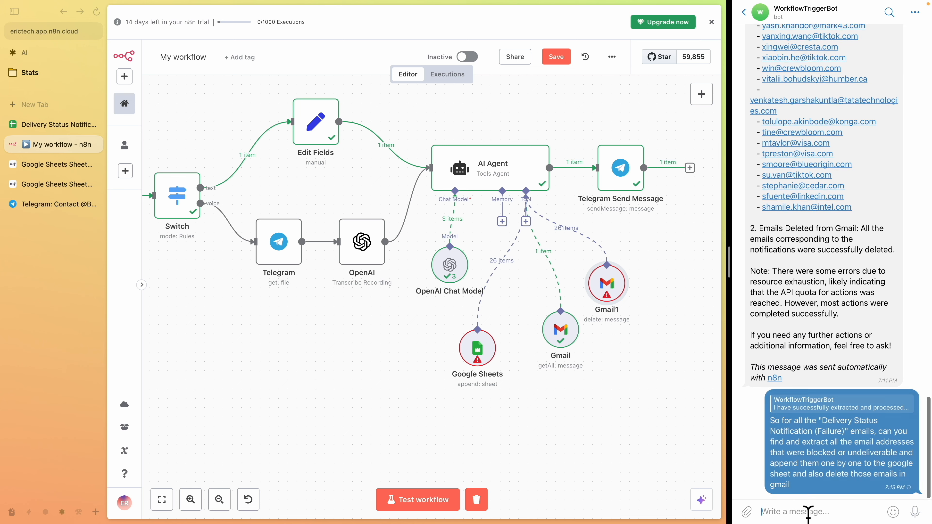
left_click(476, 499)
left_click(443, 503)
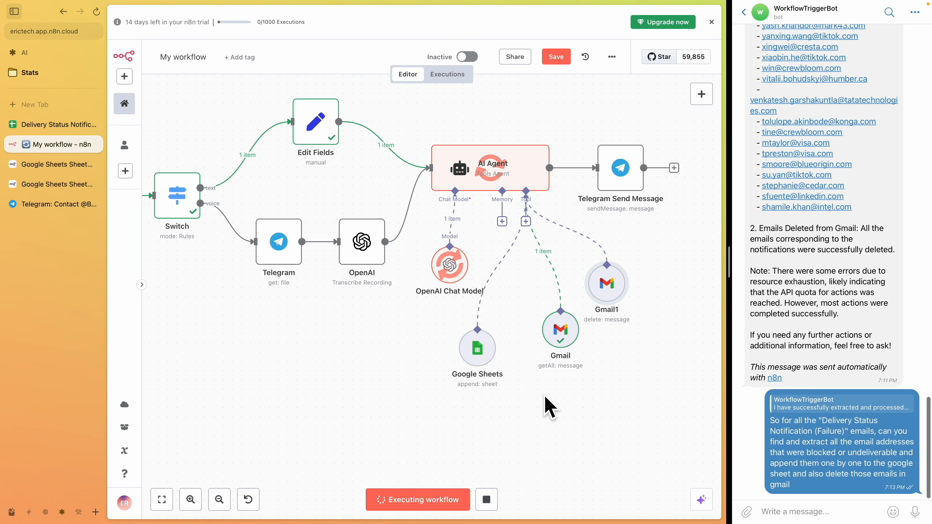
Refresh the Gmail inbox and review the email addresses appended to the Google Sheet
left_click(78, 511)
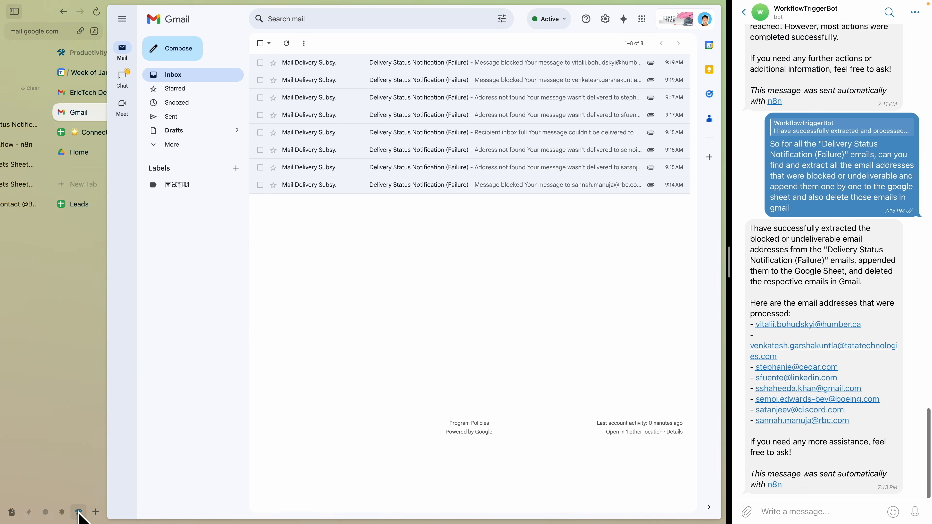
left_click(287, 43)
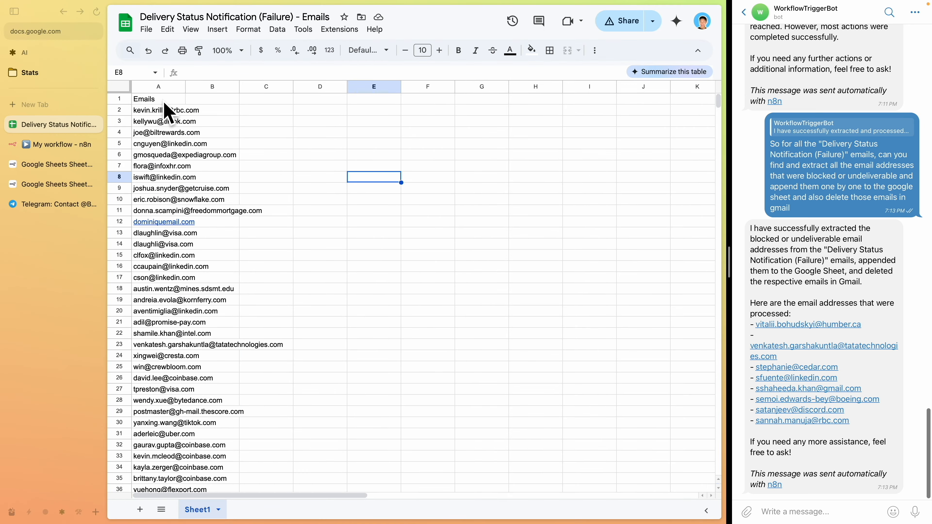
scroll(165, 114, "down", 7)
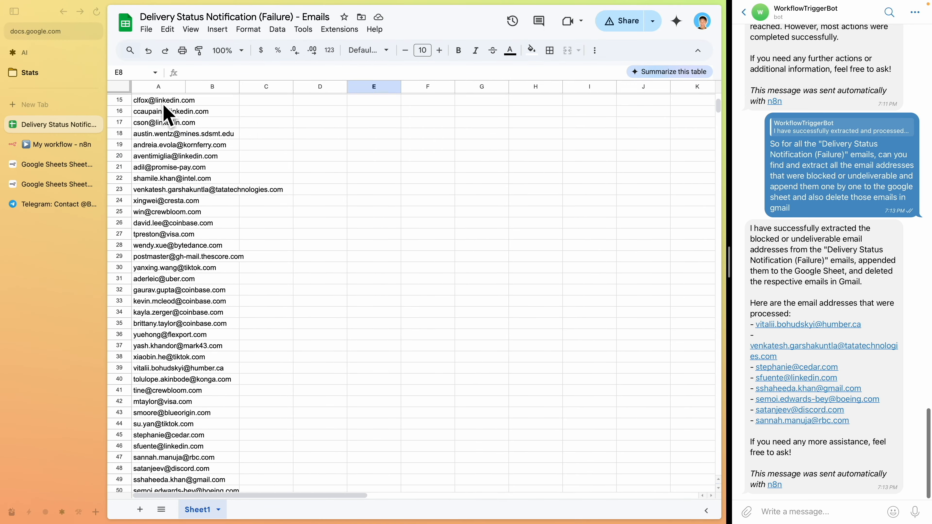
scroll(191, 389, "up", 7)
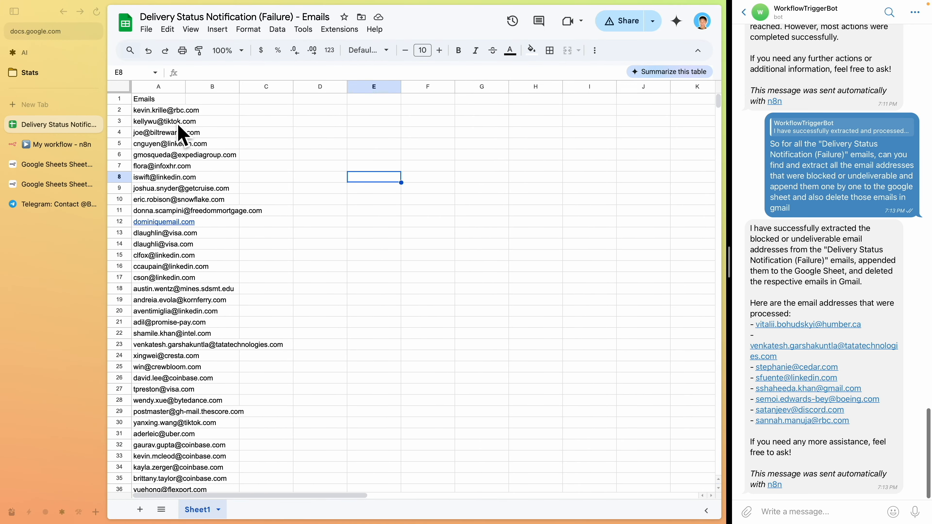